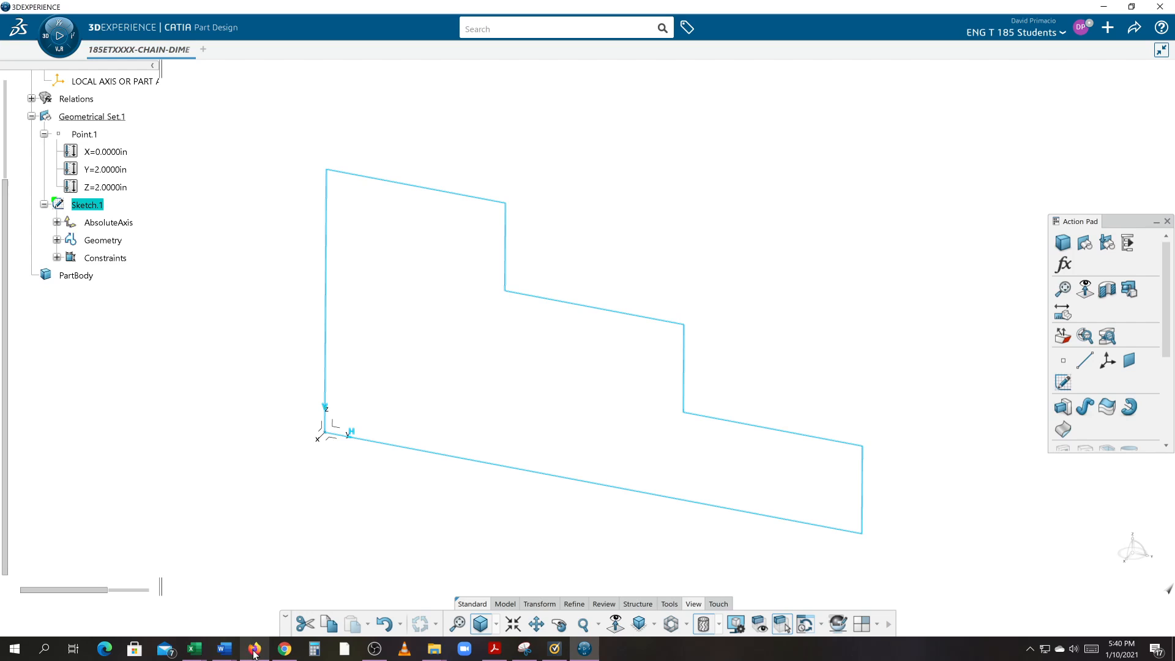
Switch to the Chain Dimensions assignment page in the browser and open the assignment for editing.
click(255, 650)
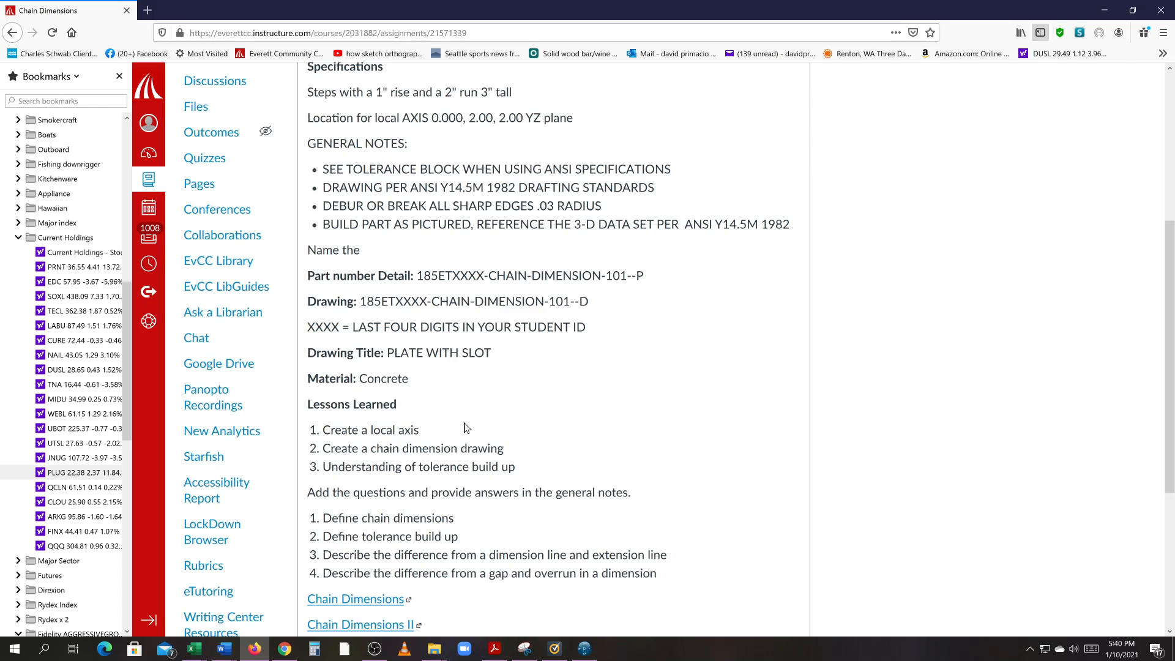
scroll(478, 249, up, 3)
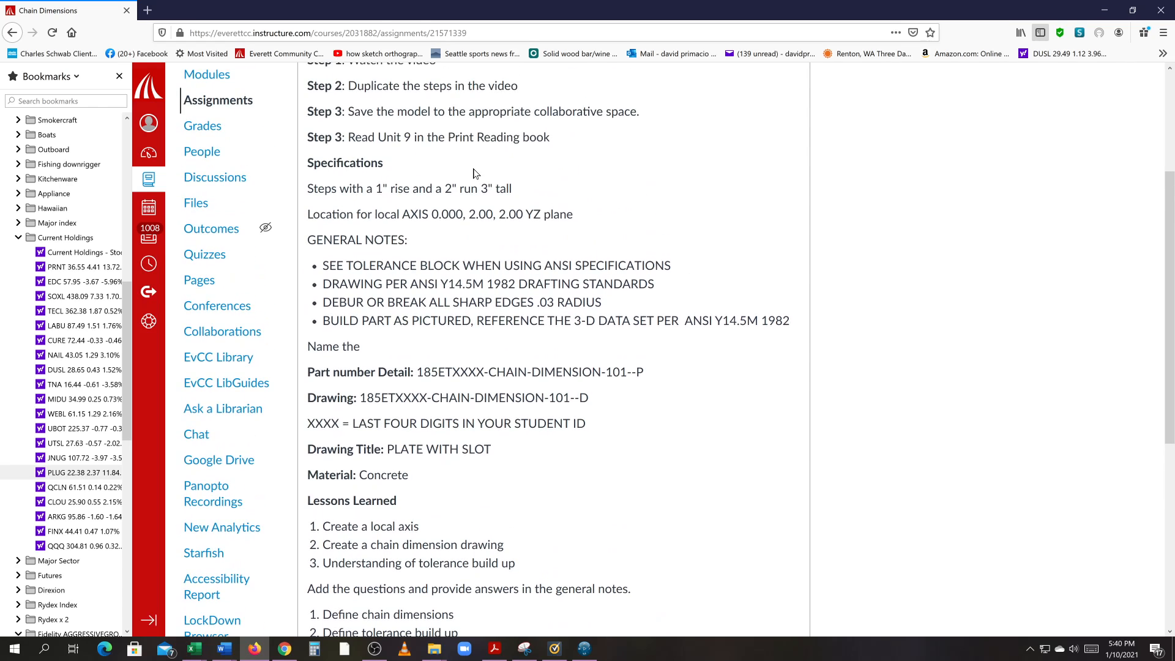
scroll(493, 184, up, 6)
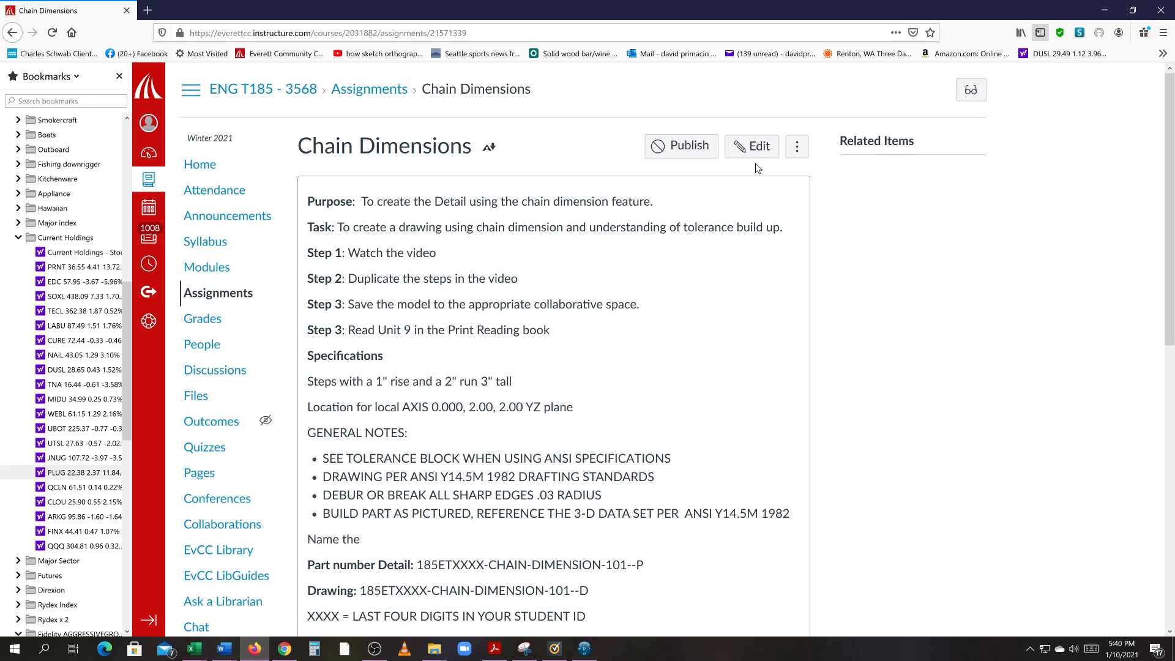
click(751, 148)
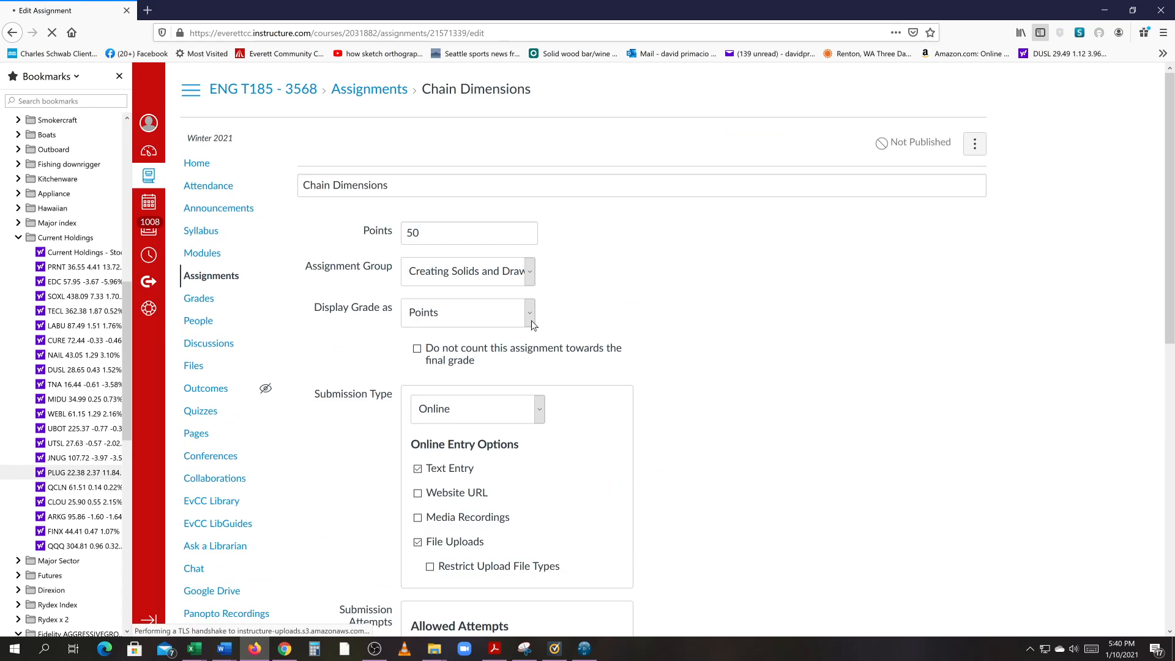
Append "X 5" depth" to the assignment's steps specification line, save it, and switch back to the 3DEXPERIENCE part.
scroll(639, 357, down, 5)
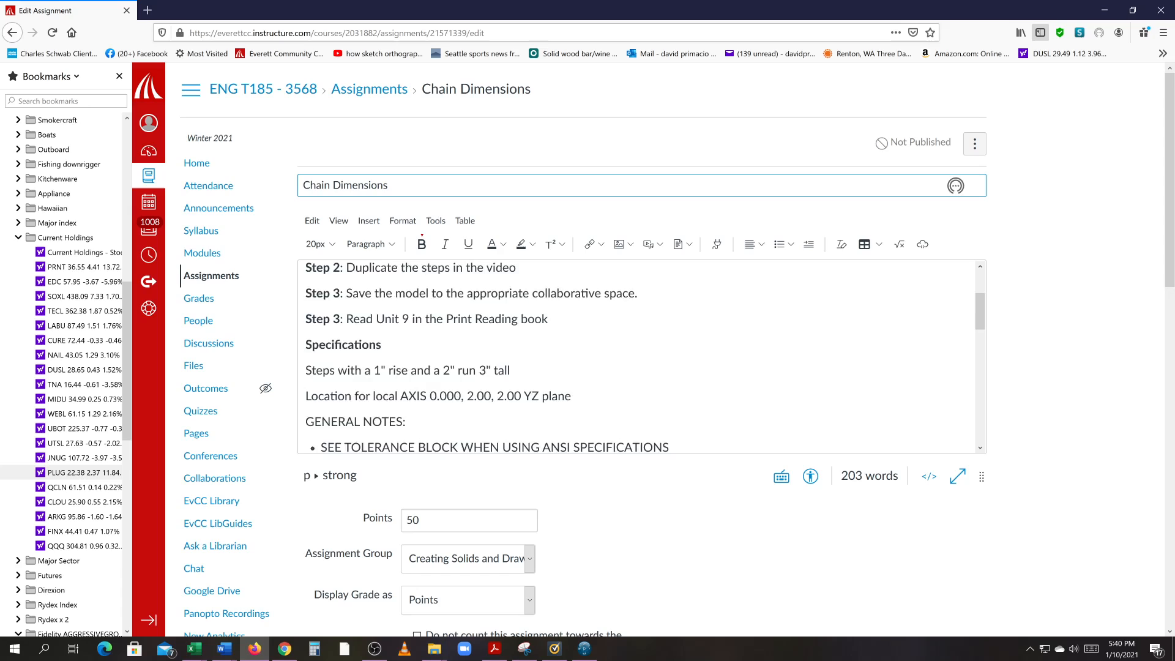
scroll(640, 357, up, 2)
click(511, 367)
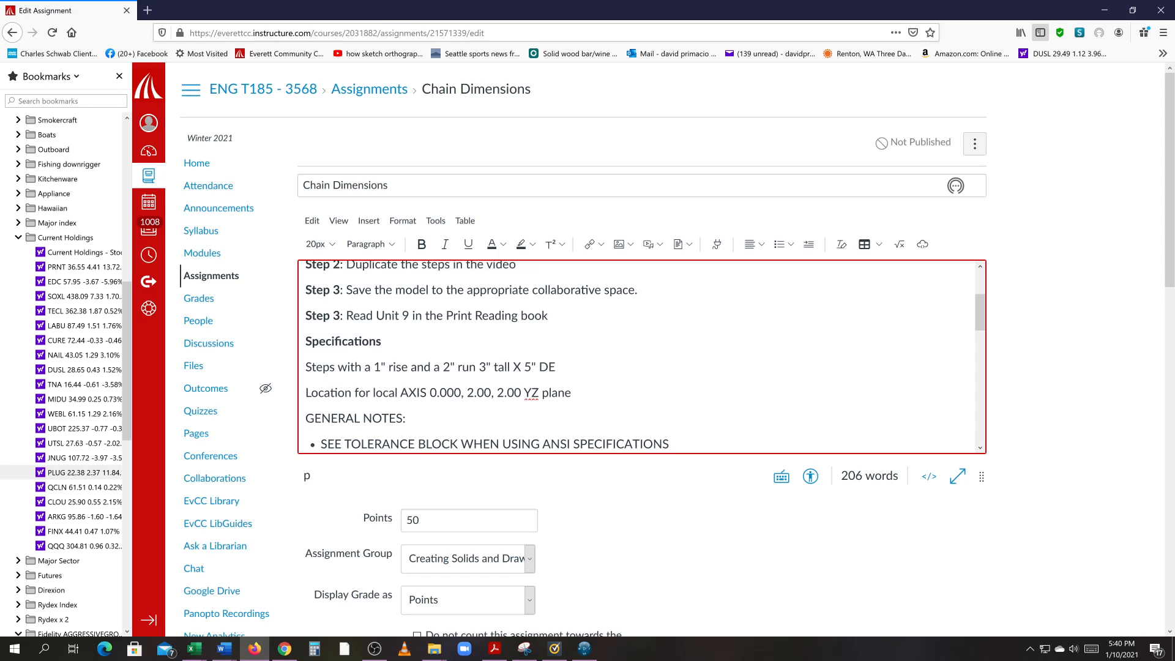
key(Caps_Lock)
text(dpe)
scroll(1167, 600, down, 12)
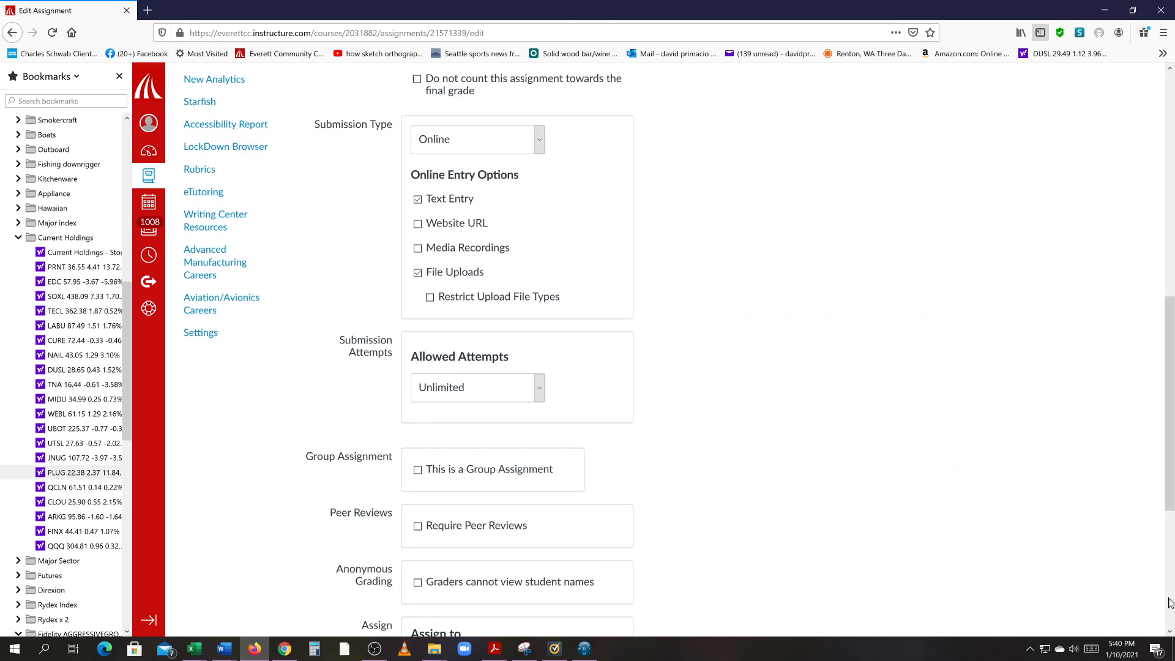
click(953, 586)
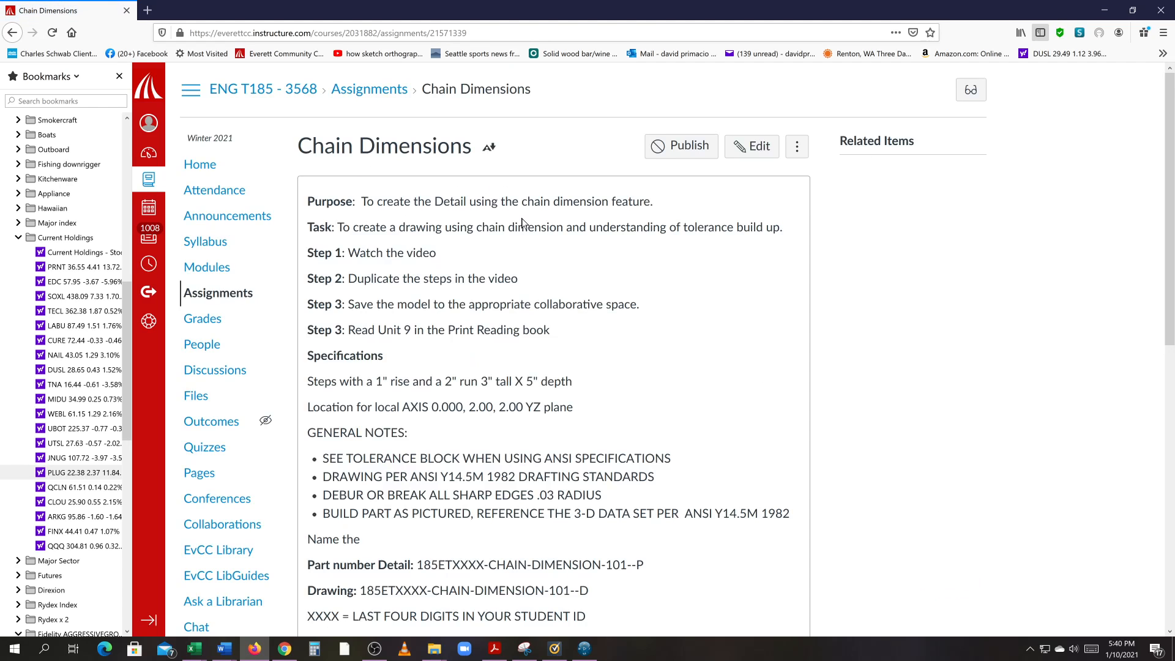
key(alt+Tab)
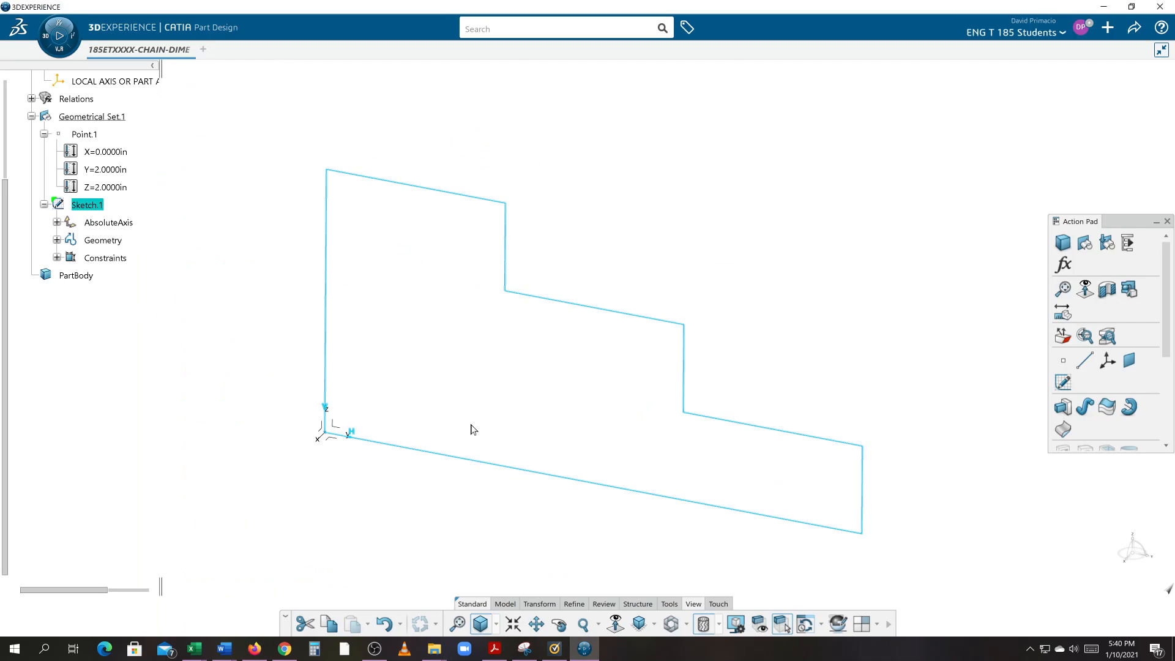
Pad the stair profile Sketch.1 by 5 in with the extrusion direction inverted.
middle_drag(439, 478, 435, 437)
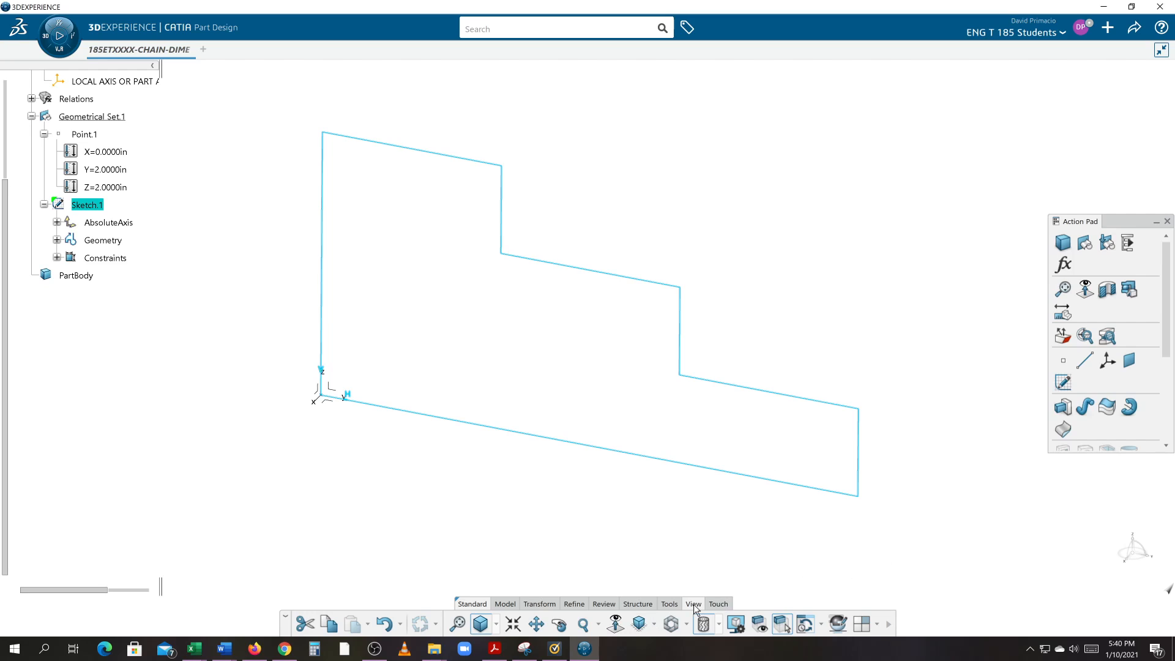
click(86, 207)
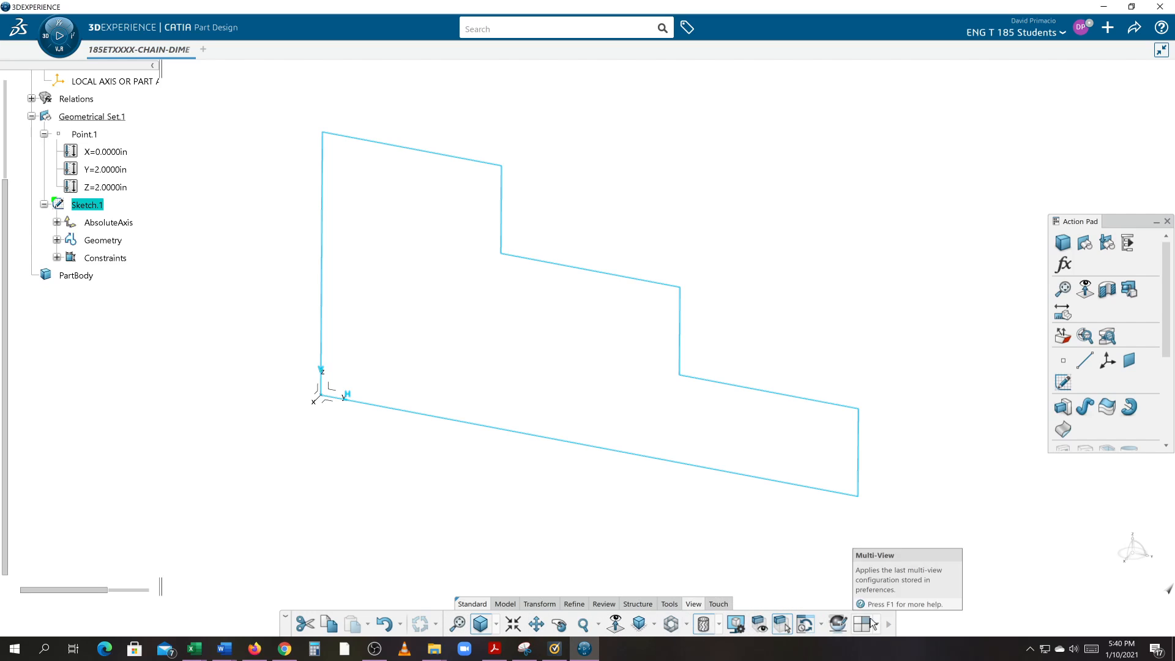
click(505, 603)
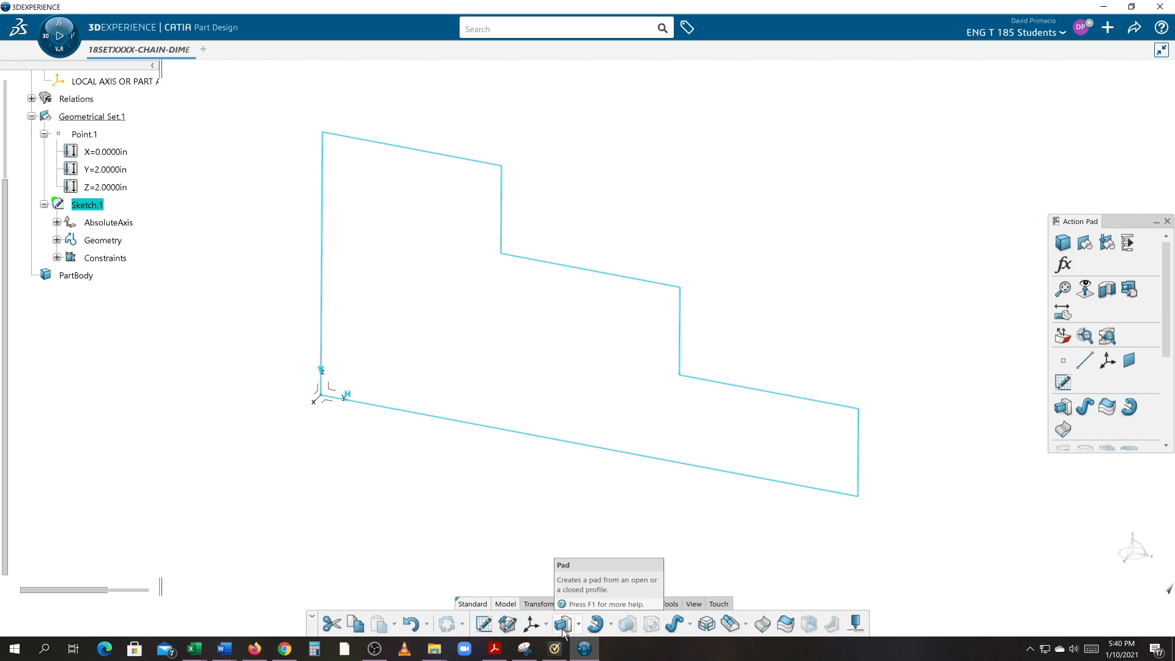
click(1065, 410)
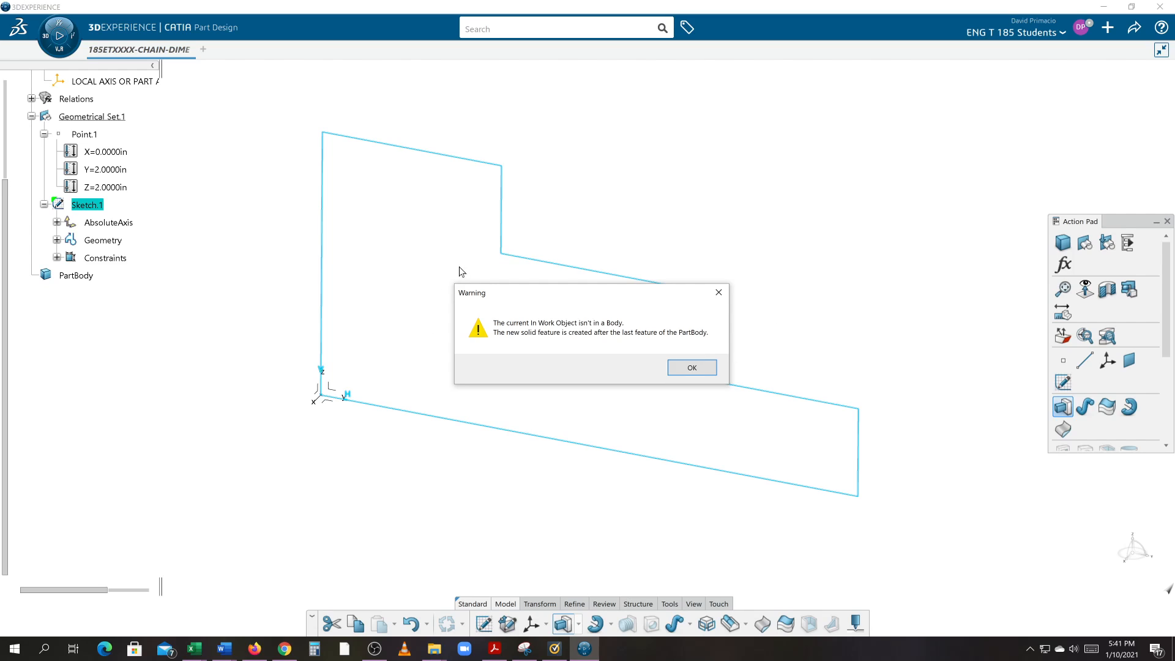
click(690, 367)
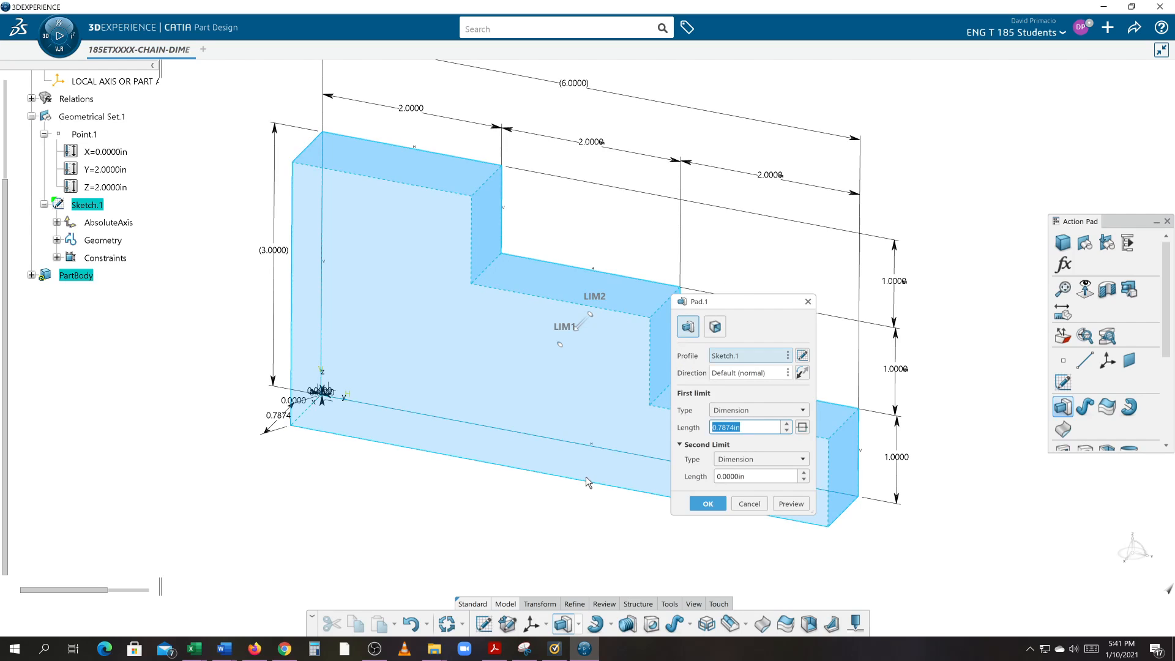
text(5)
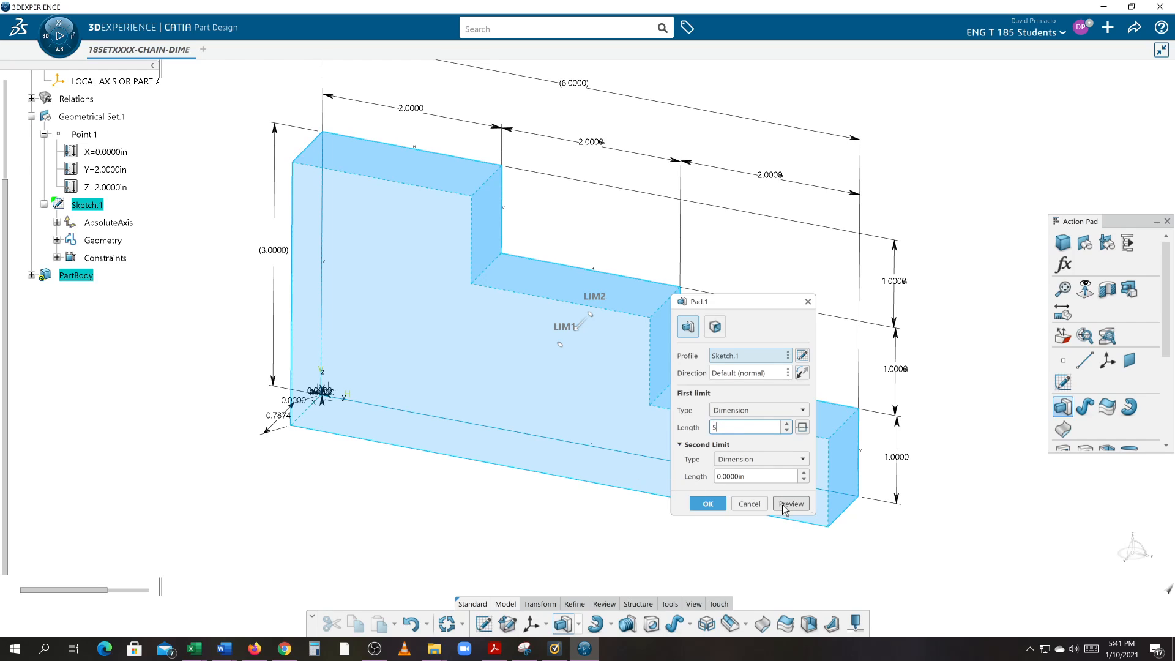
click(801, 374)
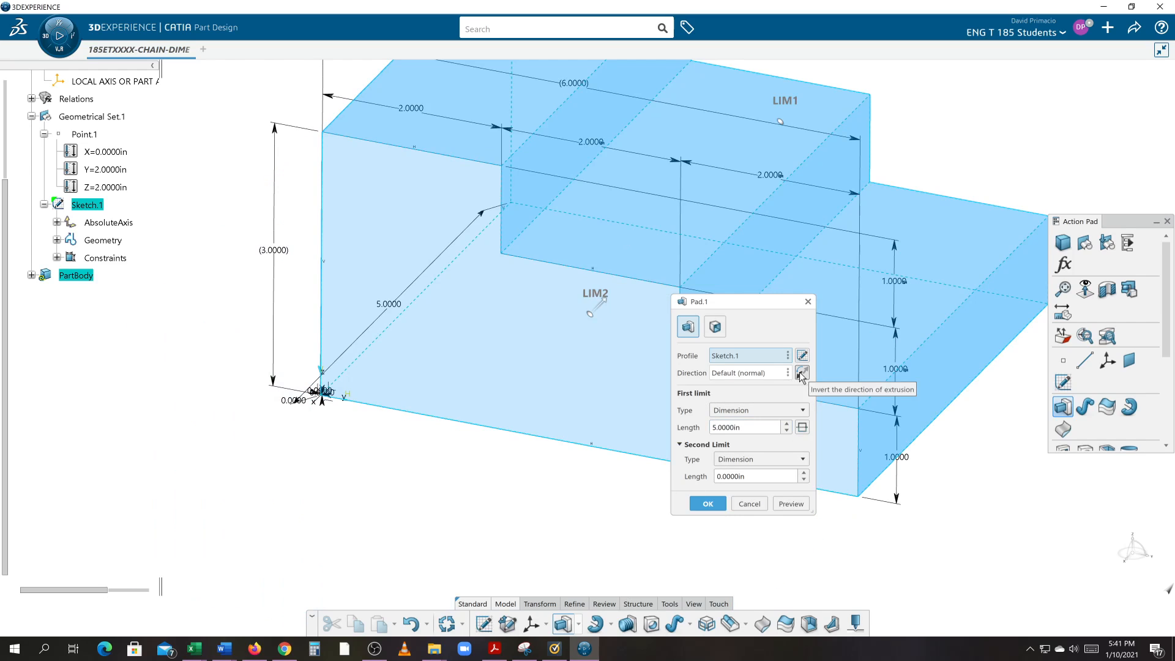
click(789, 505)
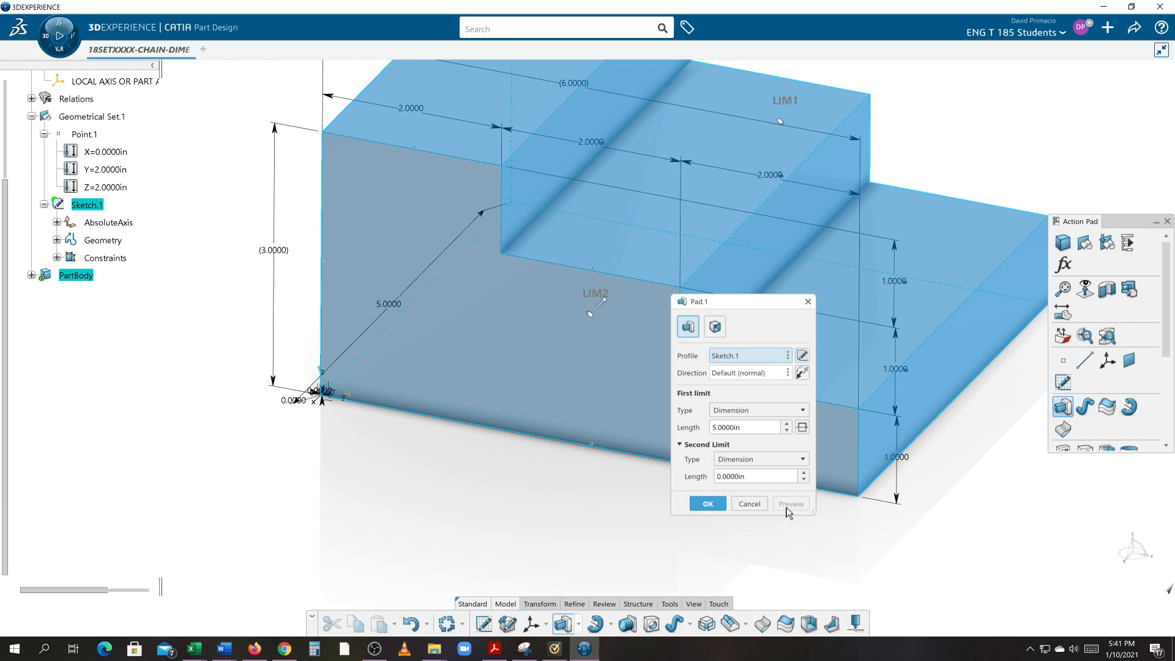
click(697, 505)
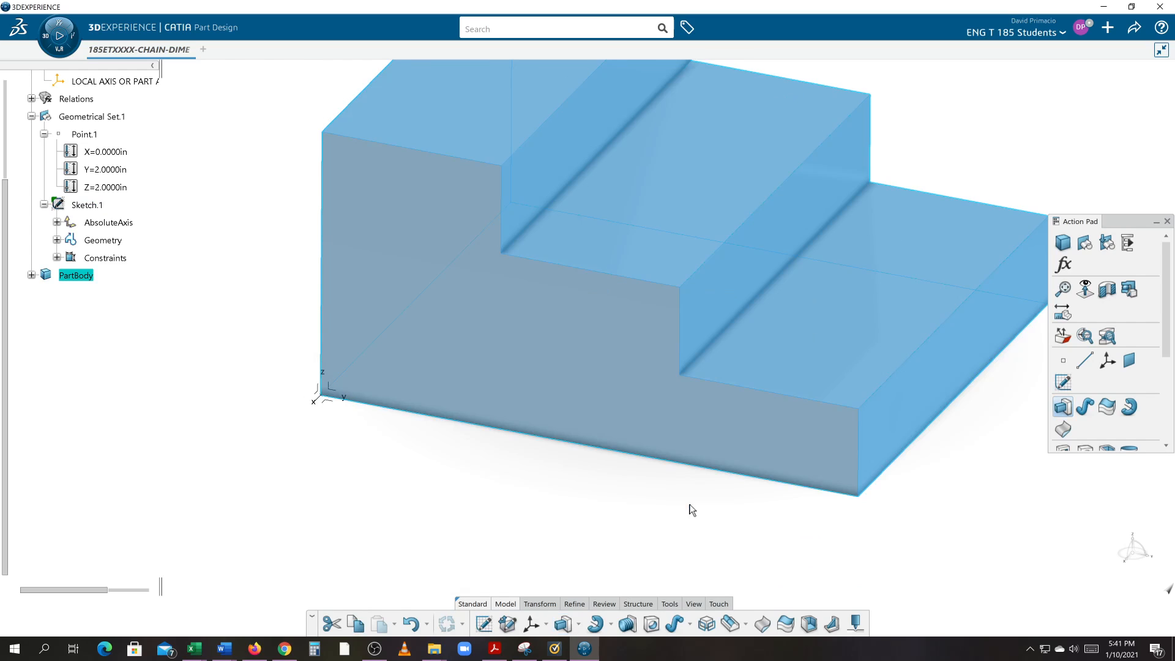
Clear the selection and inspect the whole stepped solid with its local axis corner.
click(412, 593)
middle_drag(495, 514, 466, 553)
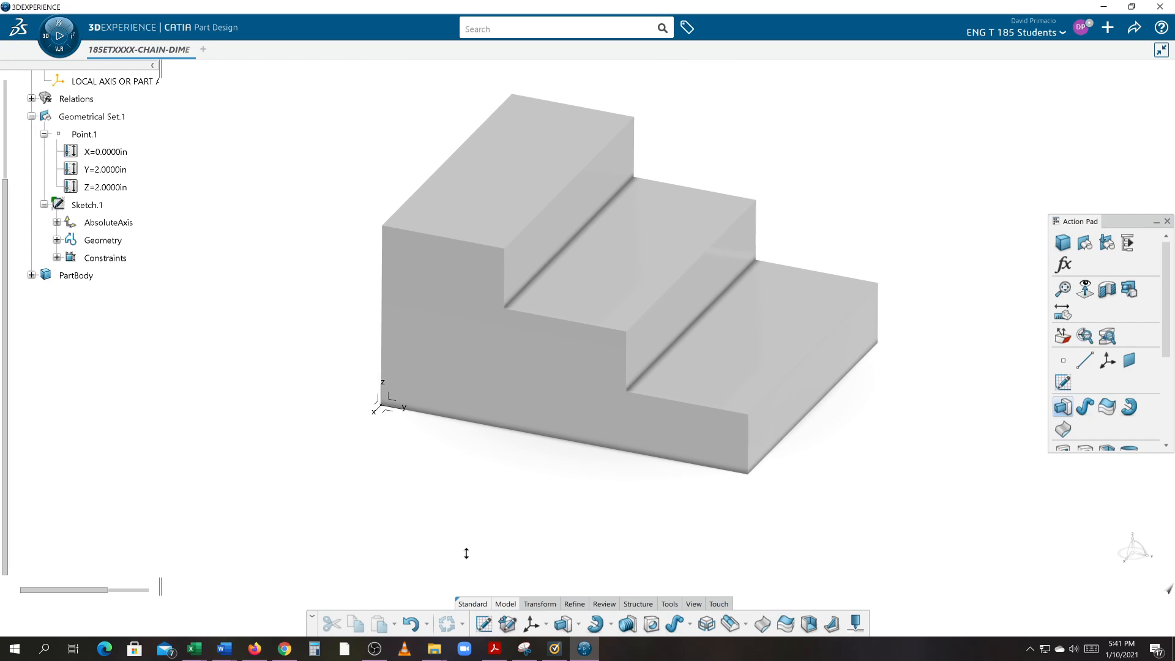
middle_drag(581, 509, 565, 516)
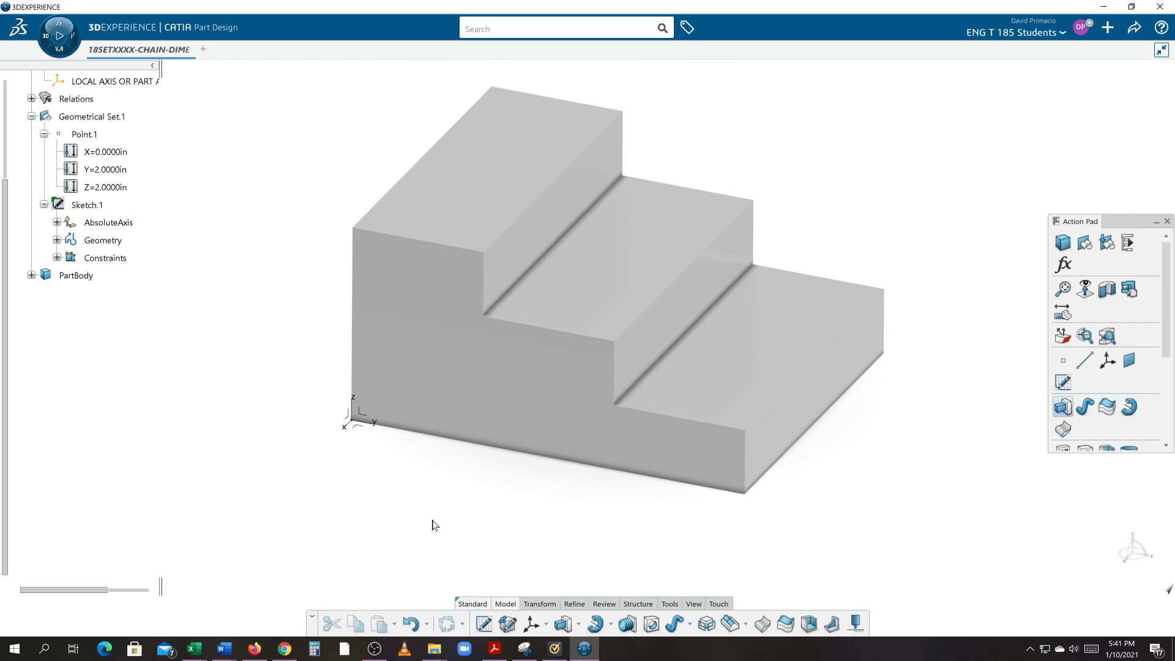
middle_drag(432, 525, 495, 526)
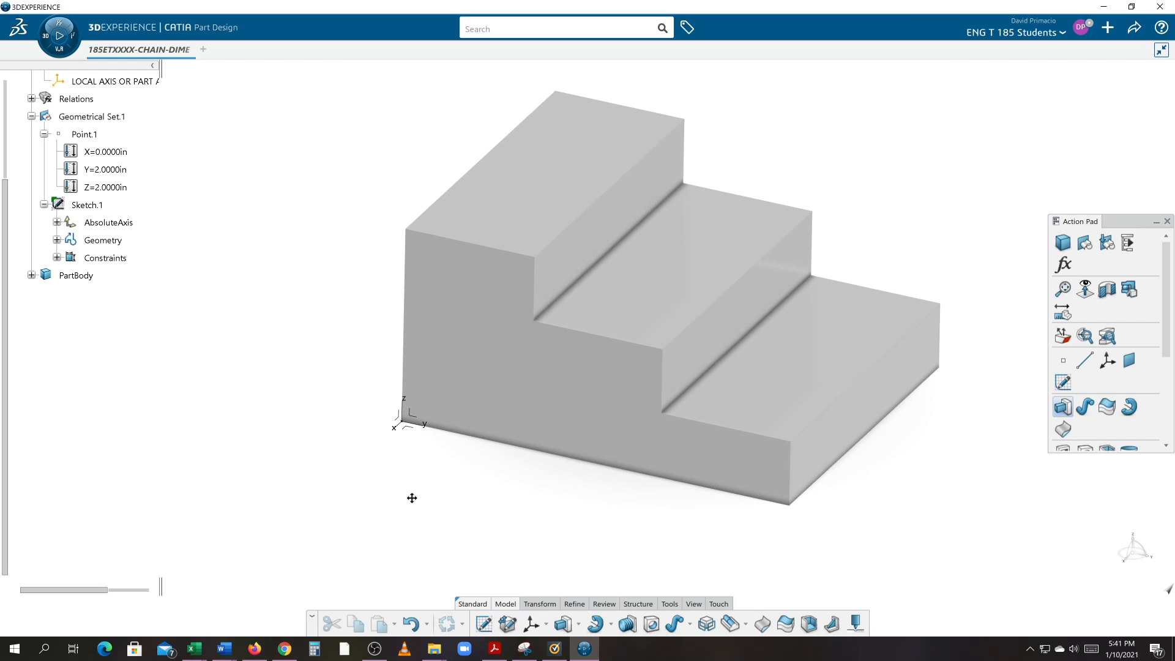
mouse_move(412, 498)
middle_down()
mouse_move(433, 527)
mouse_move(435, 514)
mouse_move(415, 503)
mouse_move(427, 488)
middle_up()
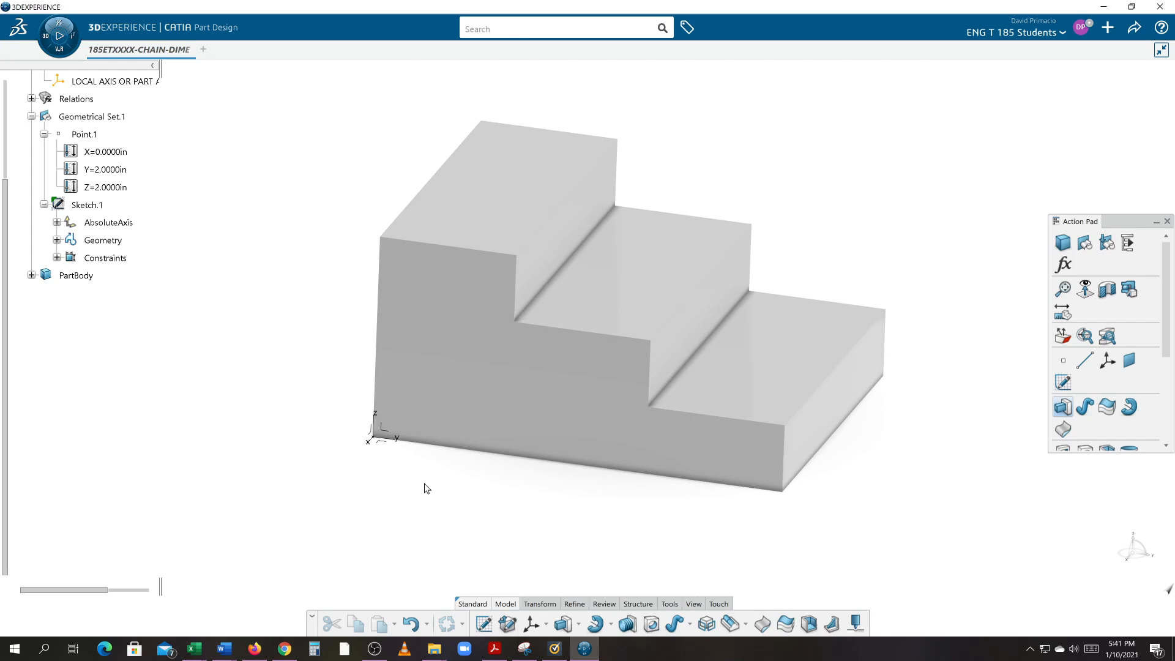
middle_drag(498, 520, 475, 516)
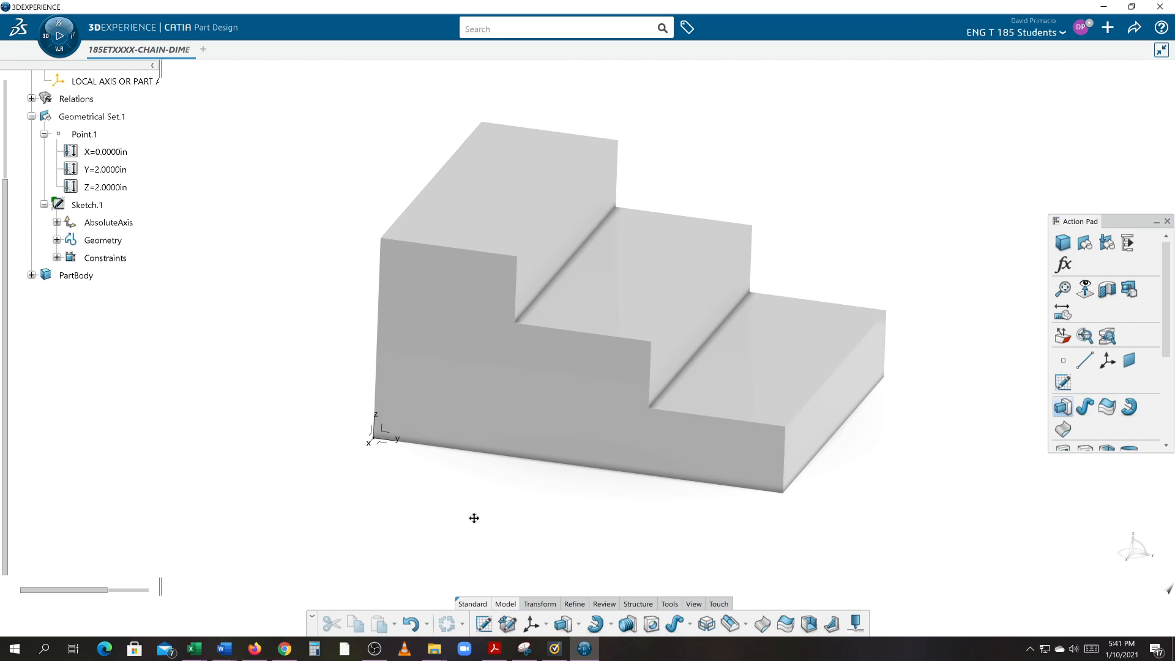
Examine how Sketch.1 is listed in the tree under both Pad.1 in the PartBody and Geometrical Set.1.
click(31, 276)
click(44, 293)
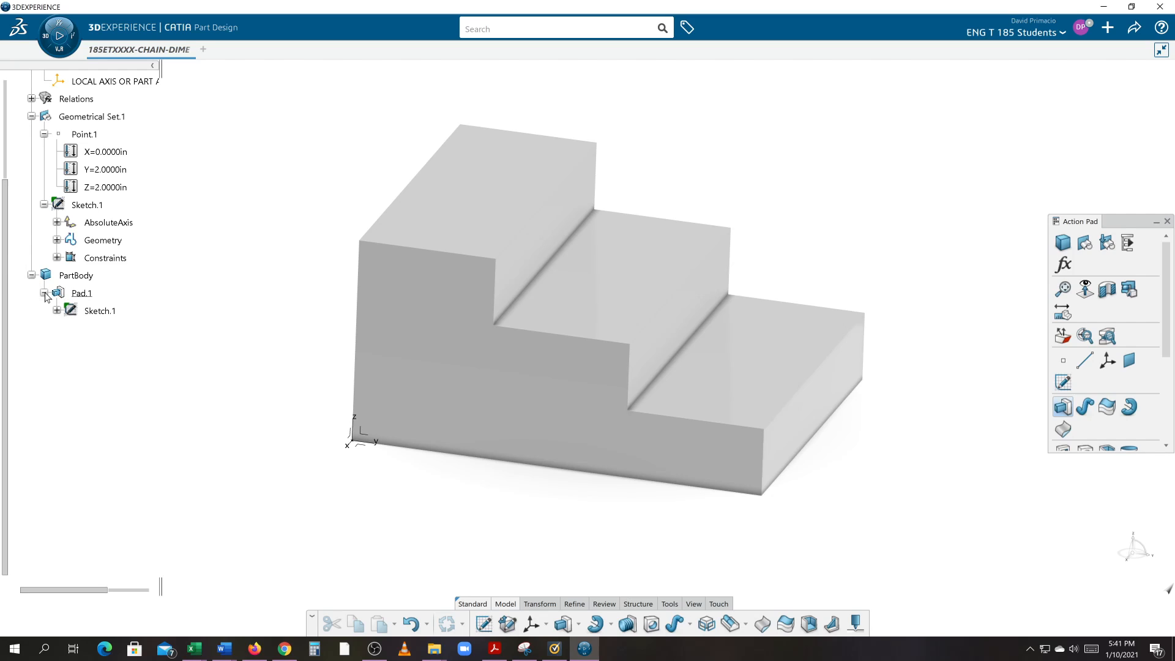
click(89, 312)
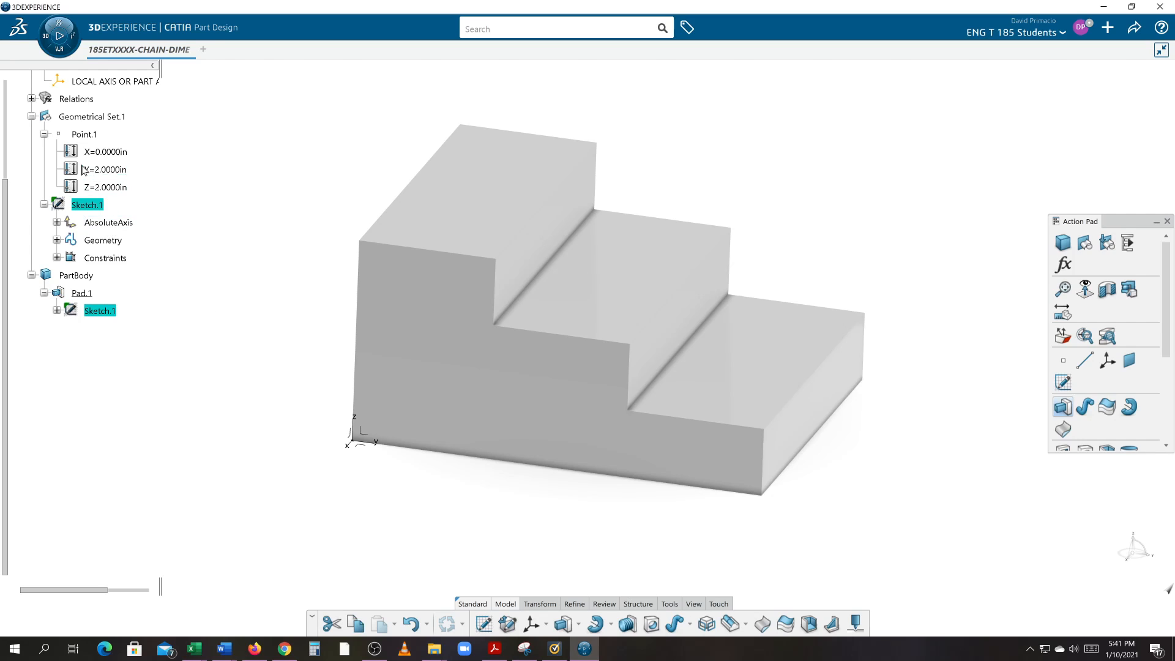
click(31, 116)
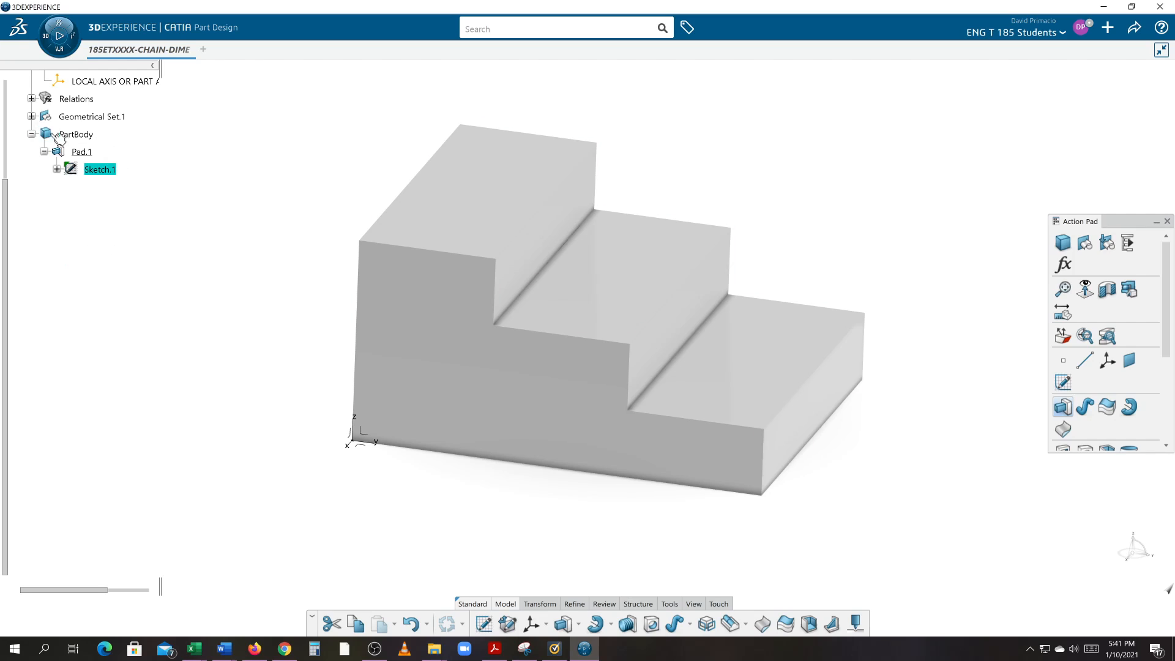
click(30, 117)
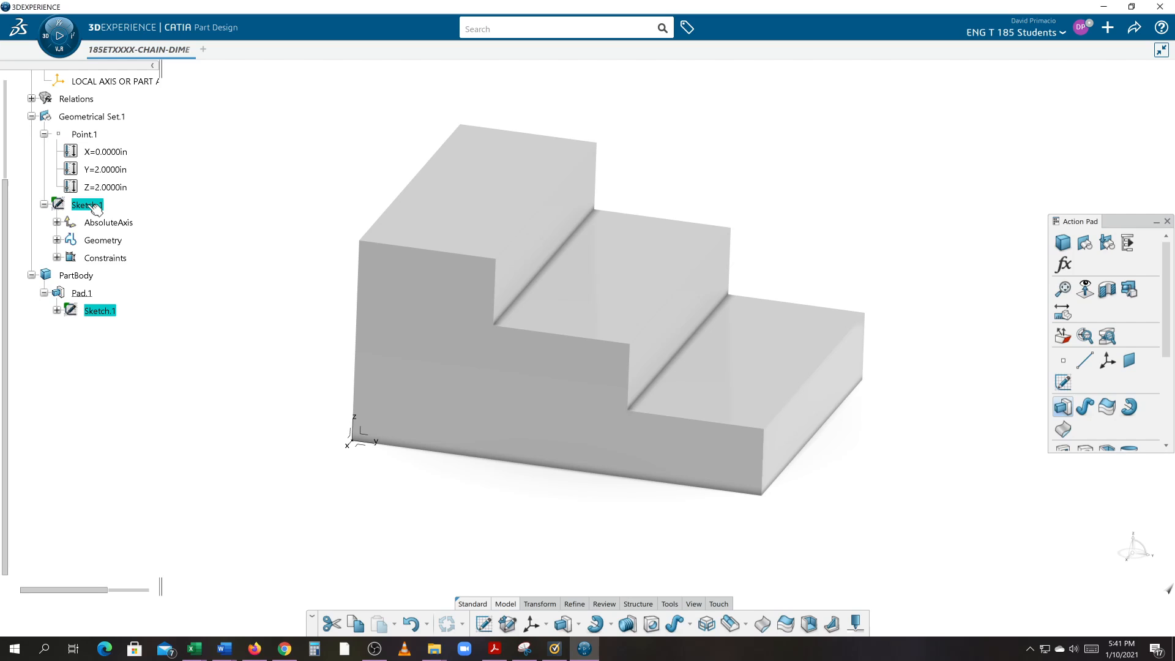
click(244, 200)
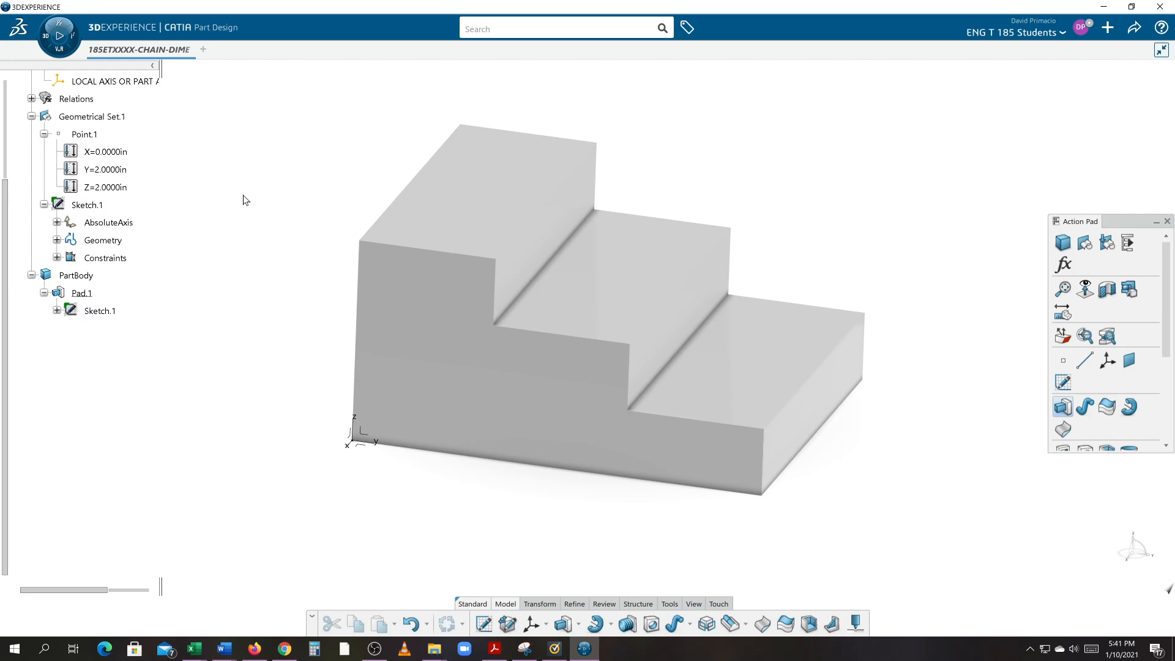
click(66, 206)
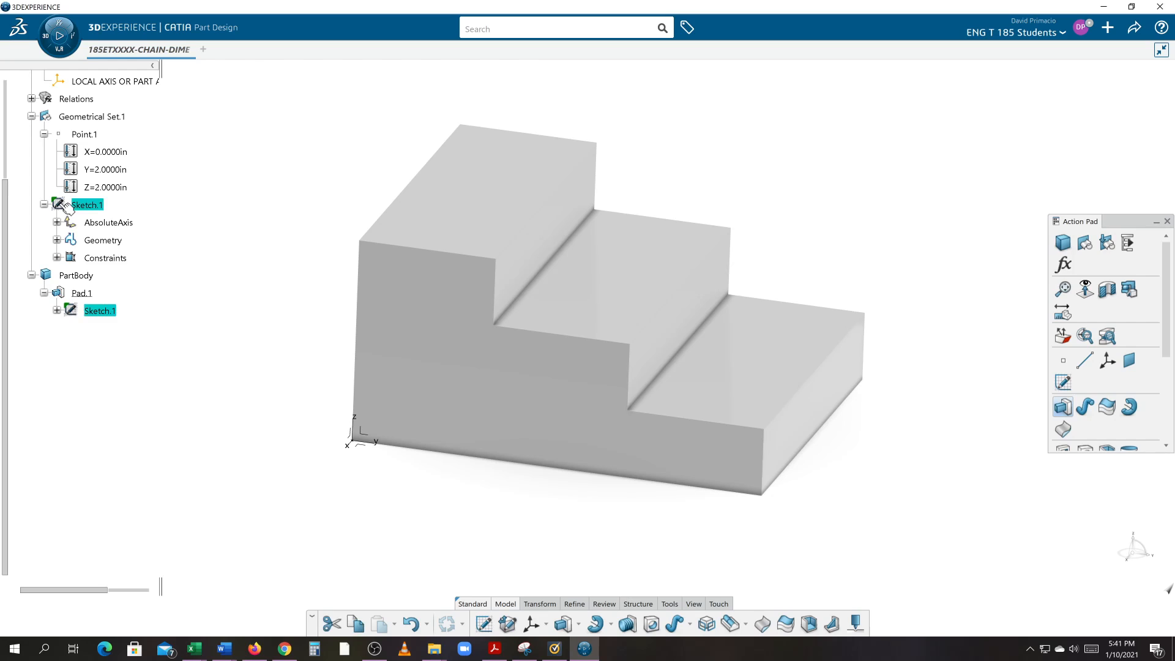
click(227, 244)
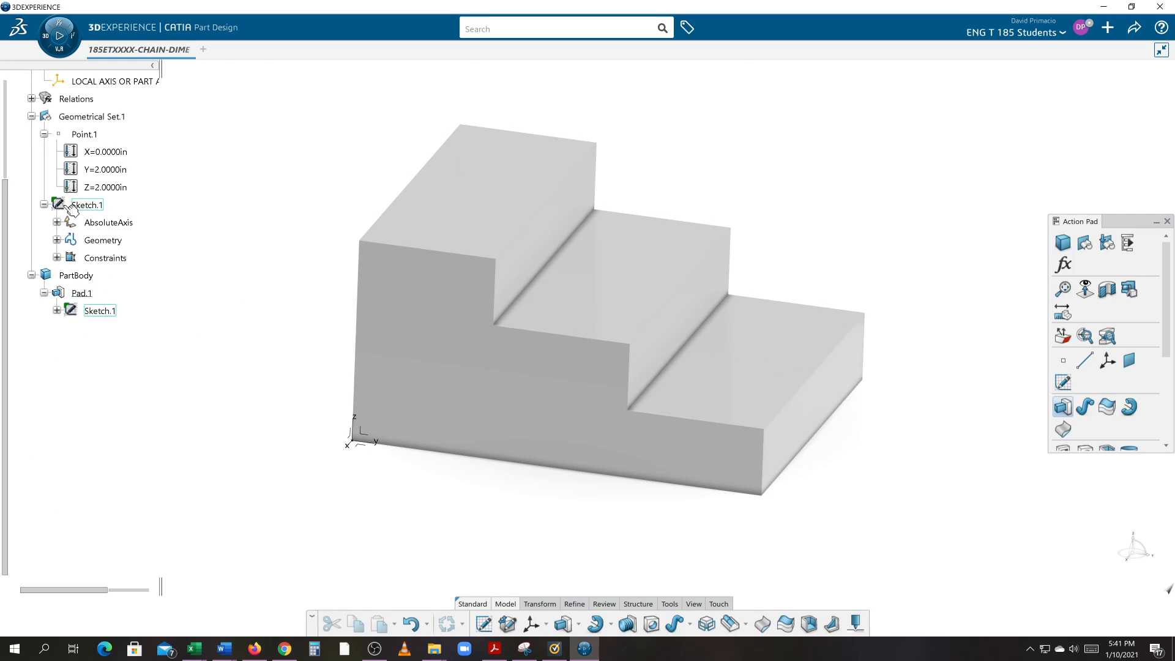
drag(72, 209, 108, 315)
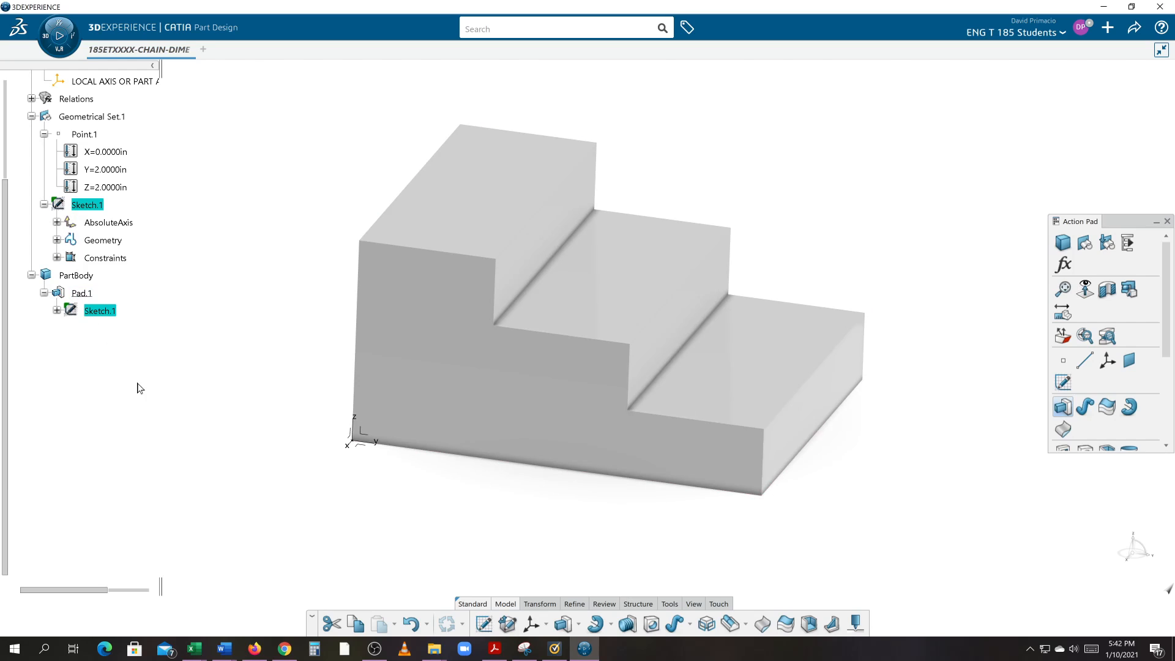
click(136, 382)
click(140, 408)
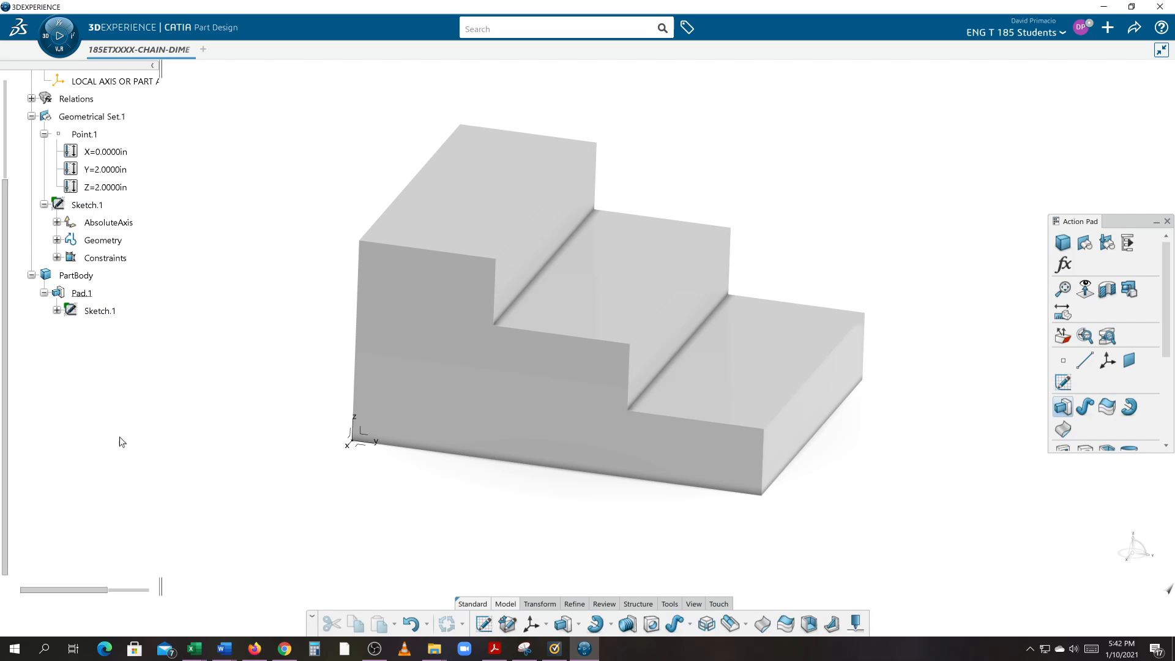
Delete Pad.1 from the PartBody without deleting its exclusive parents.
click(80, 291)
right_click(80, 292)
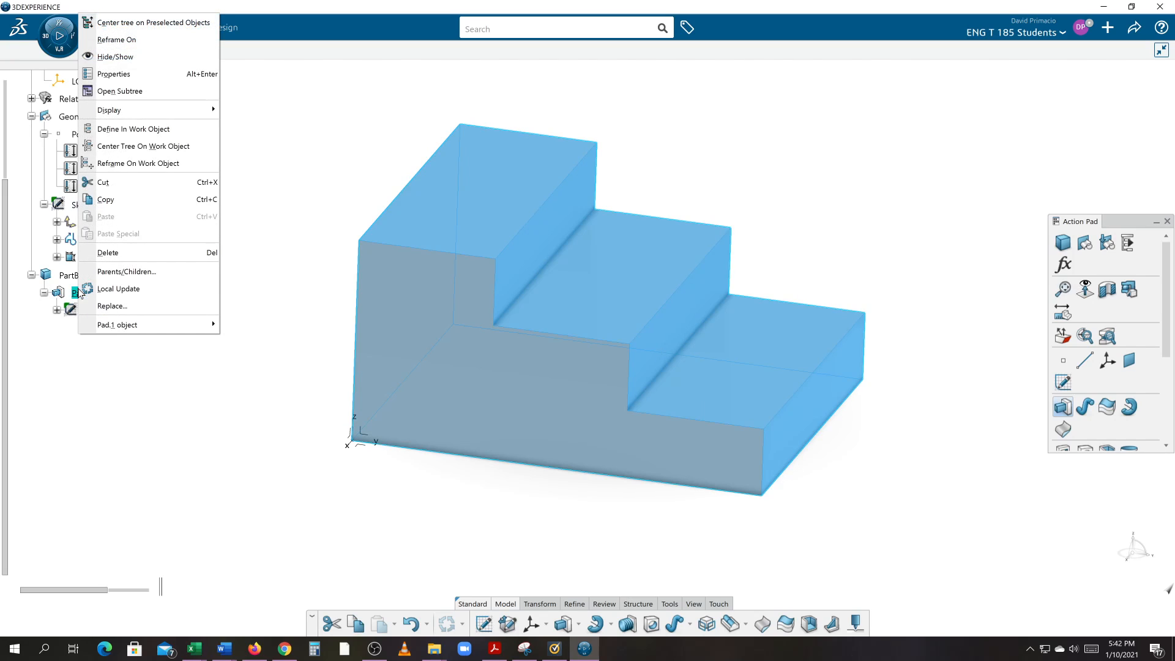
click(108, 252)
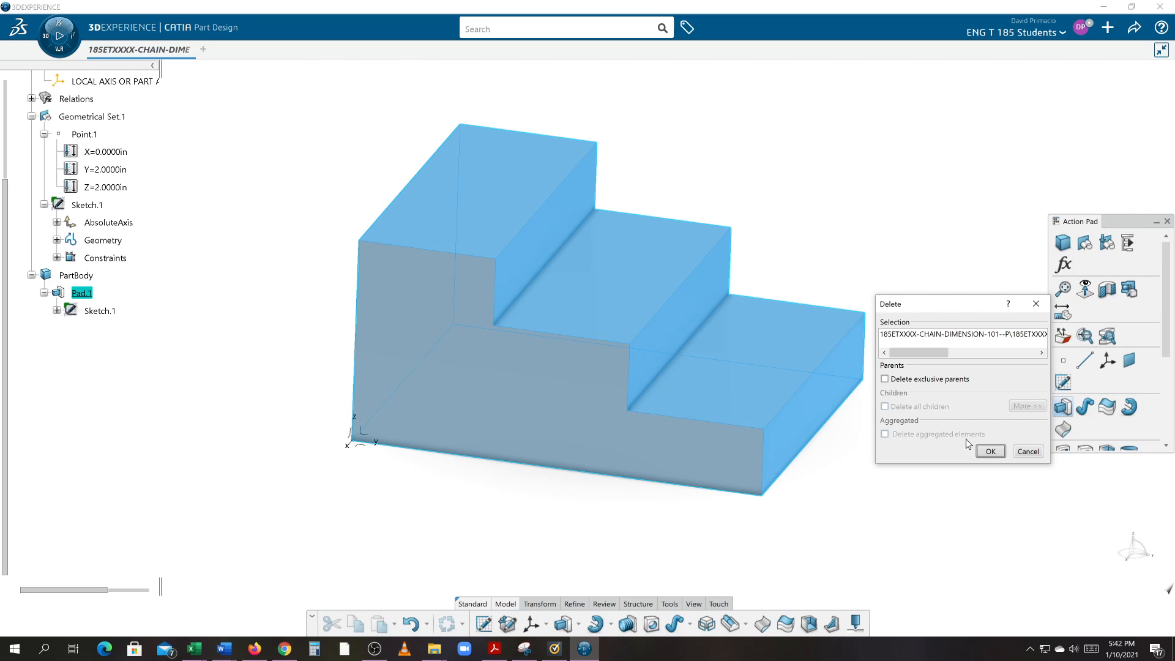
click(989, 451)
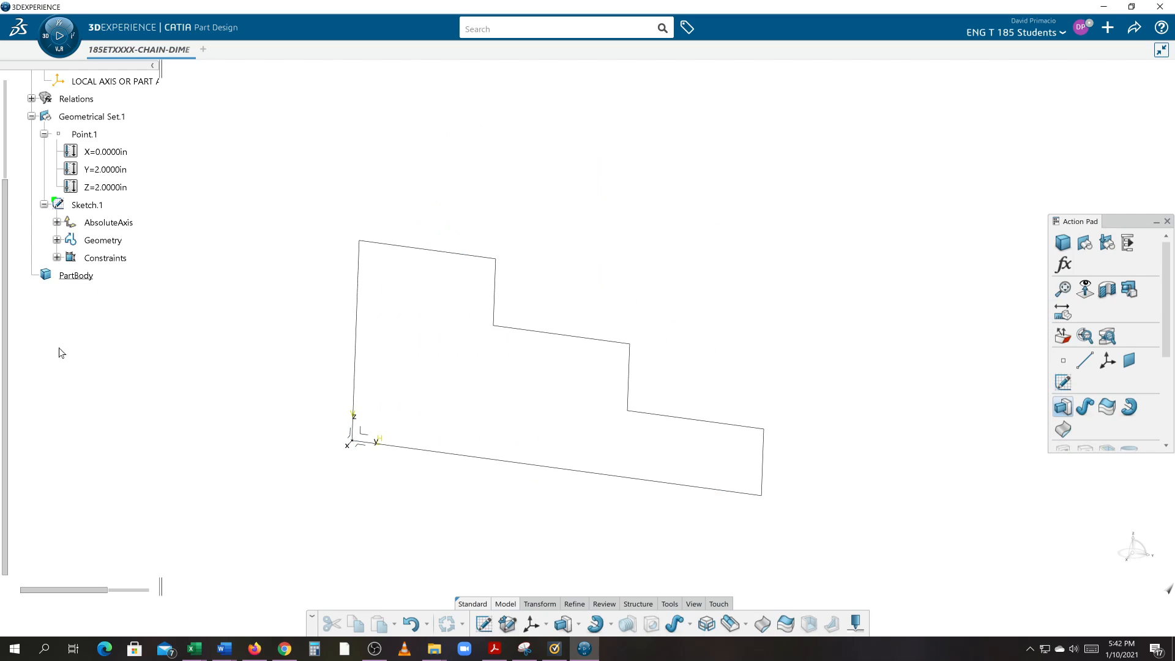
Move Sketch.1 from Geometrical Set.1 into the PartBody and collapse the geometrical set in the tree.
mouse_move(70, 208)
mouse_down()
mouse_move(58, 262)
mouse_move(74, 276)
mouse_up()
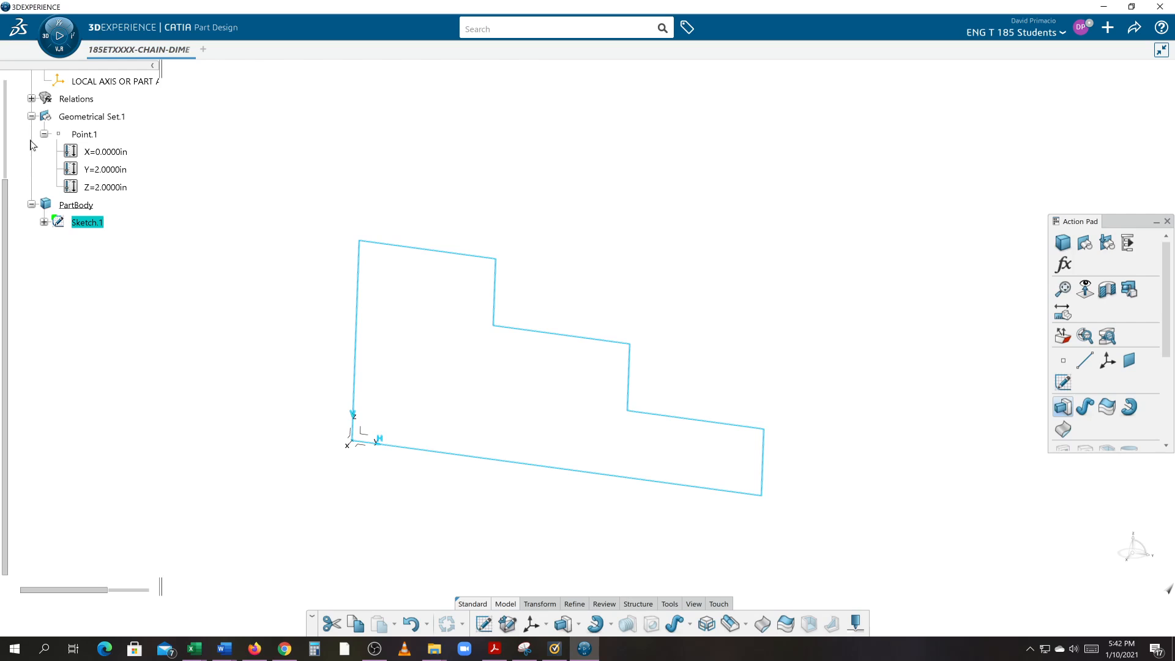
click(31, 117)
scroll(41, 175, up, 3)
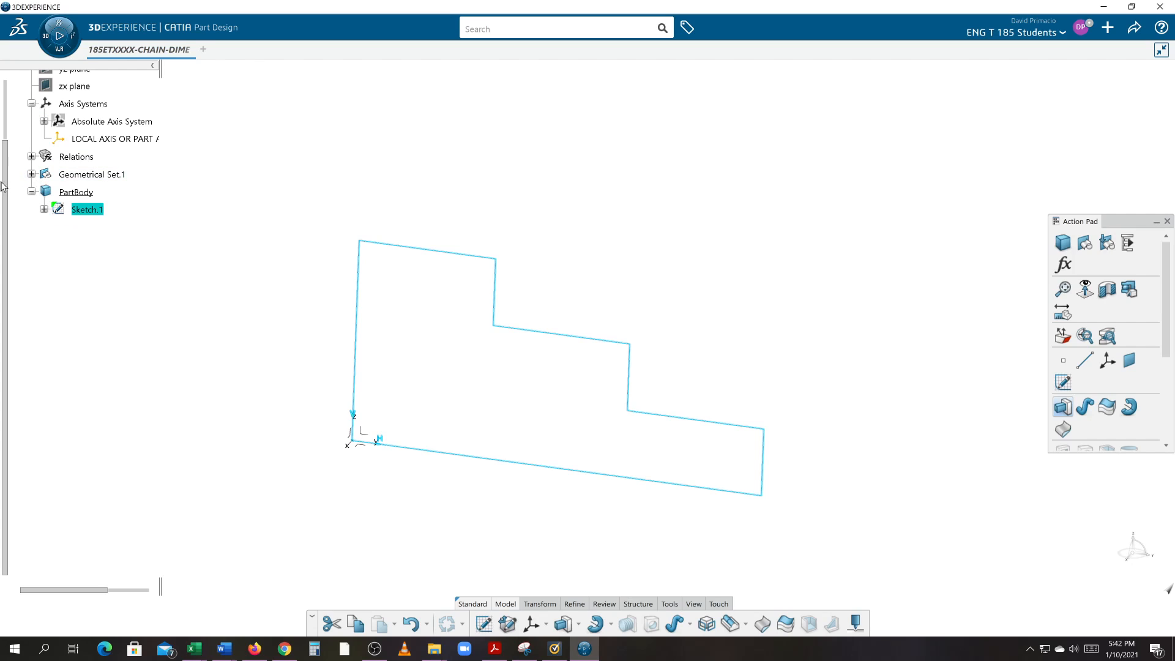
scroll(5, 180, up, 4)
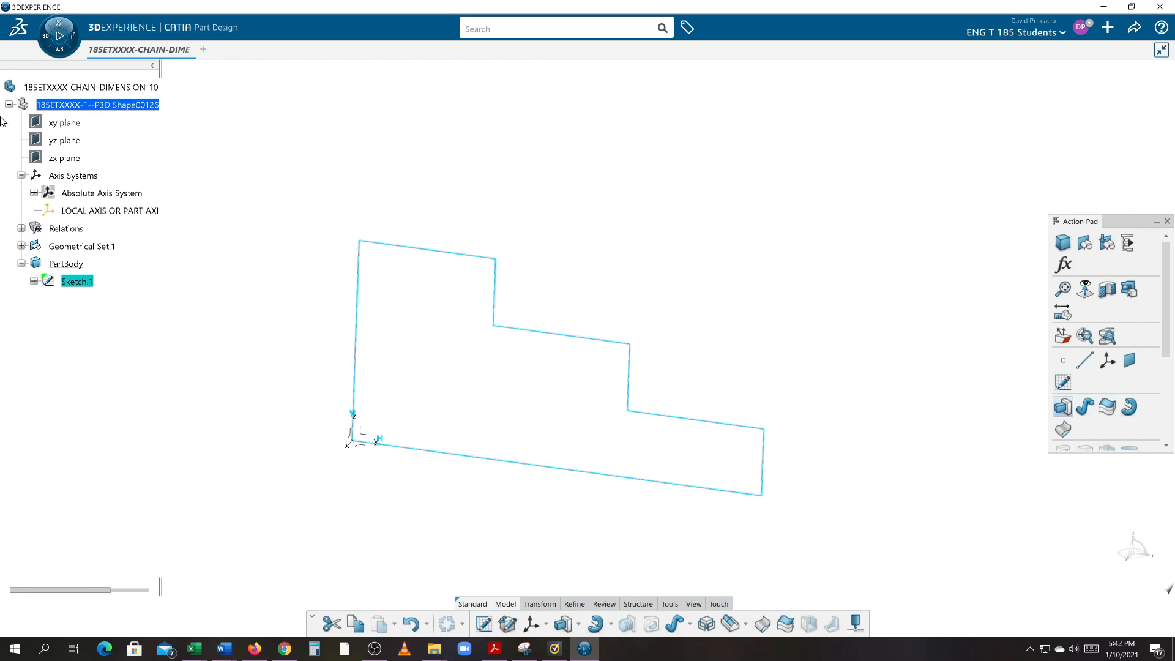
Pad Sketch.1 in the PartBody by 5 in with the extrusion direction inverted.
click(92, 283)
click(562, 624)
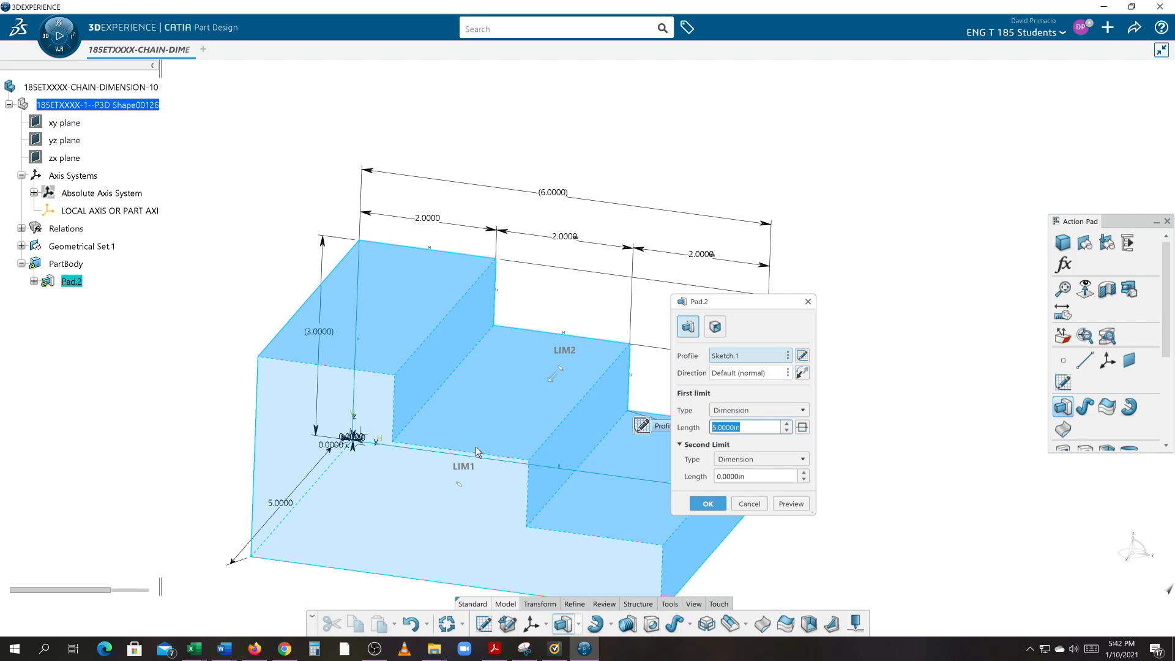
middle_drag(430, 395, 463, 313)
middle_drag(494, 488, 446, 467)
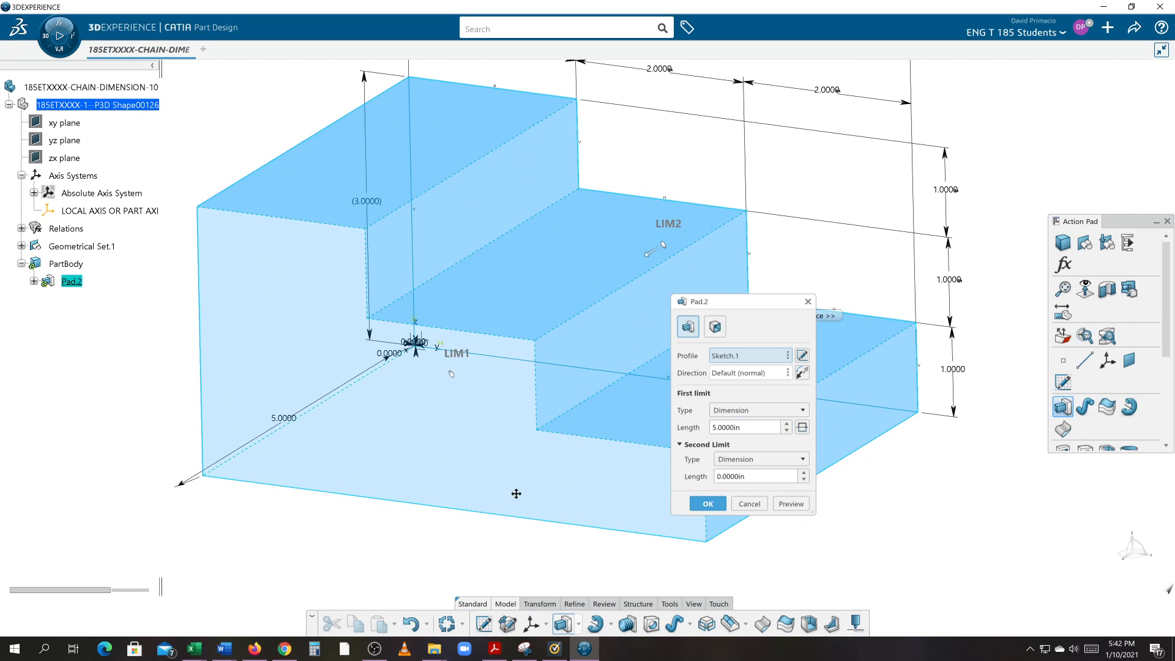
middle_drag(516, 494, 505, 501)
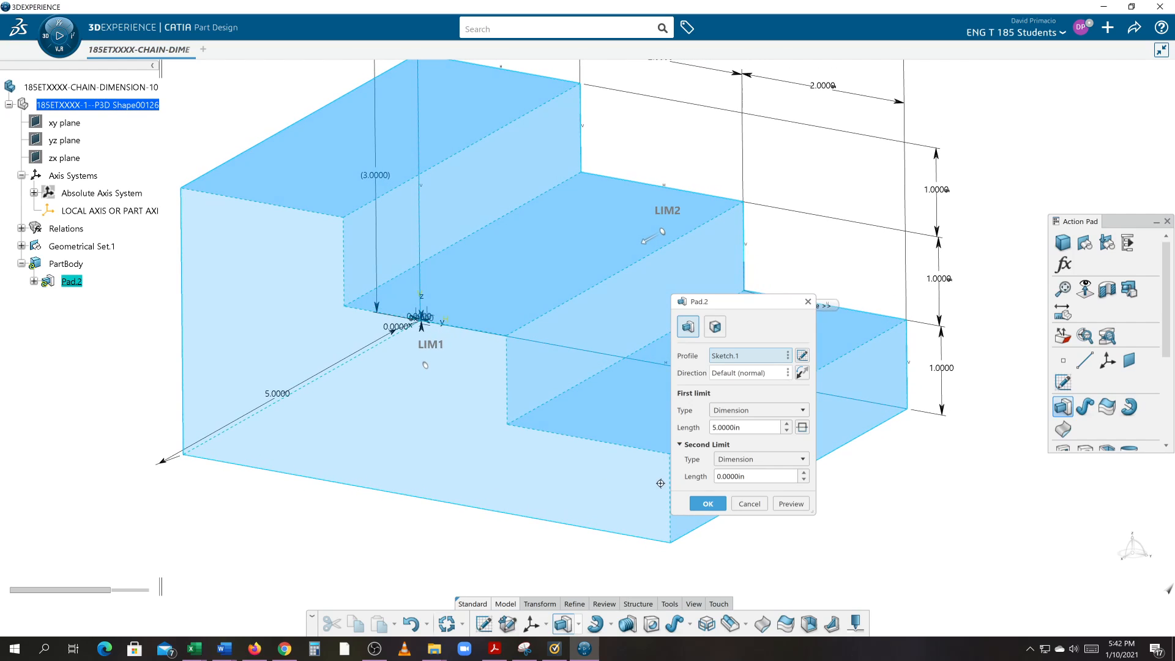
middle_drag(661, 489, 626, 493)
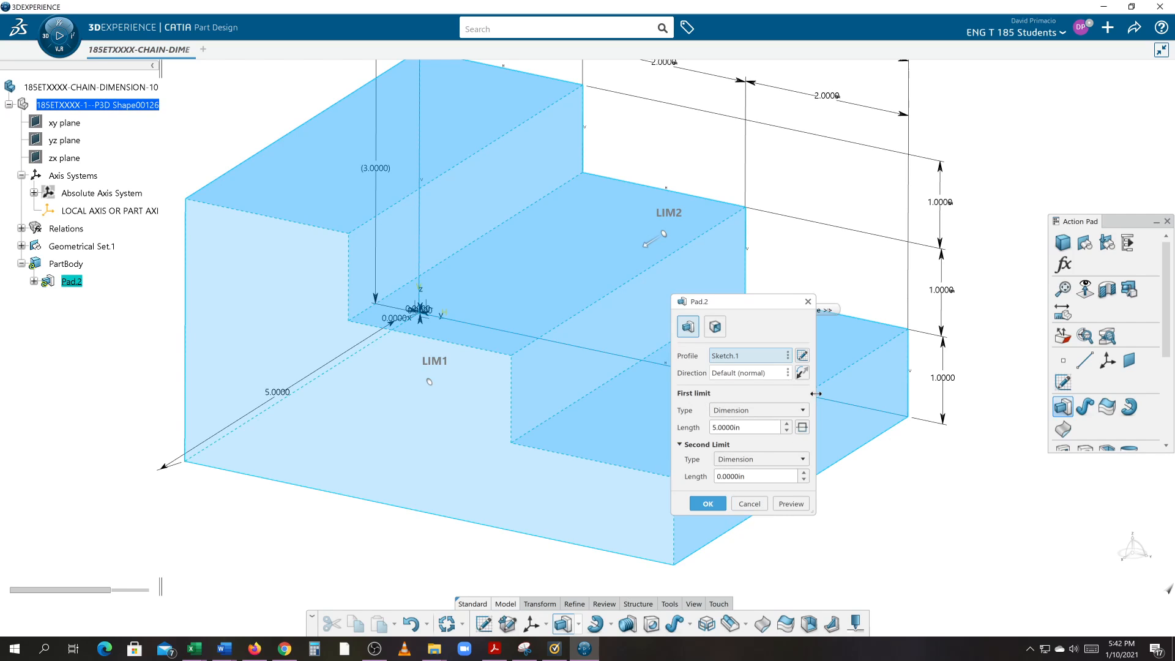
click(801, 372)
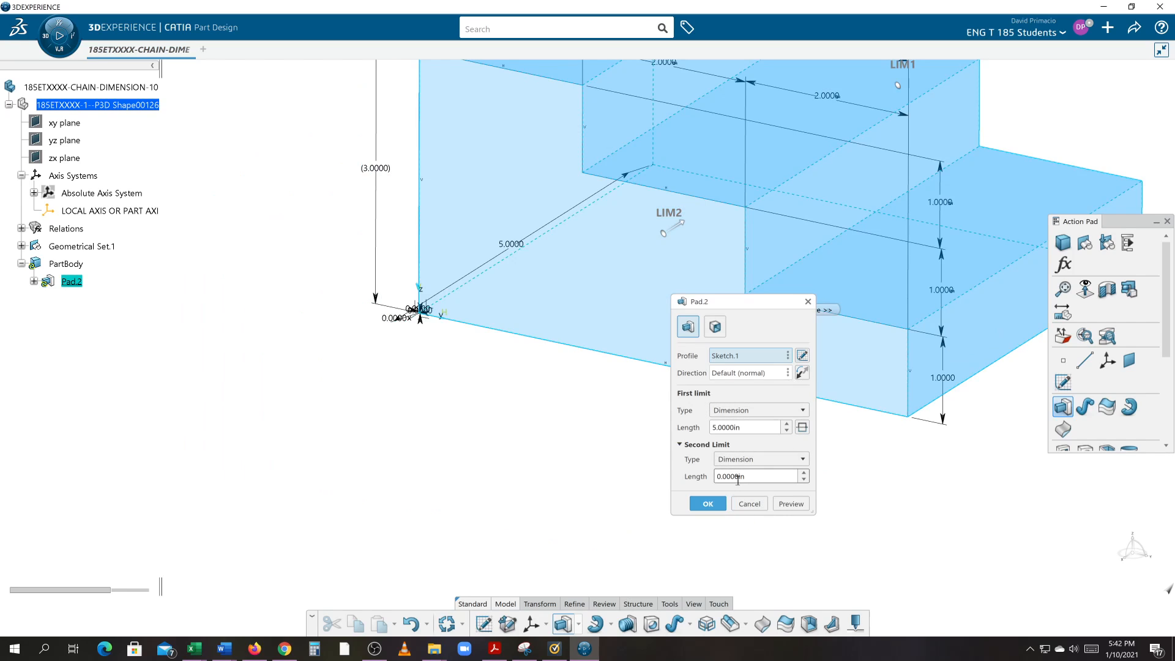
click(706, 503)
click(632, 452)
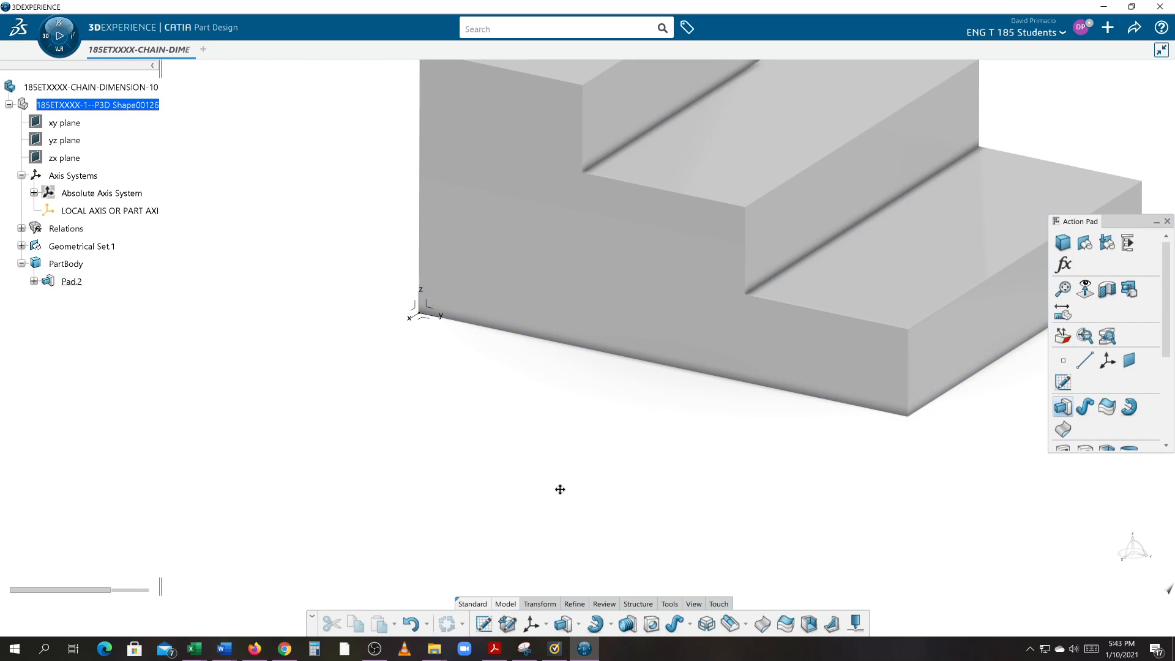
middle_drag(560, 489, 478, 582)
Open the material browser and search it for "Concrete".
click(668, 605)
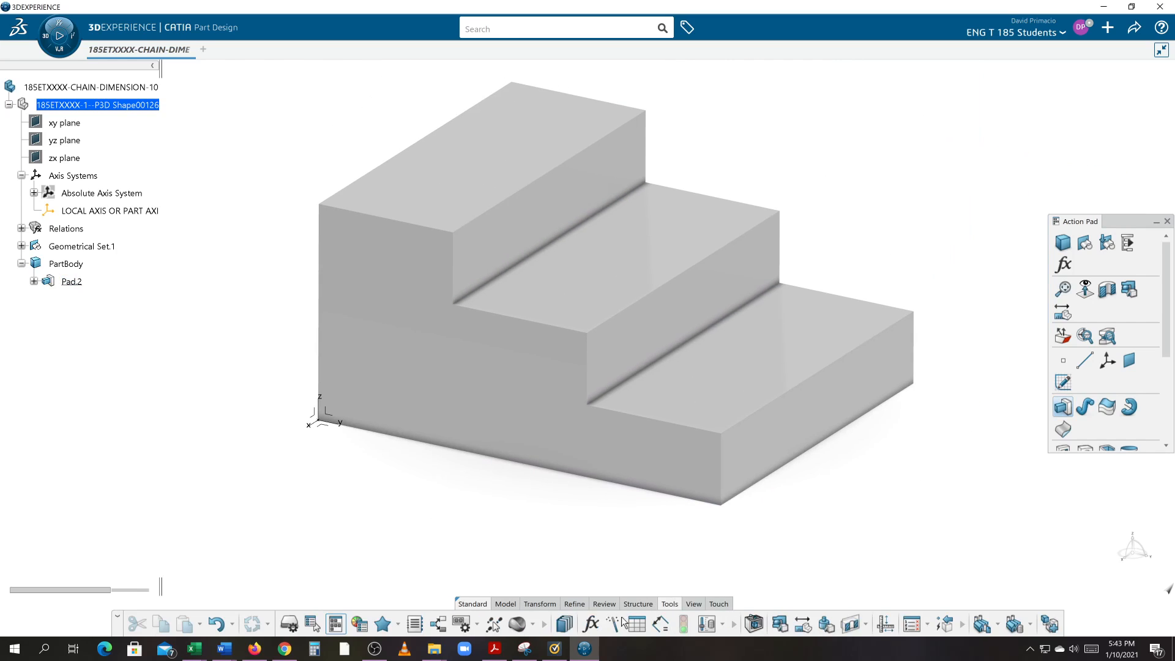
click(513, 627)
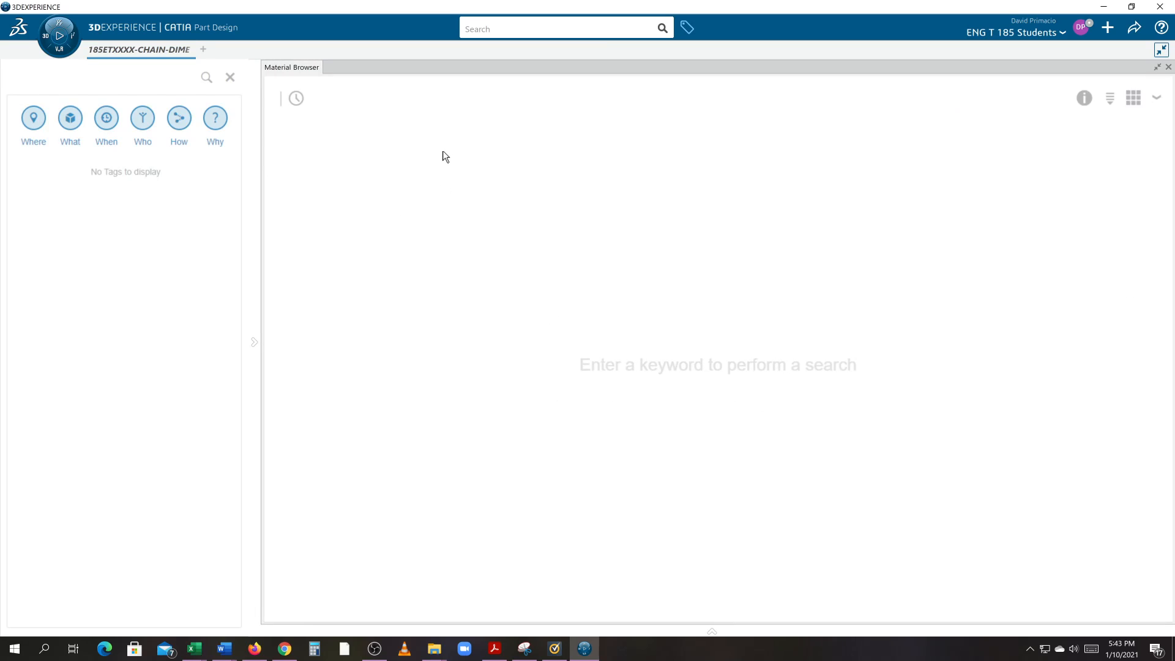
click(479, 31)
text(con)
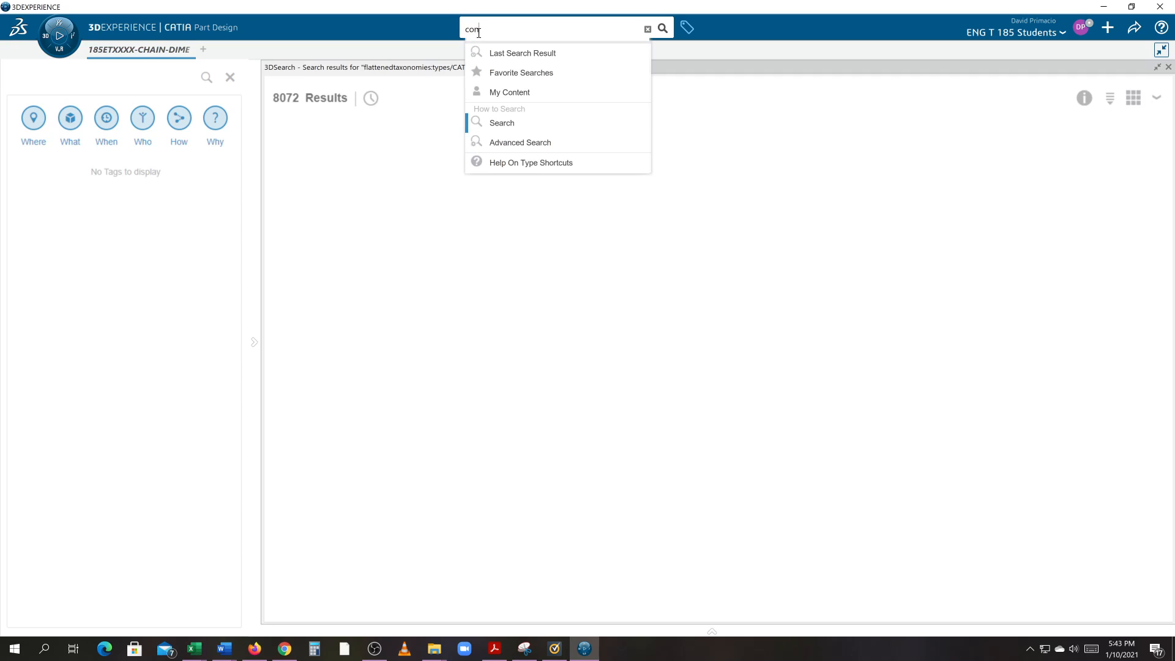
text(crete)
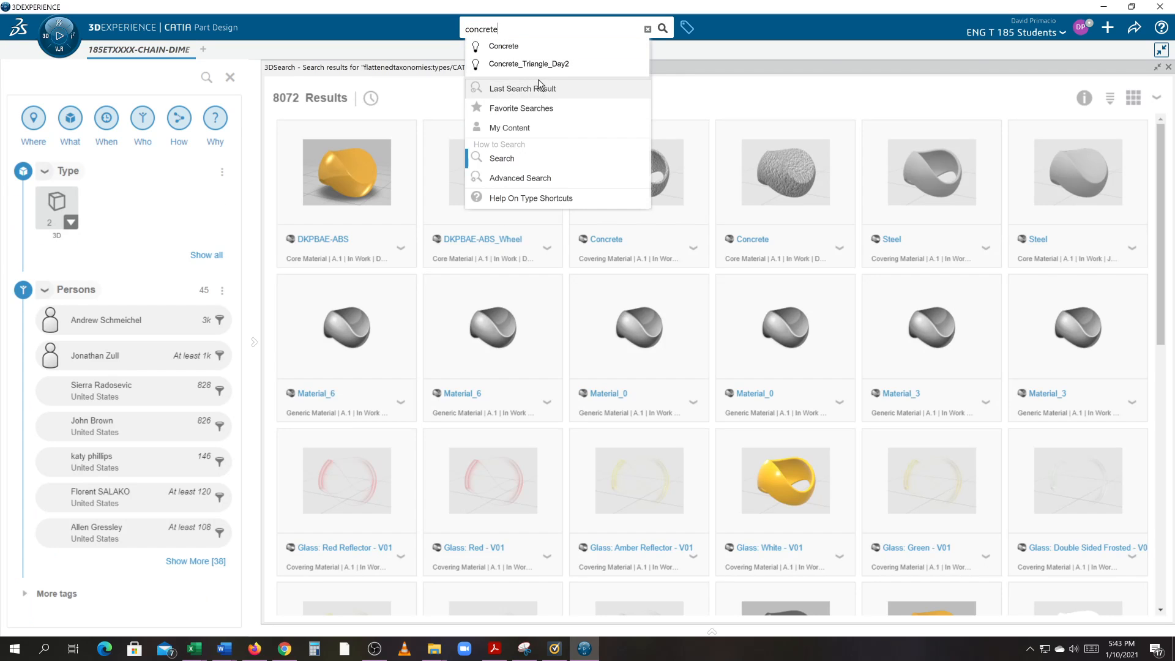
click(521, 45)
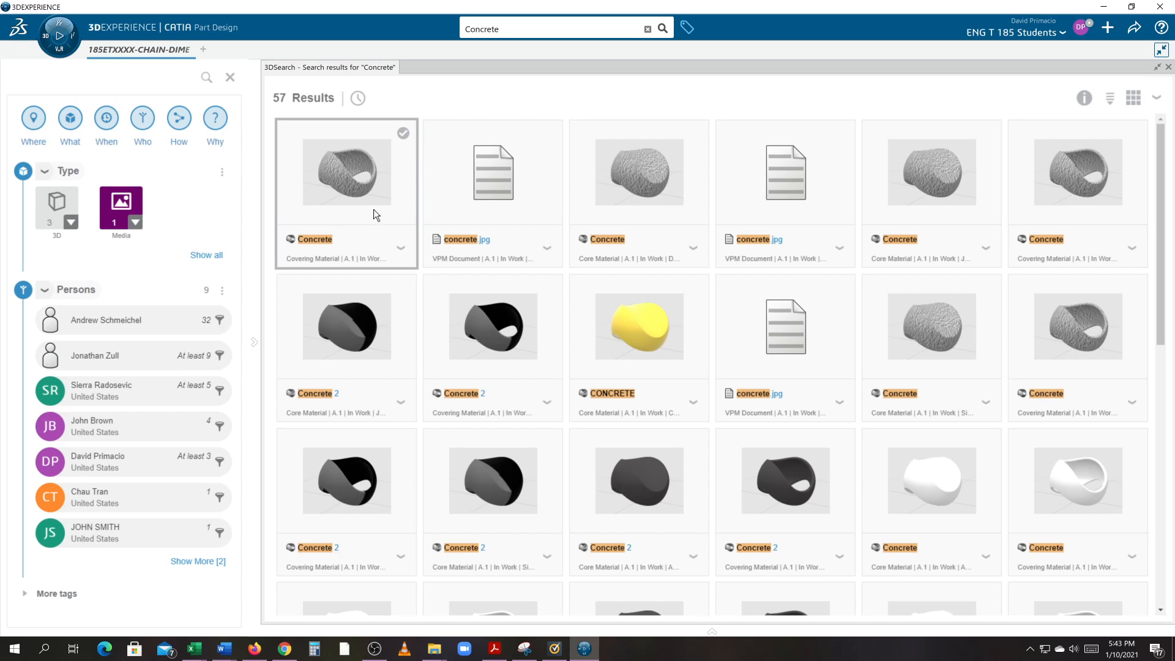
Apply the first Concrete core material in the results to the 3D shape and expand Materials in the tree.
click(403, 250)
click(402, 249)
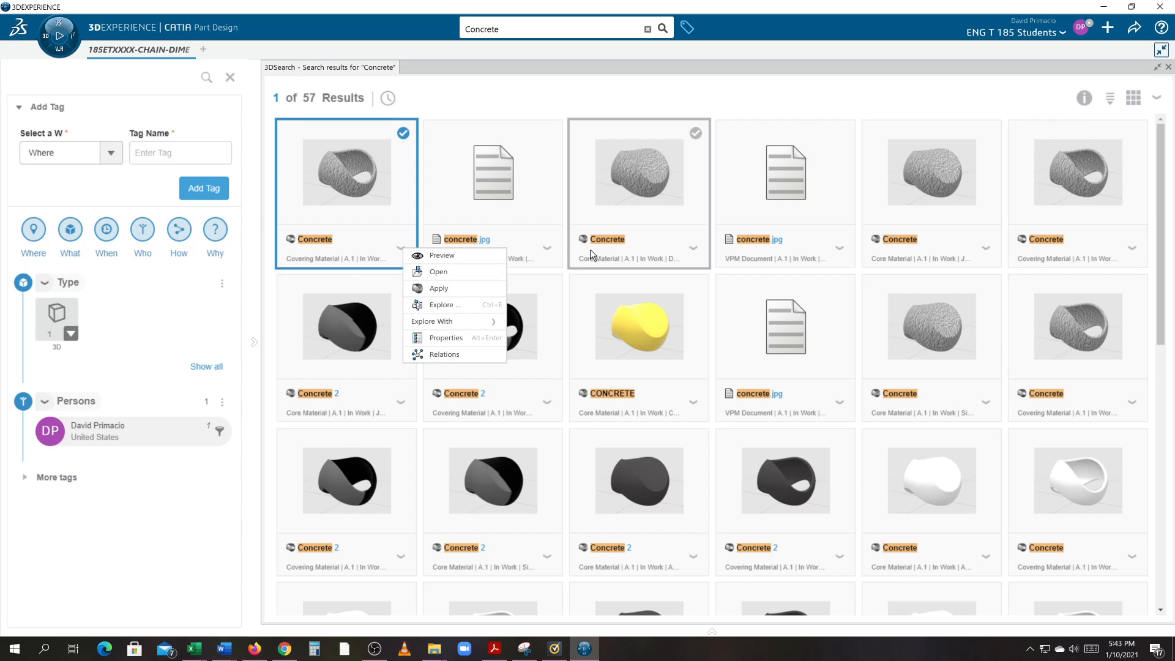
click(665, 252)
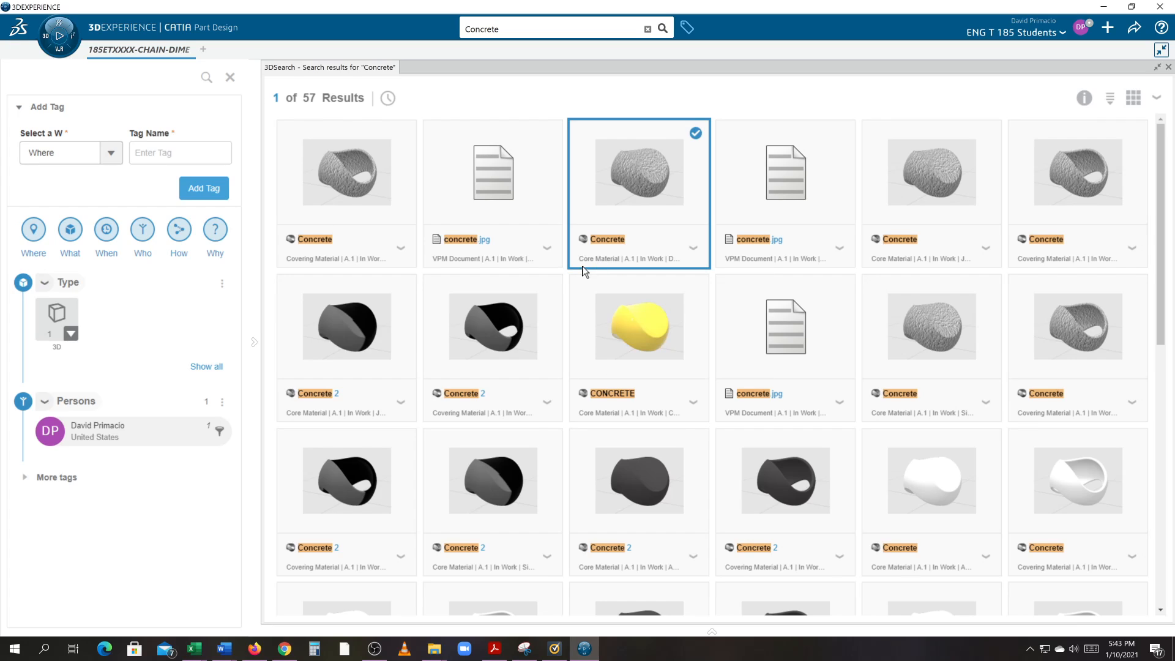
click(694, 249)
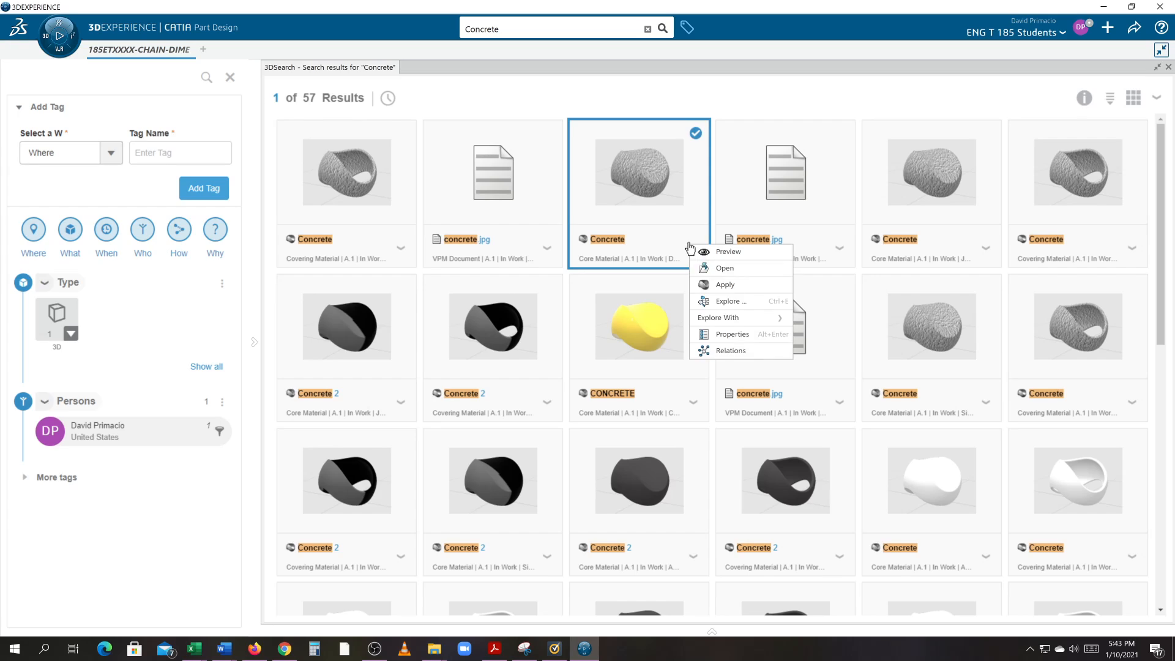
click(704, 285)
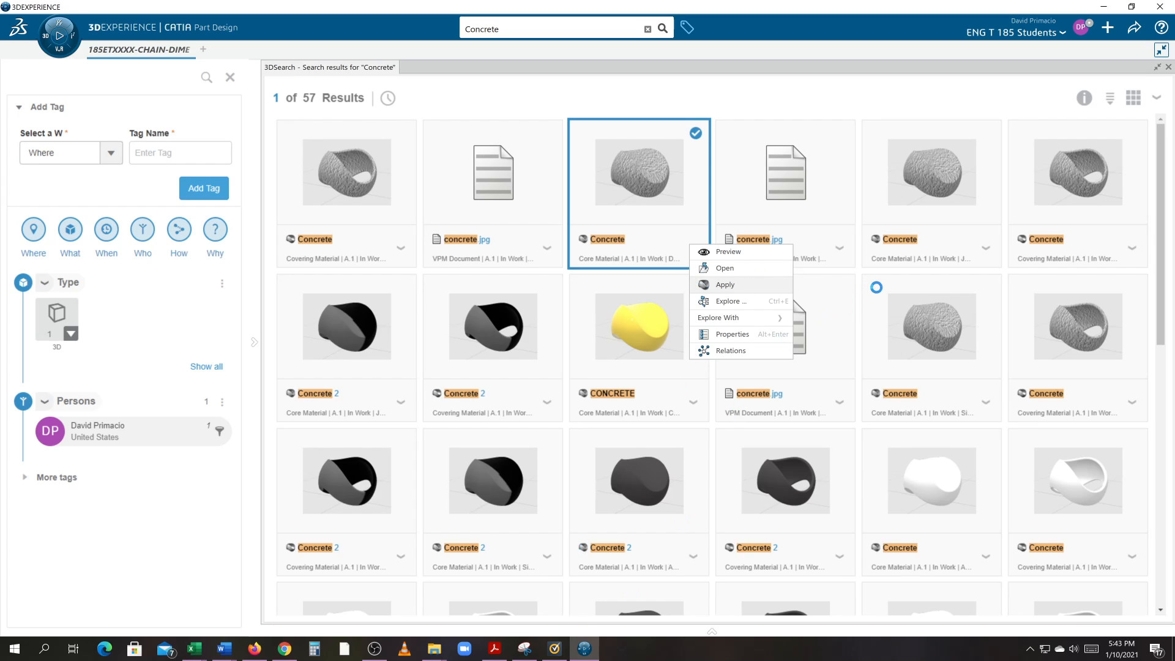
click(1167, 67)
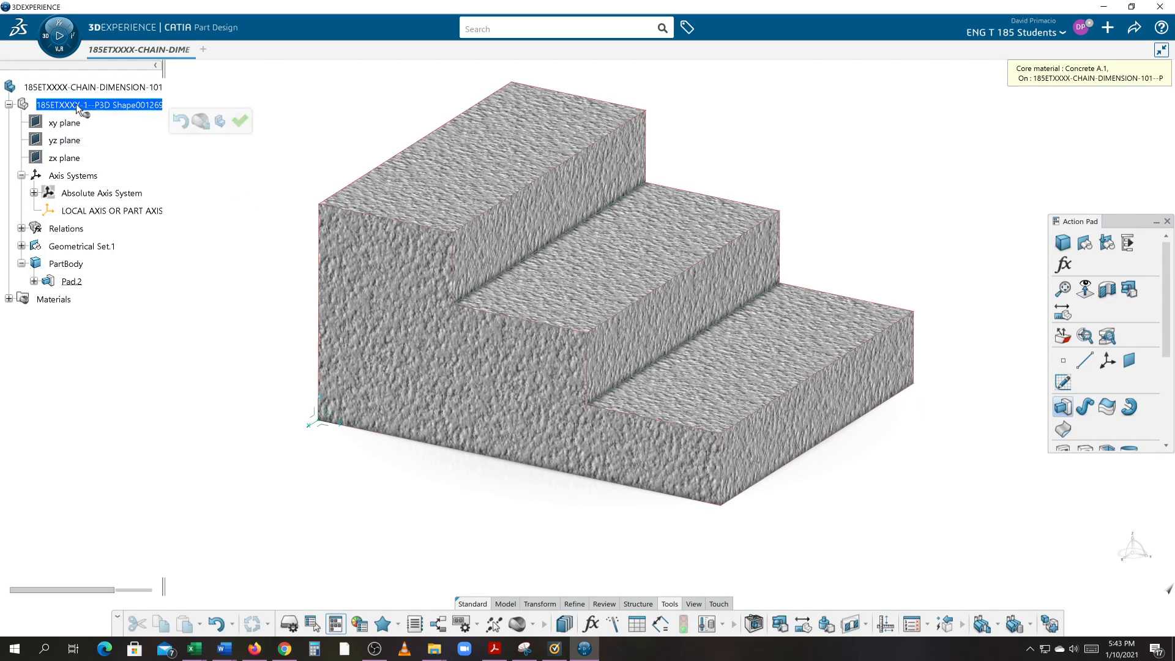
click(240, 122)
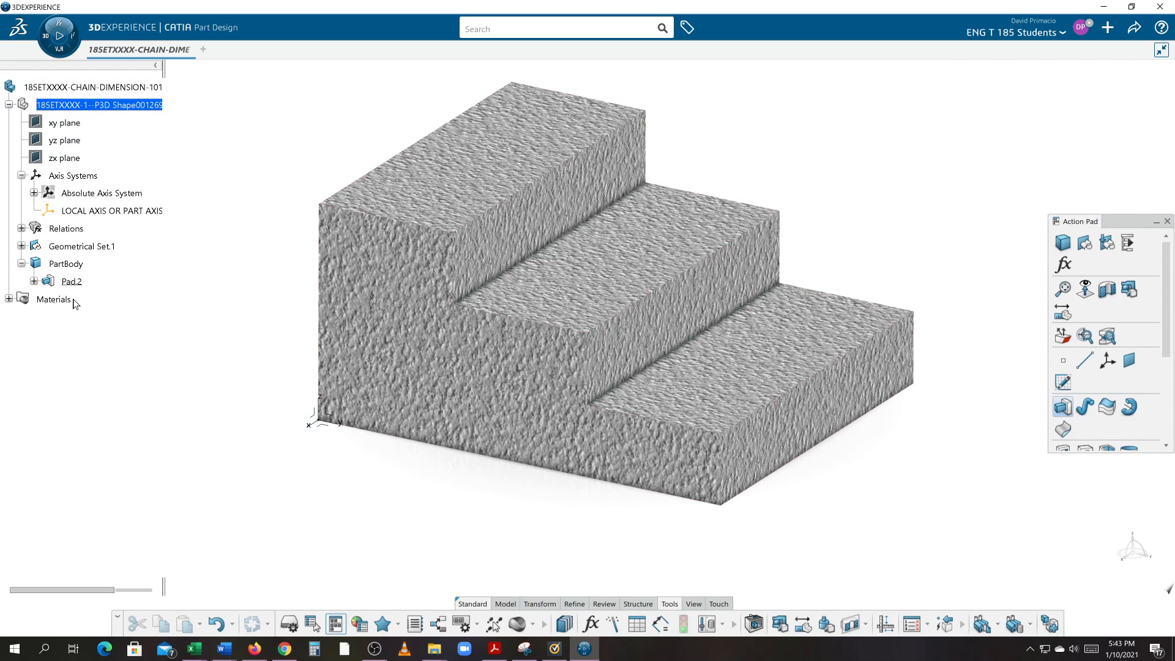
click(9, 298)
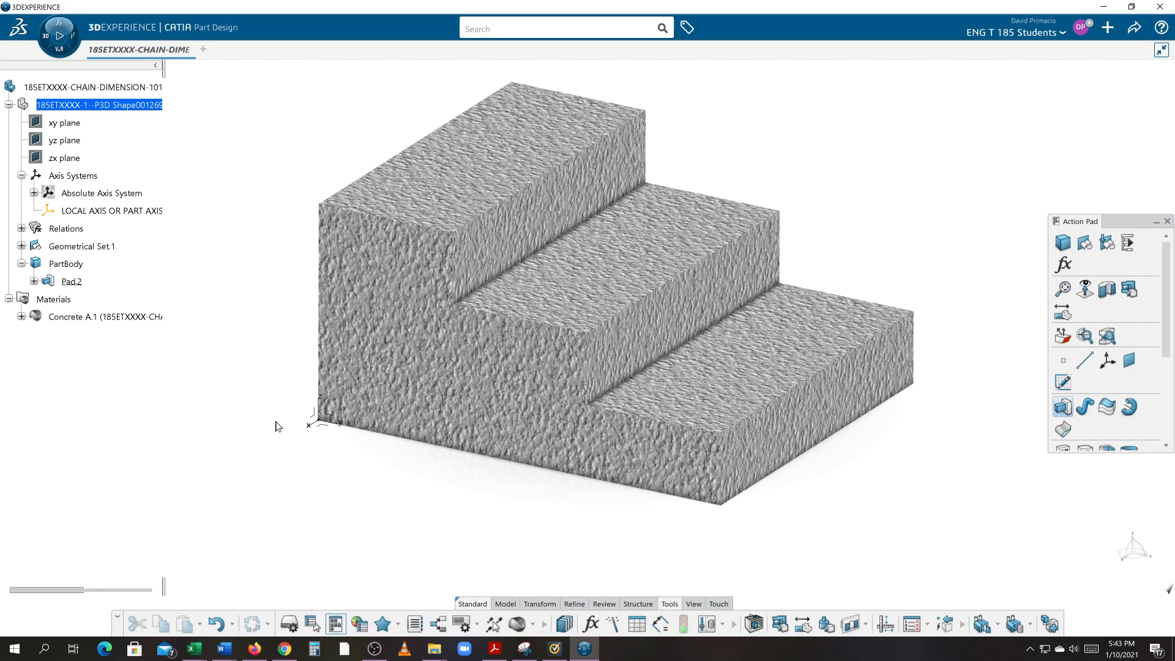
middle_drag(459, 517, 490, 544)
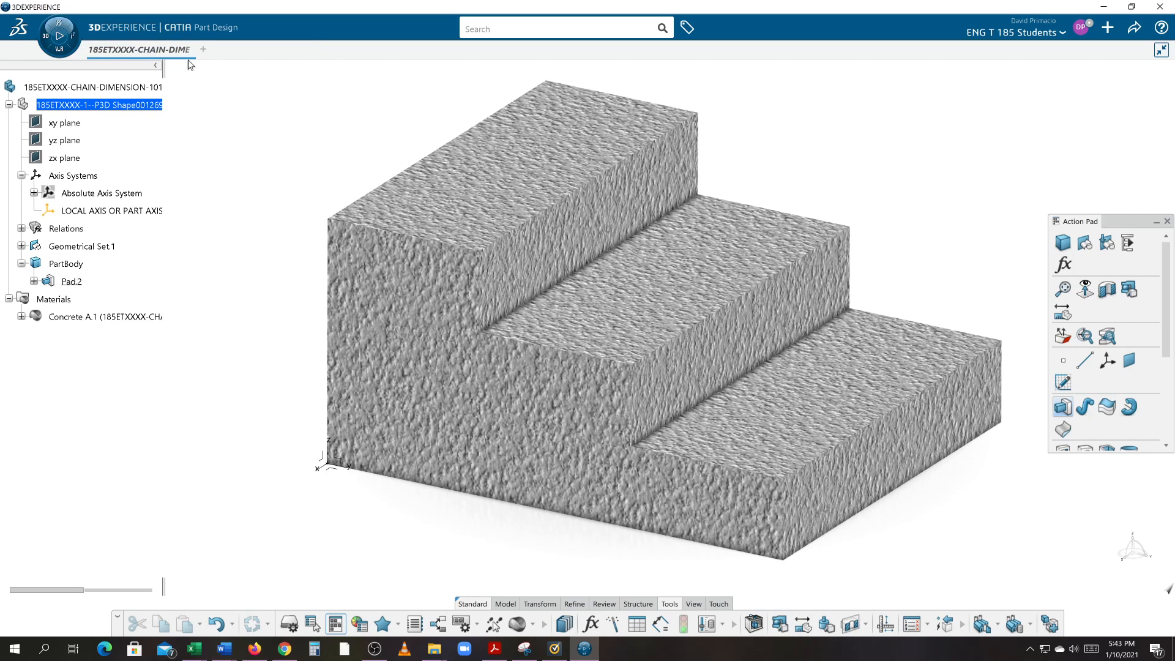
Create a new drawing in Drafting and open the page layout settings for its sheet.
click(44, 50)
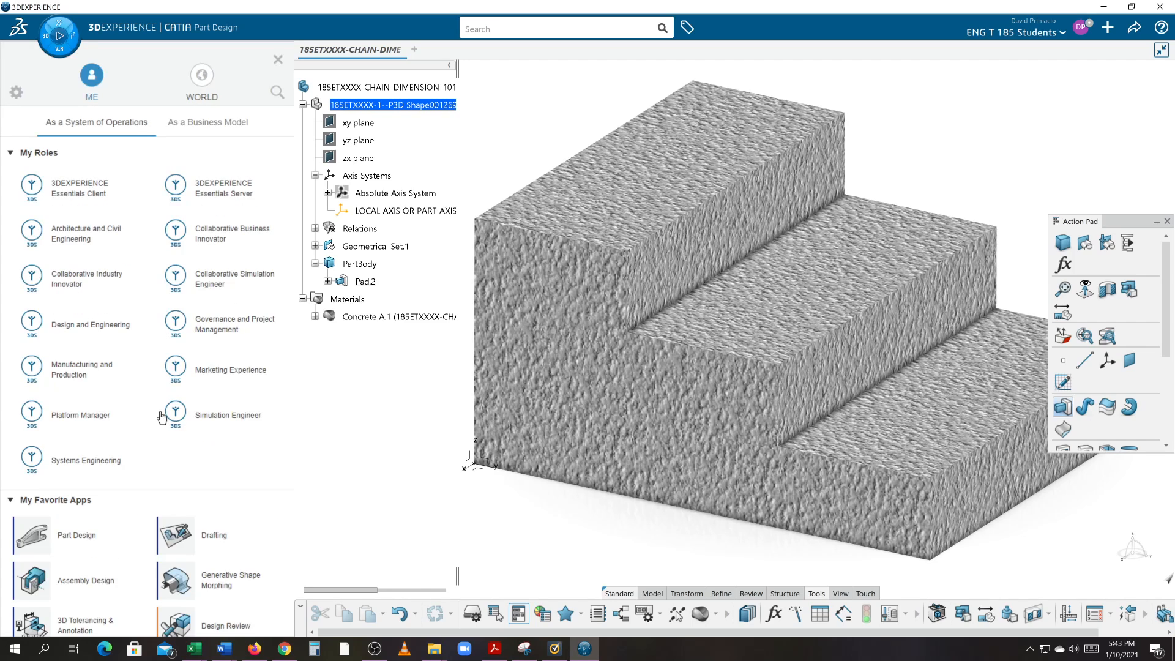
click(192, 542)
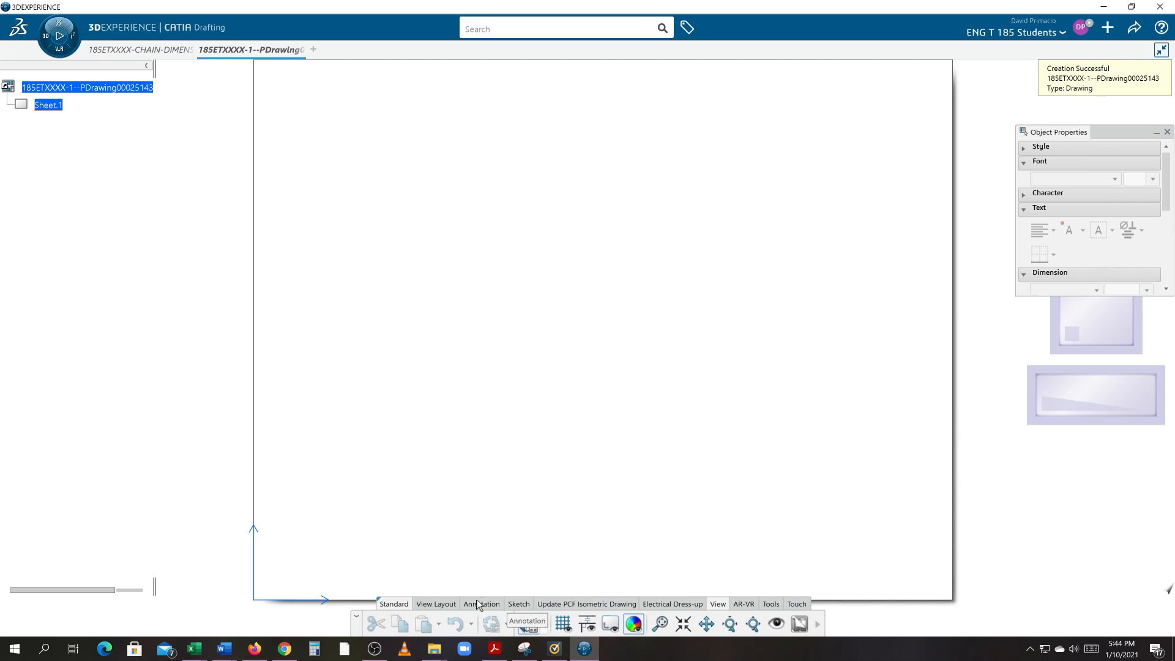
click(437, 603)
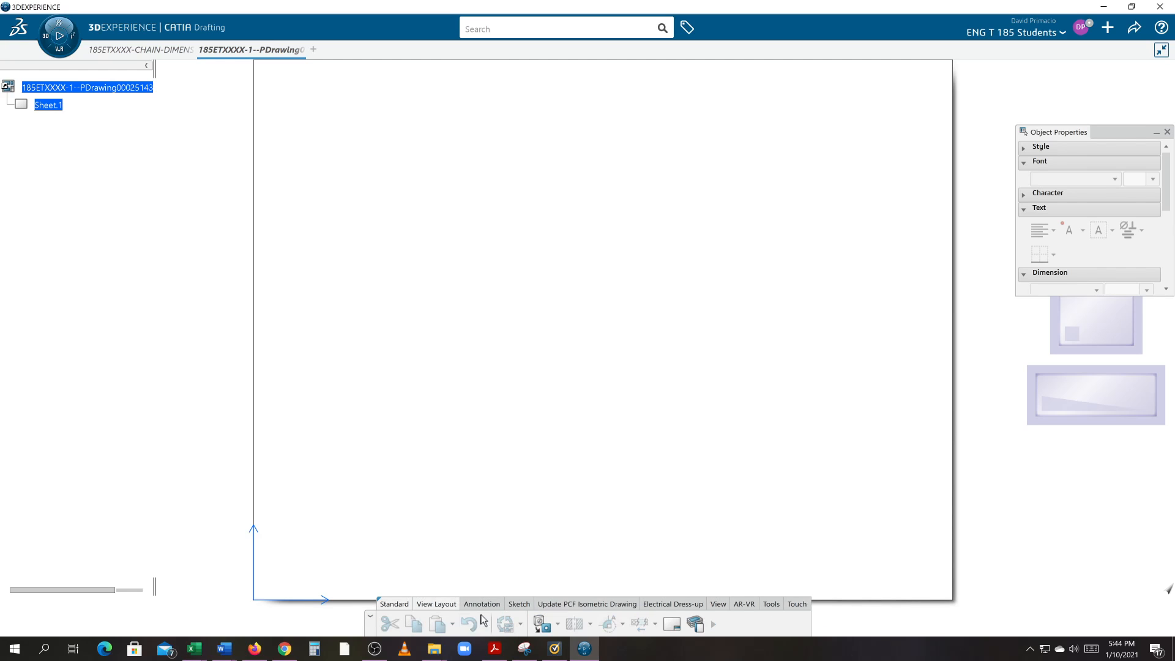
click(671, 624)
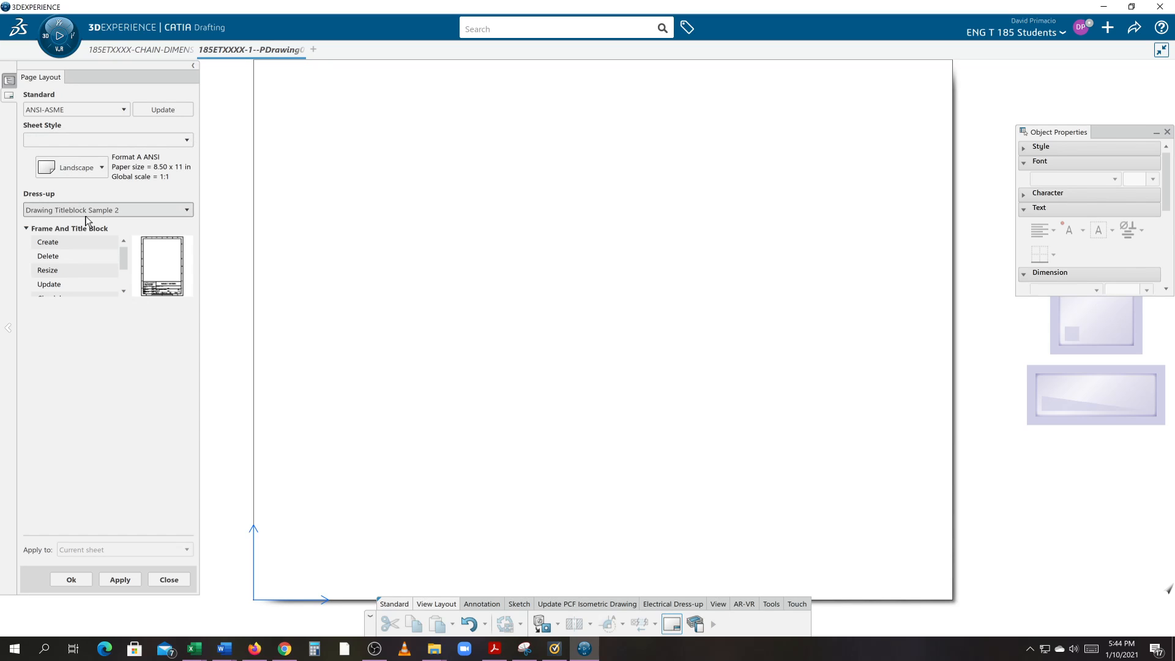
Set the sheet style to C ANSI and create the Drawing Titleblock Sample 2 frame and title block on the sheet.
click(83, 145)
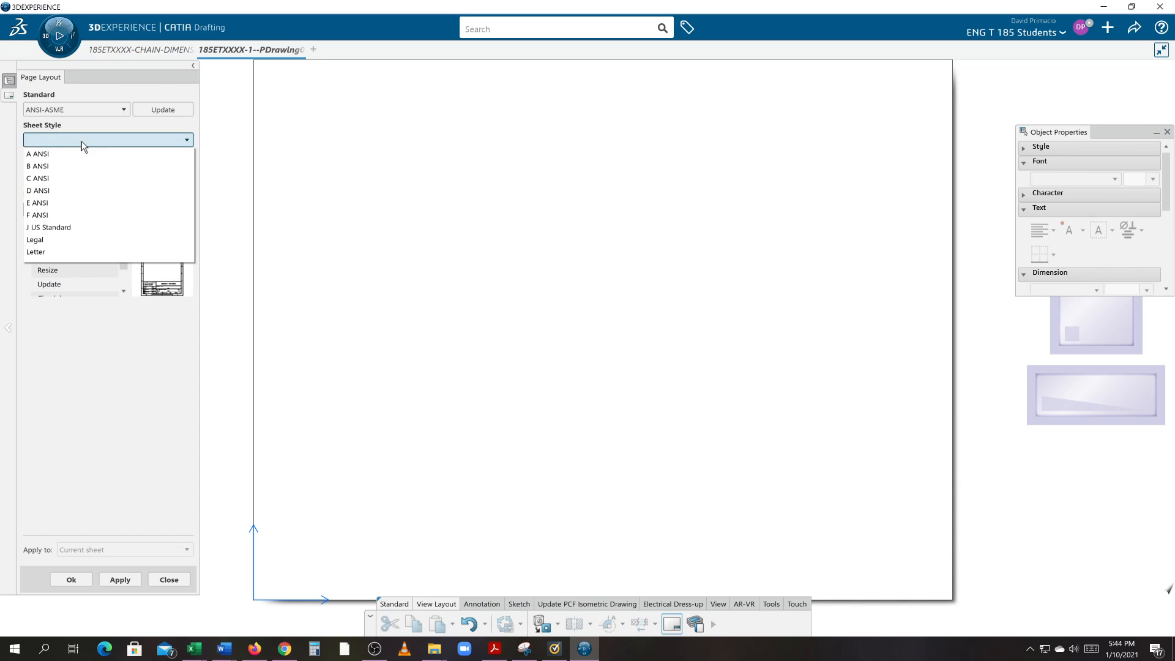
click(71, 178)
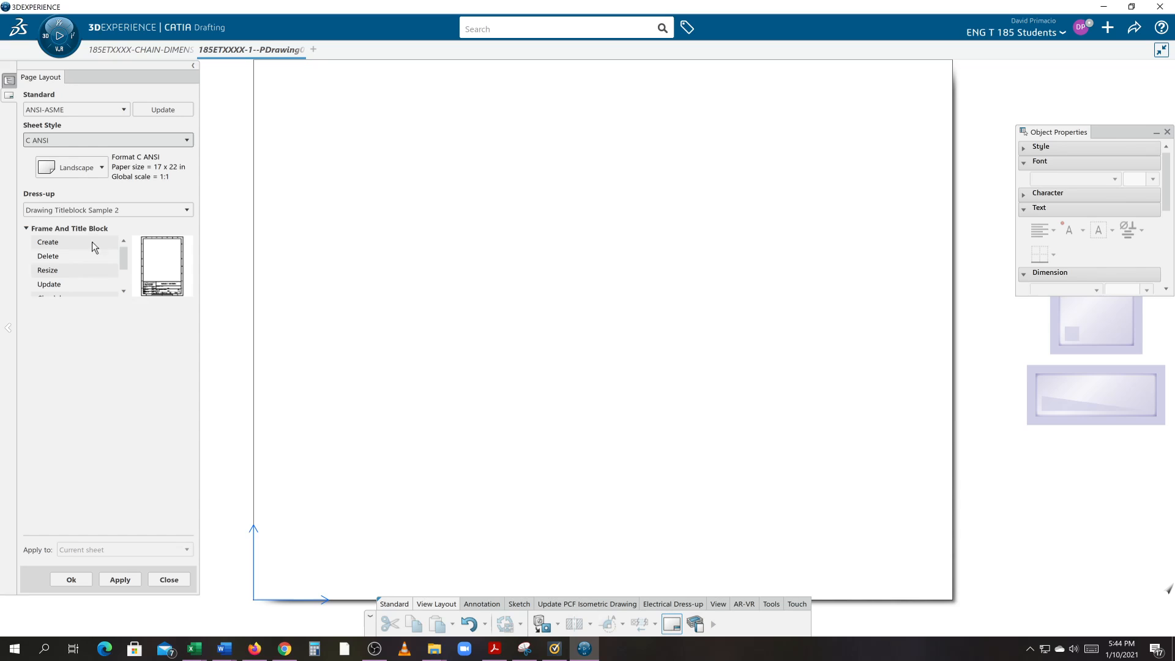
click(45, 247)
click(136, 579)
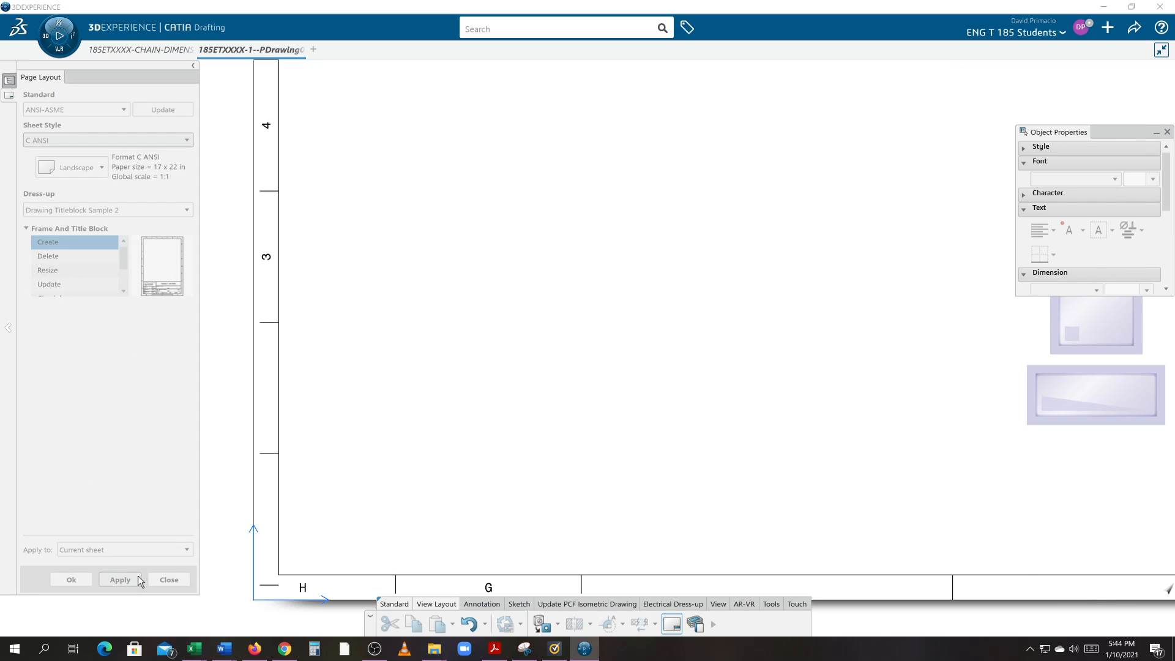
Add a revision block to the title block with the reviewer's initials and the description INITIAL DRAWING.
scroll(97, 285, down, 1)
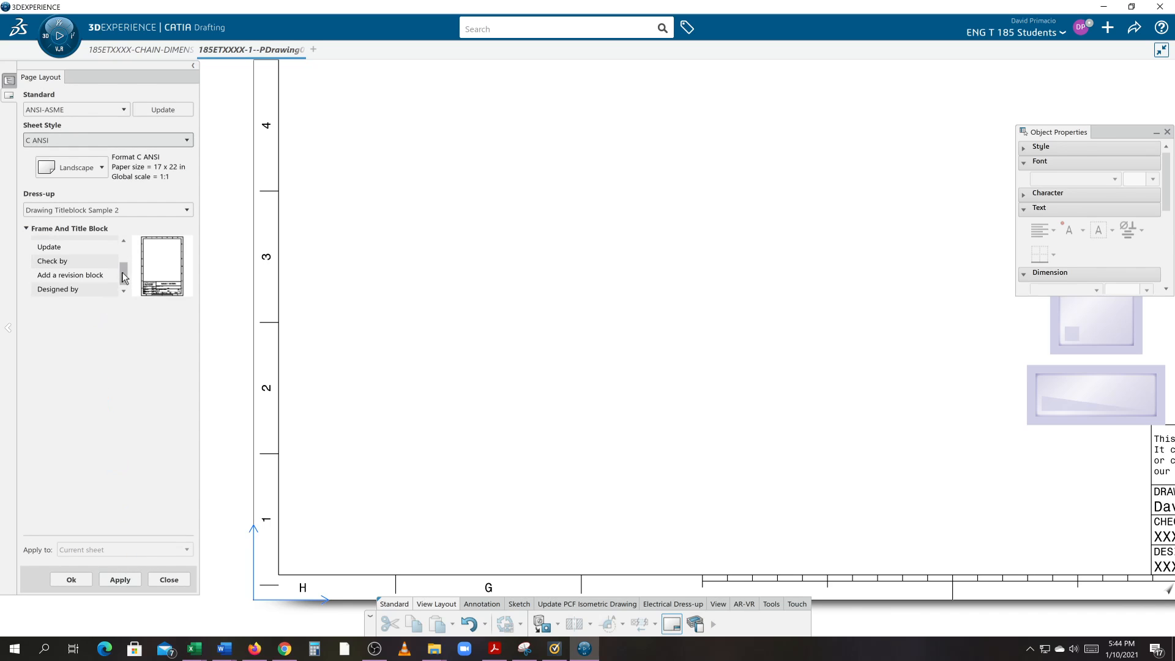
click(82, 277)
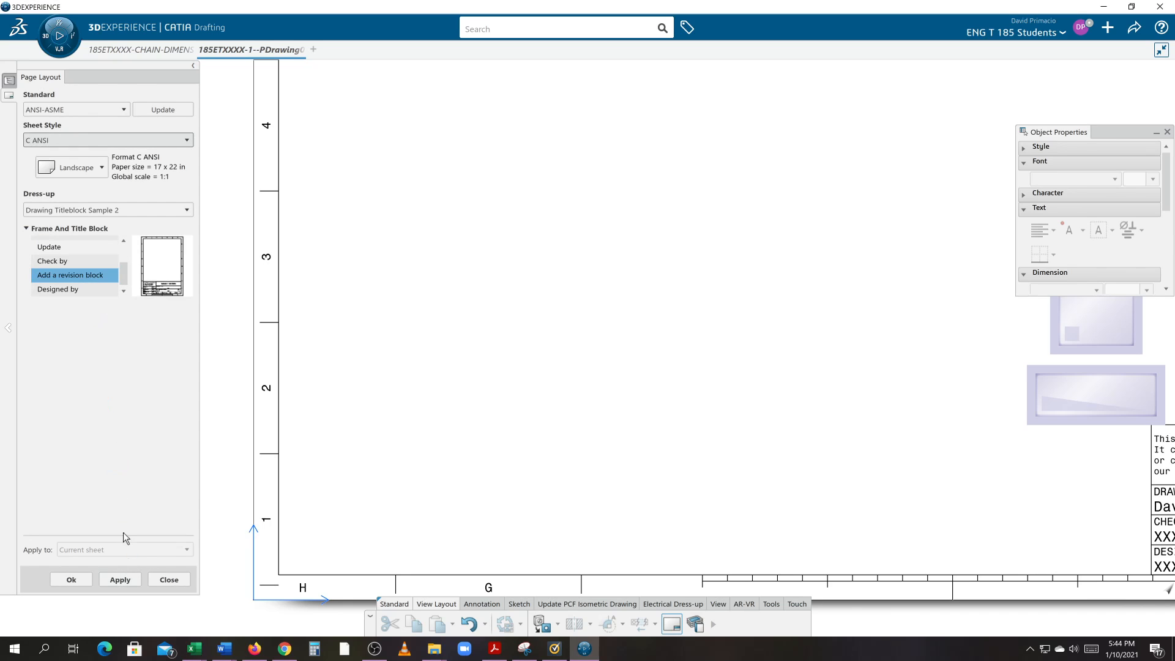
click(119, 581)
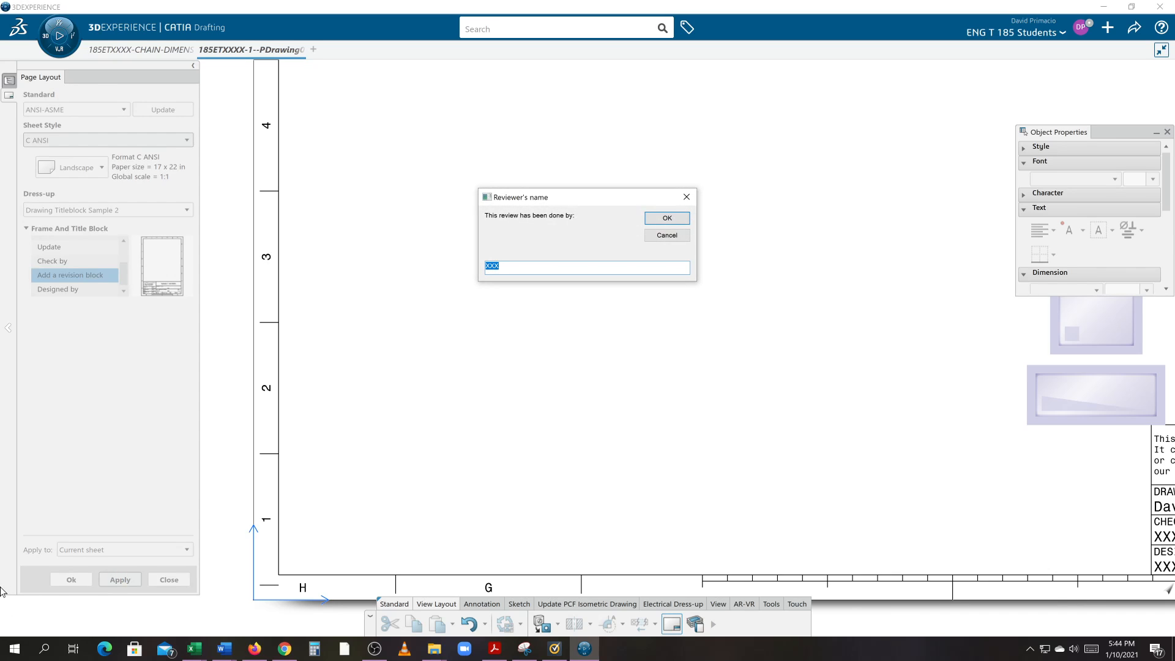
text(dkp)
key(Caps_Lock)
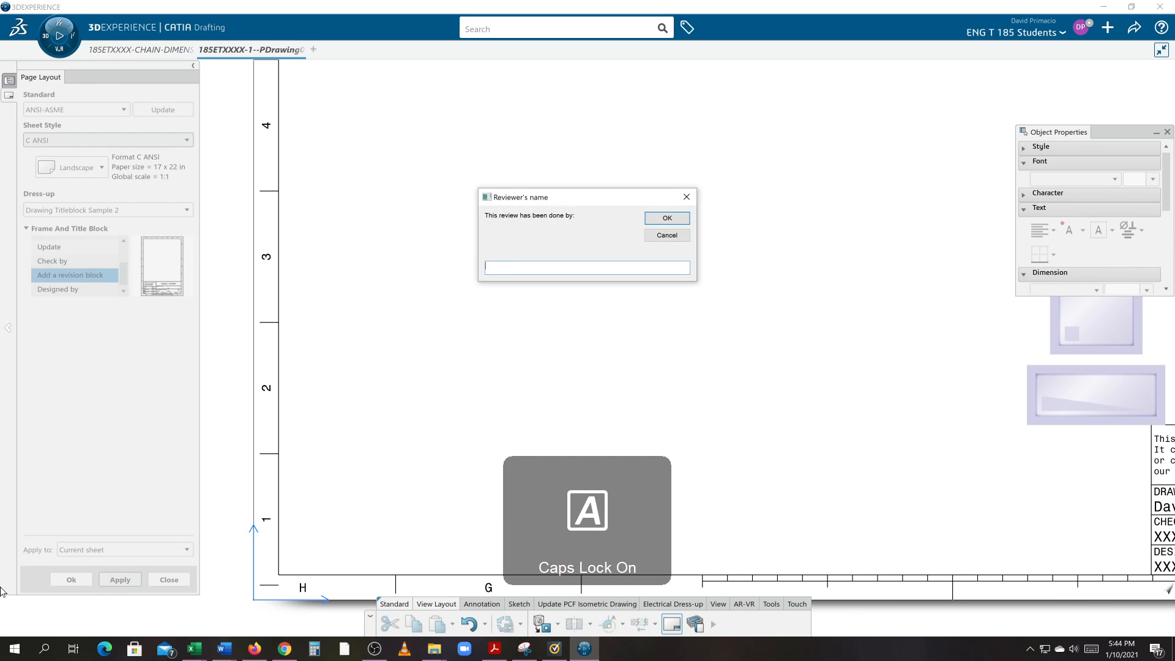
text(DKP)
key(Return)
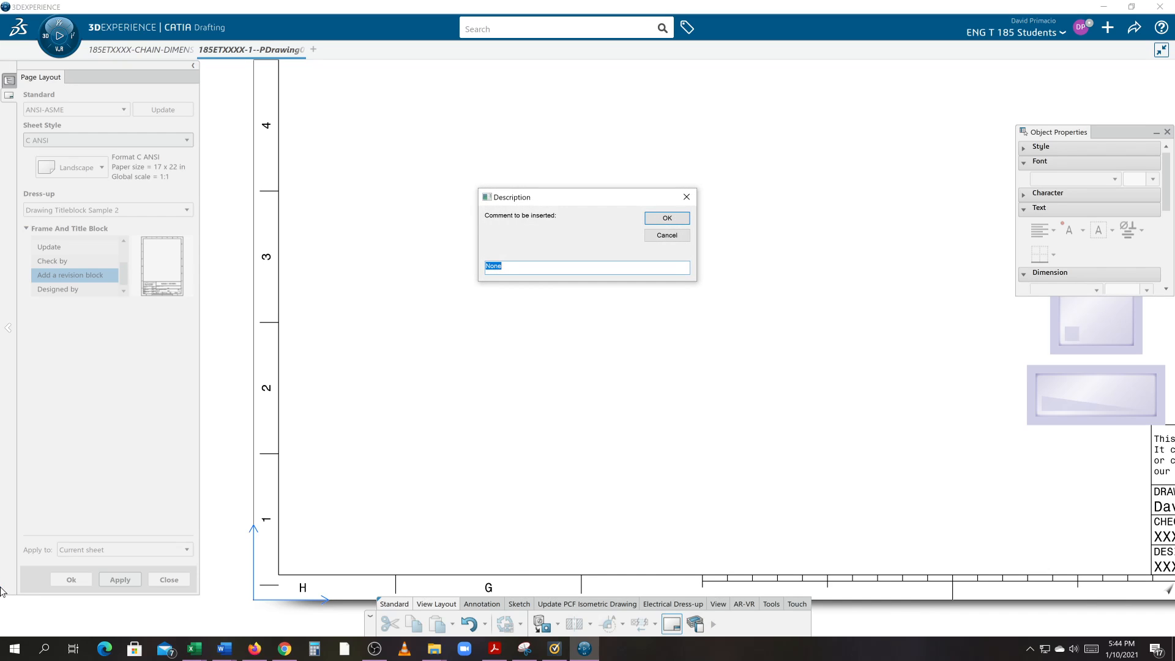
text(INITIAL DRAWING)
key(Return)
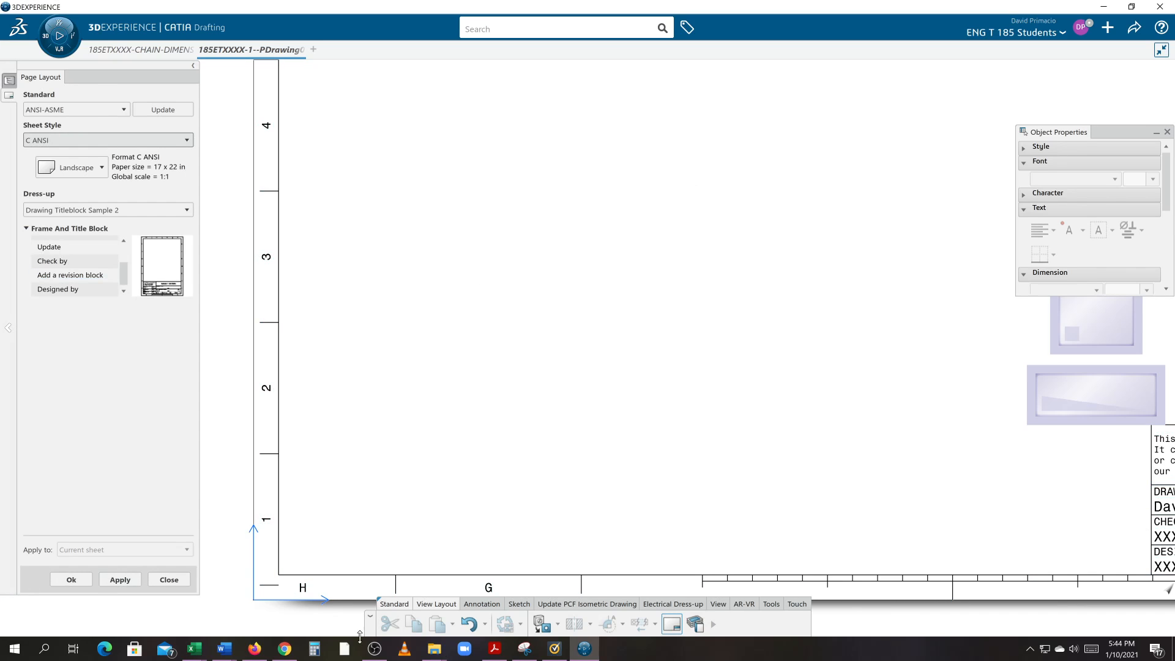
Create a front view of the stair-step part on the sheet, using its stepped face as the view plane.
scroll(583, 344, down, 8)
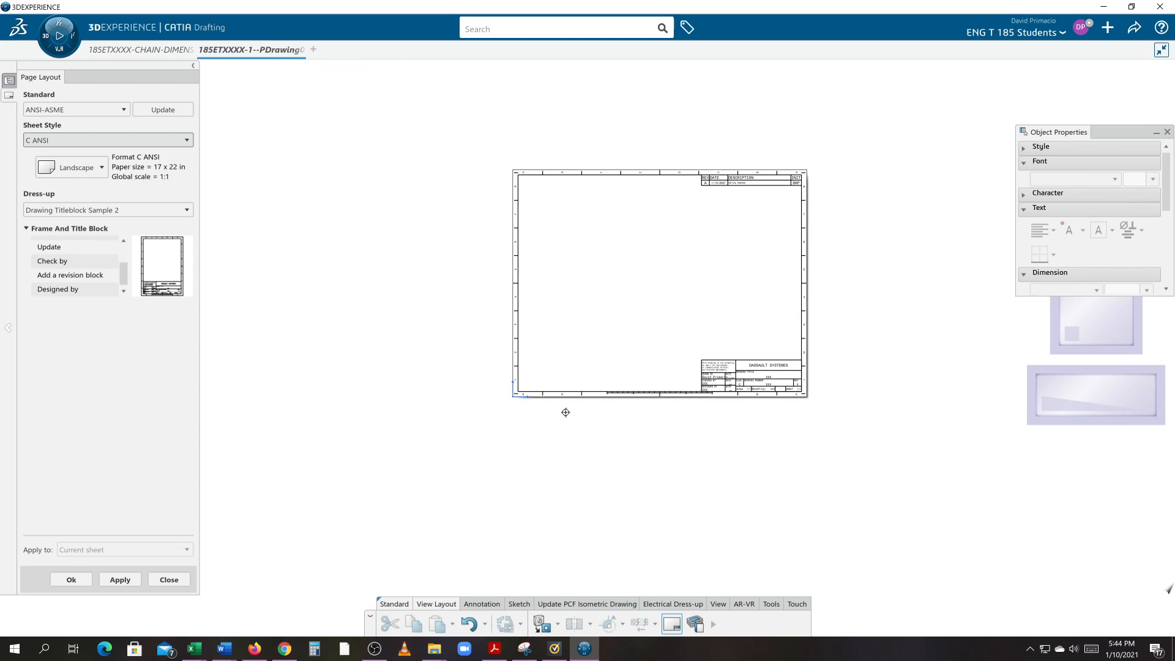
mouse_move(626, 349)
middle_down()
mouse_move(597, 433)
mouse_move(595, 354)
mouse_move(582, 345)
middle_up()
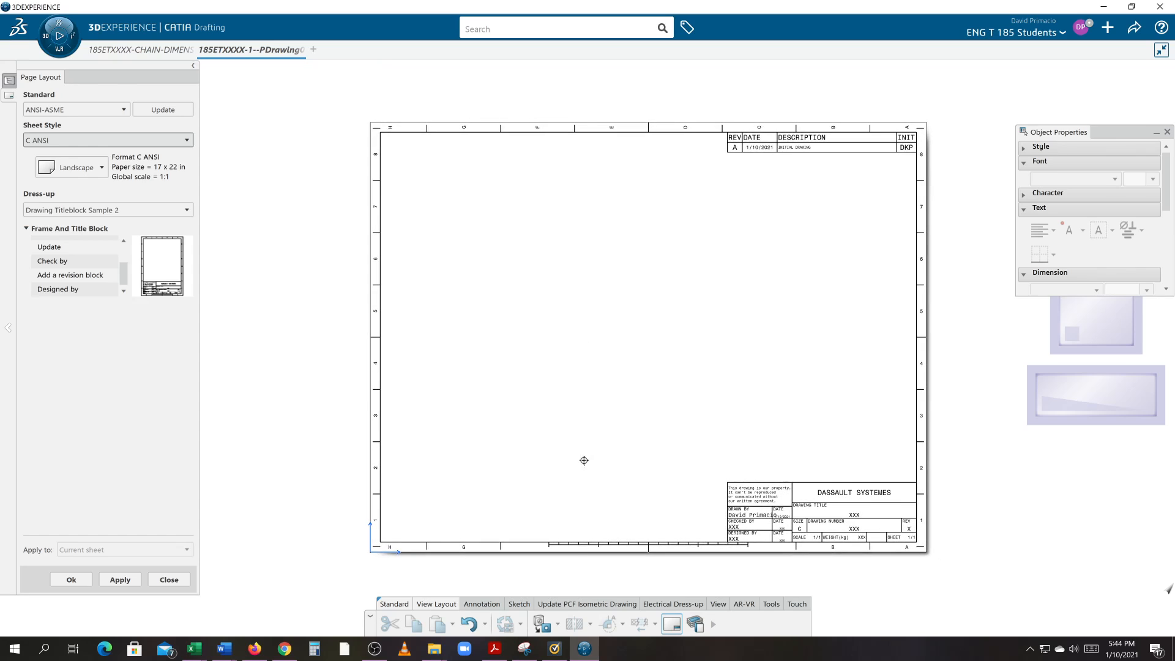
click(542, 630)
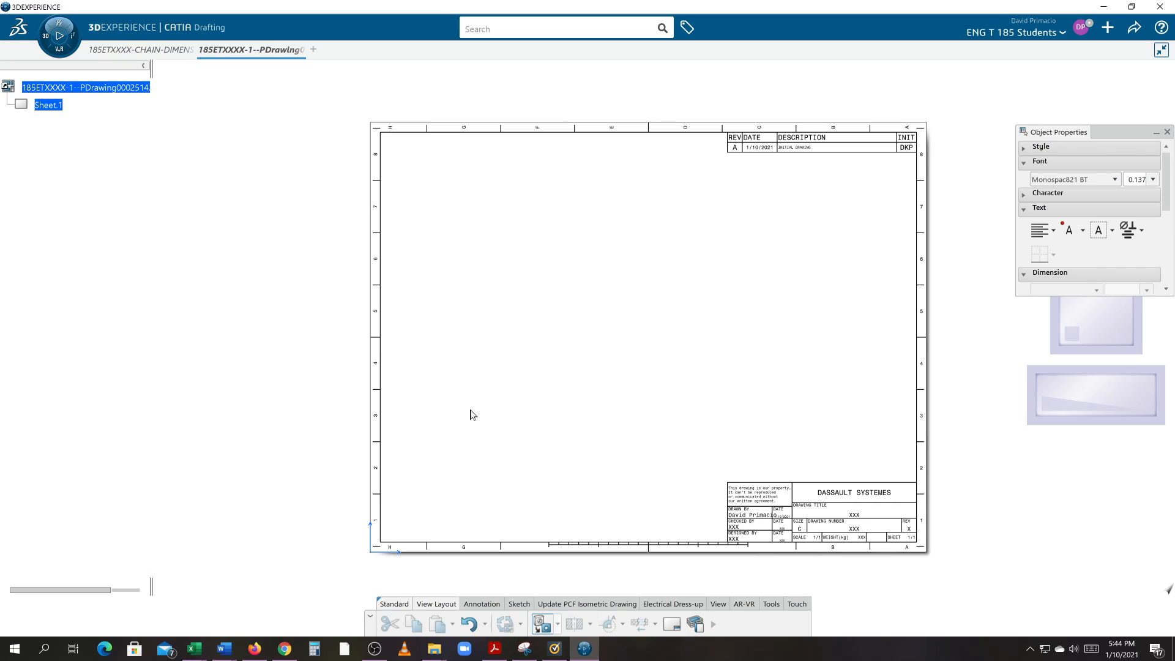
mouse_move(150, 53)
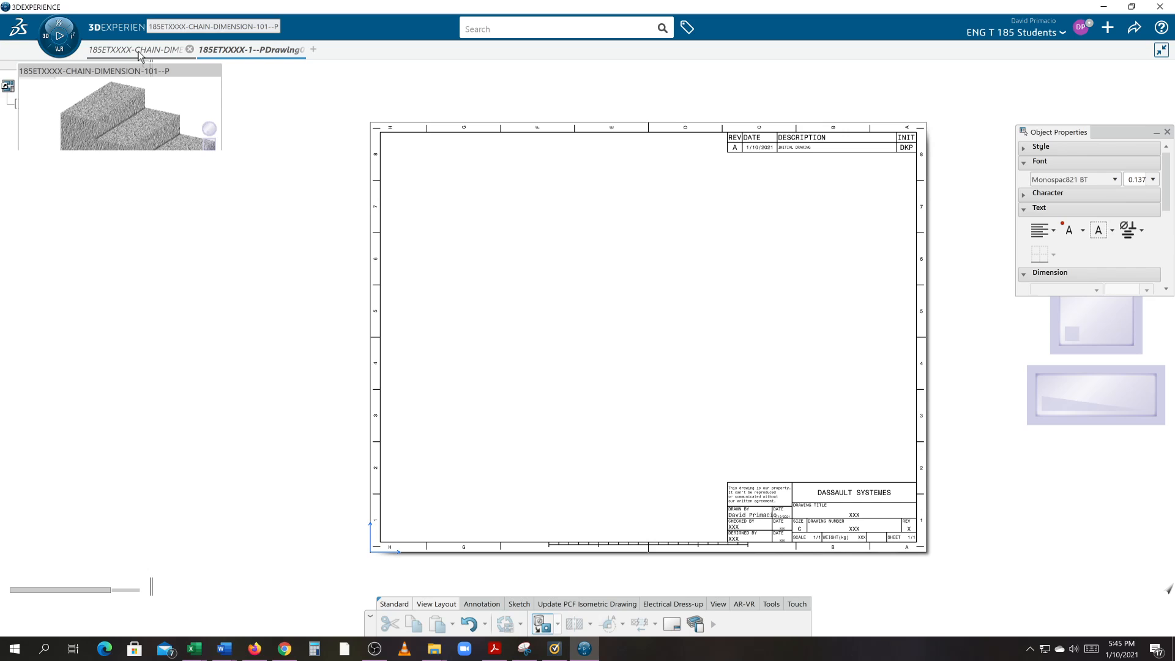
click(140, 54)
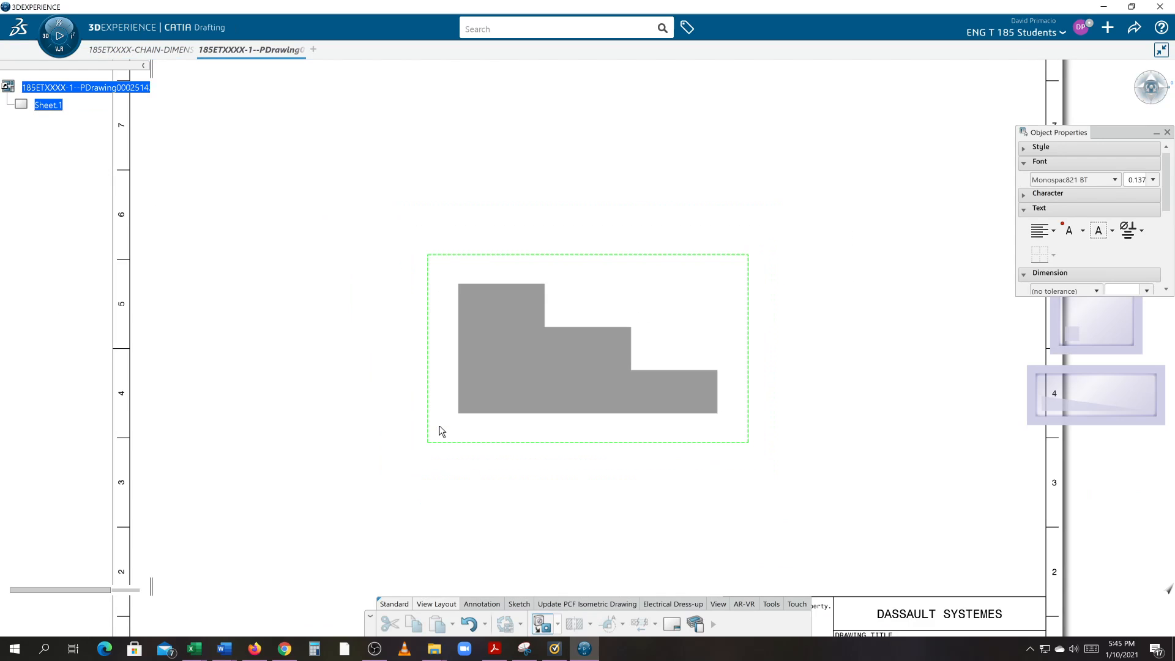
click(520, 356)
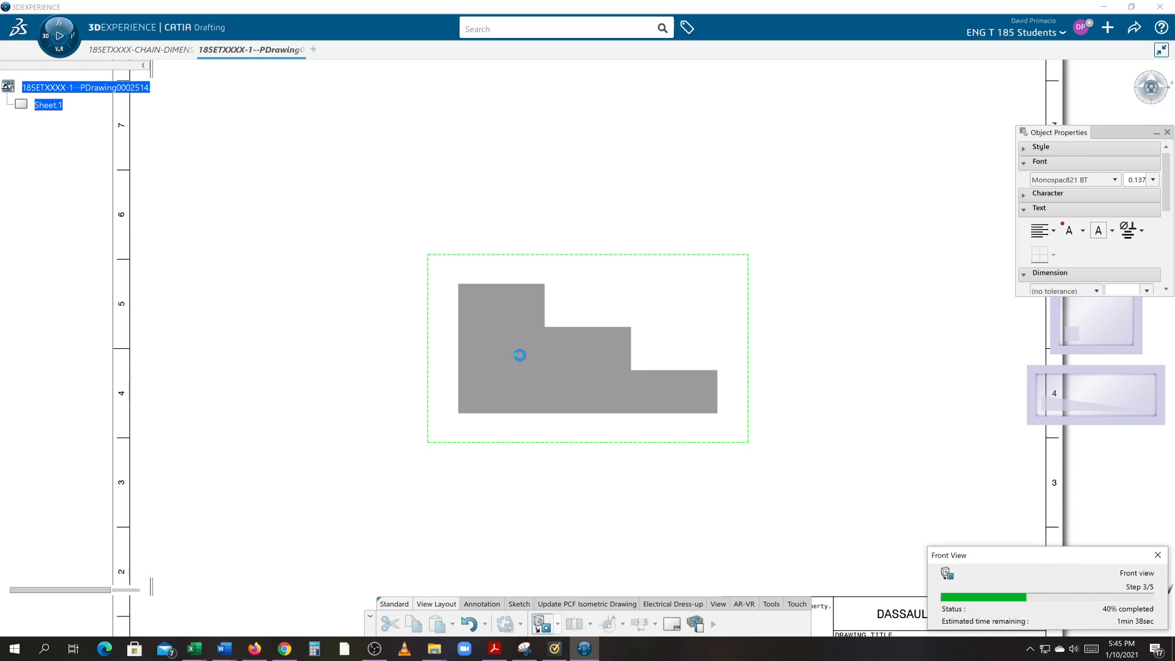
Move the front view toward the lower-left area of the drawing sheet.
middle_drag(629, 387, 700, 408)
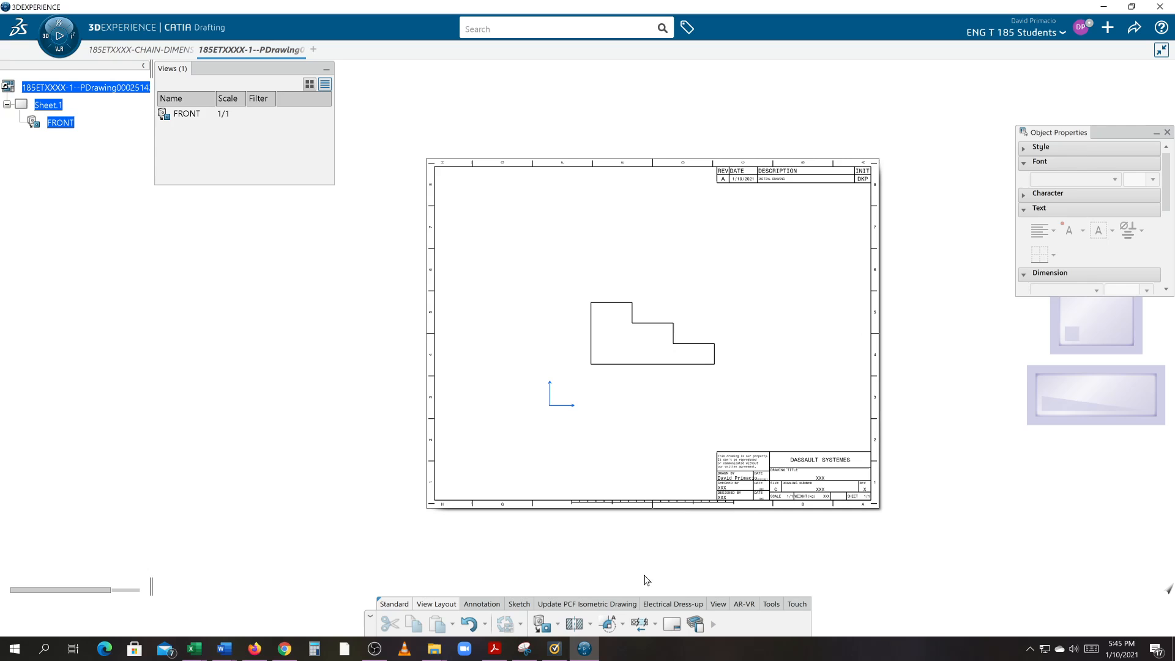
click(717, 604)
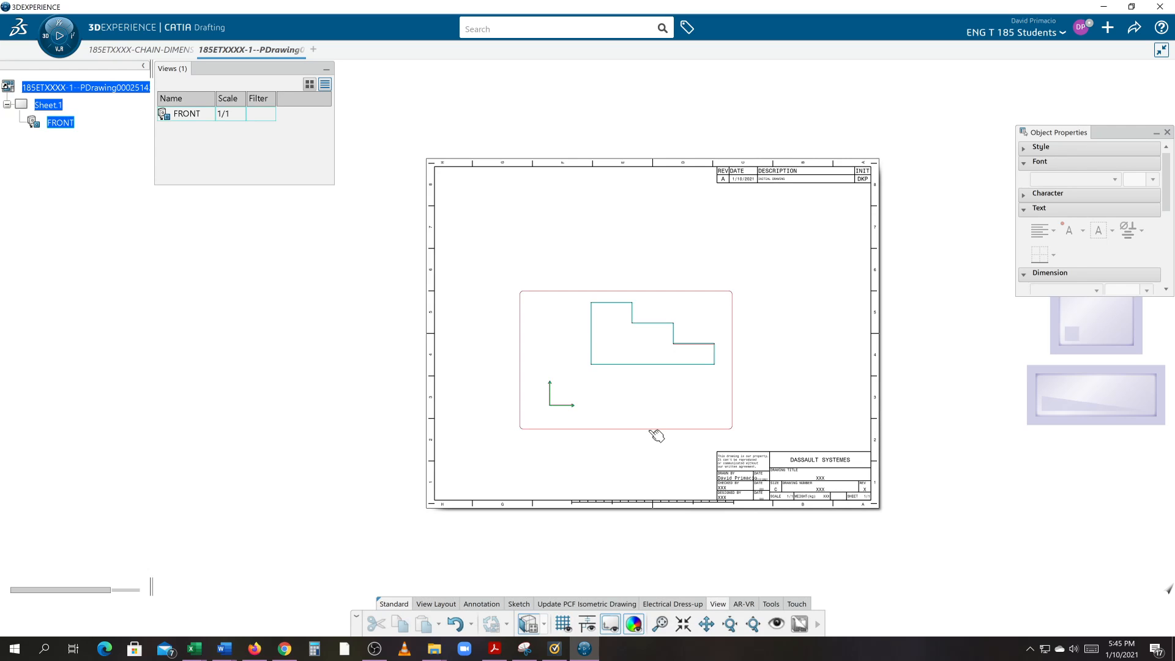
drag(656, 435, 578, 454)
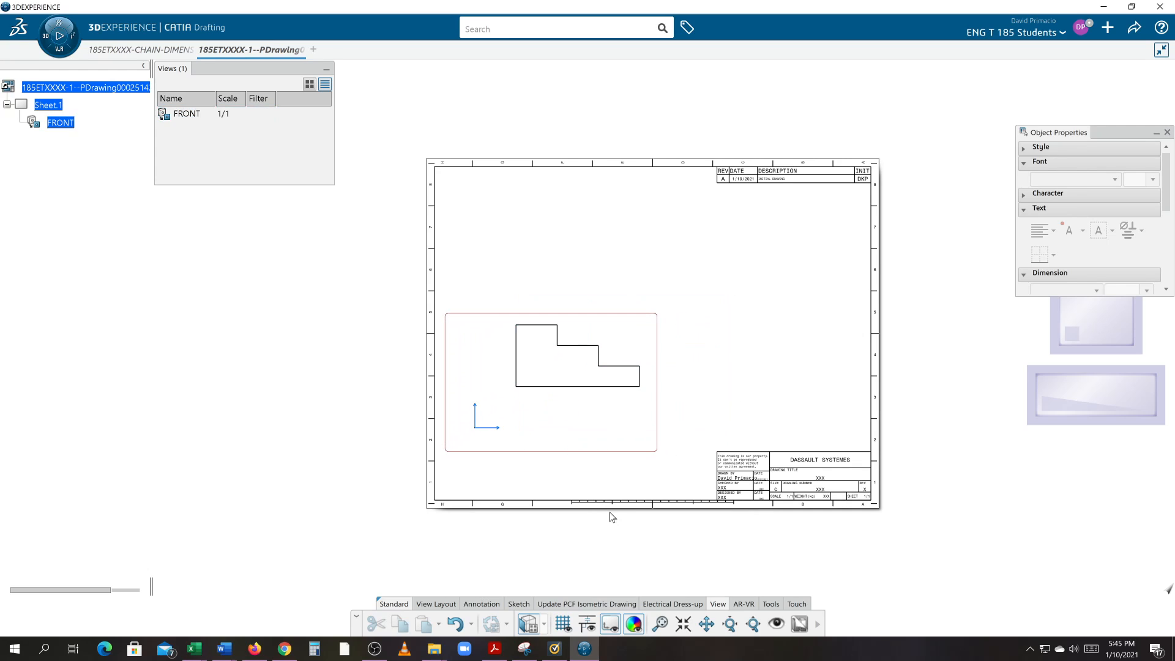
Begin a Chained Dimensions series on the front view with the tall left vertical edge as its first reference.
mouse_move(616, 497)
middle_down()
mouse_move(669, 478)
mouse_move(672, 462)
mouse_move(667, 441)
mouse_move(589, 509)
mouse_move(625, 417)
middle_up()
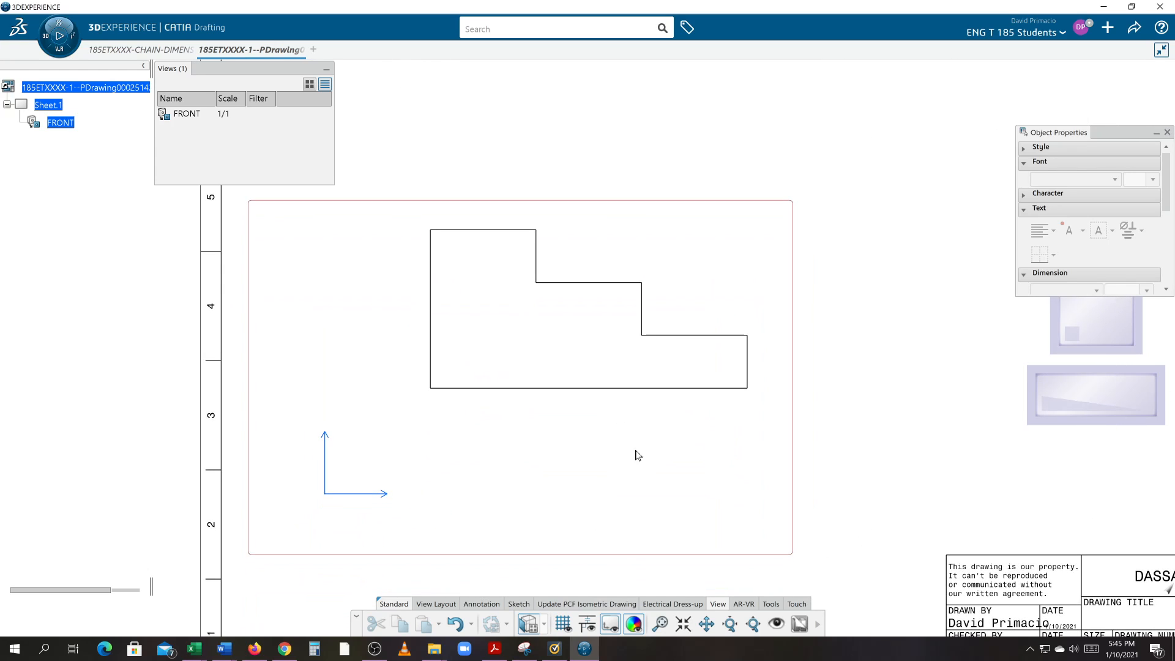
mouse_move(623, 553)
middle_down()
mouse_move(642, 538)
mouse_move(664, 553)
mouse_move(665, 541)
mouse_move(656, 570)
middle_up()
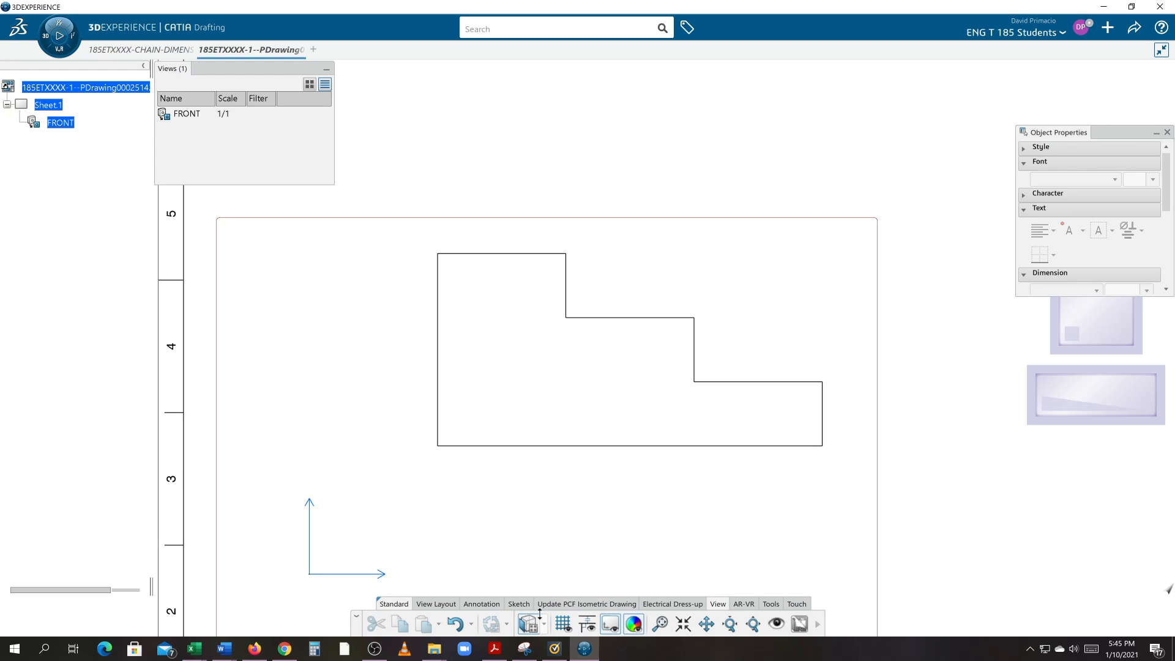
click(483, 605)
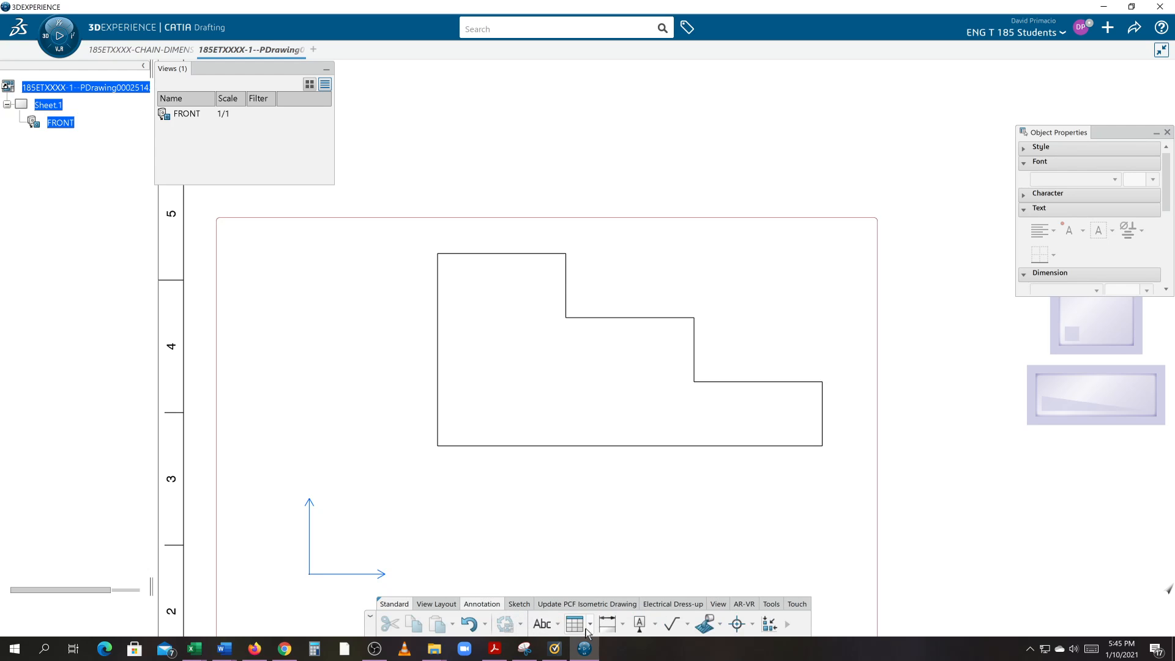
click(536, 626)
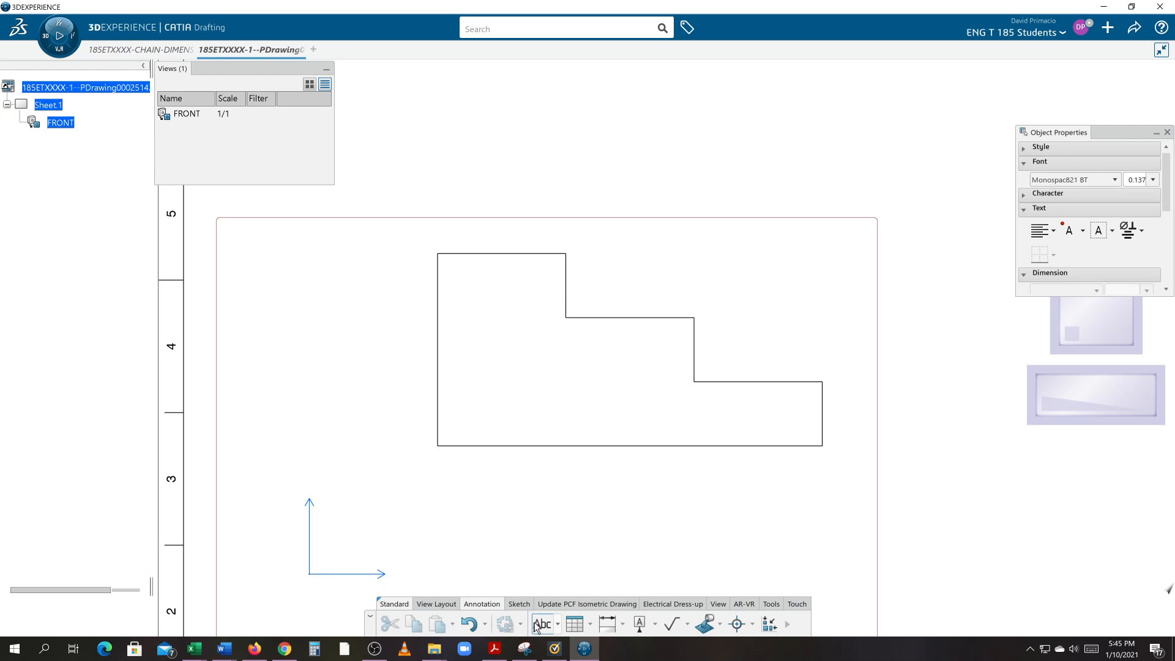
click(621, 625)
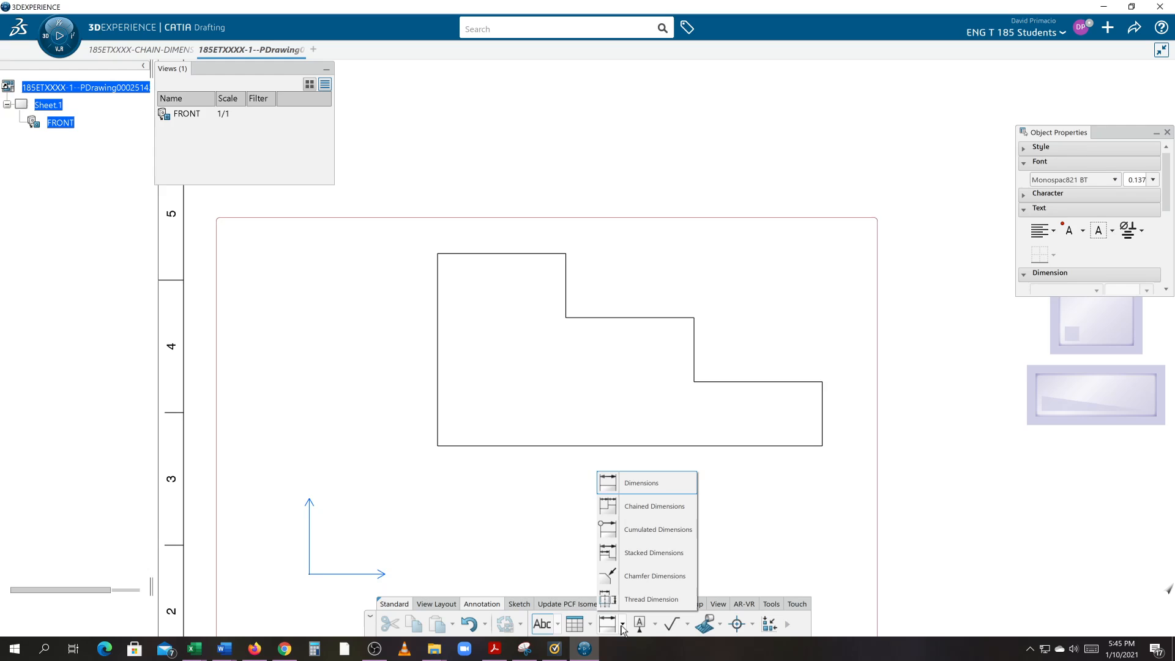
click(651, 507)
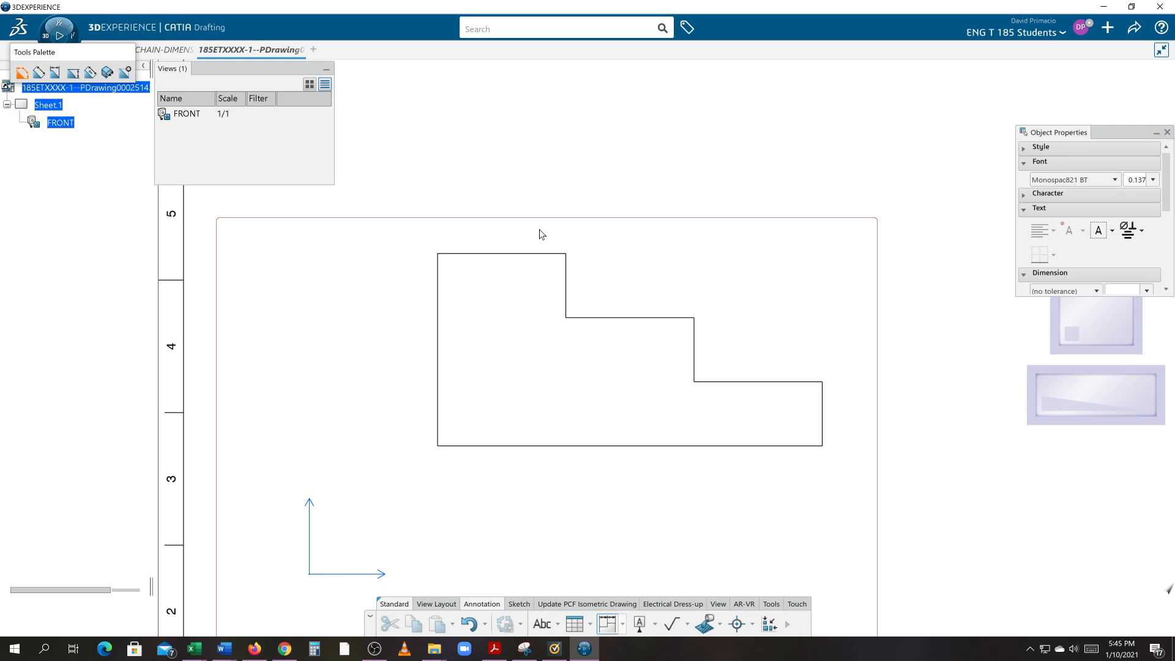
click(438, 289)
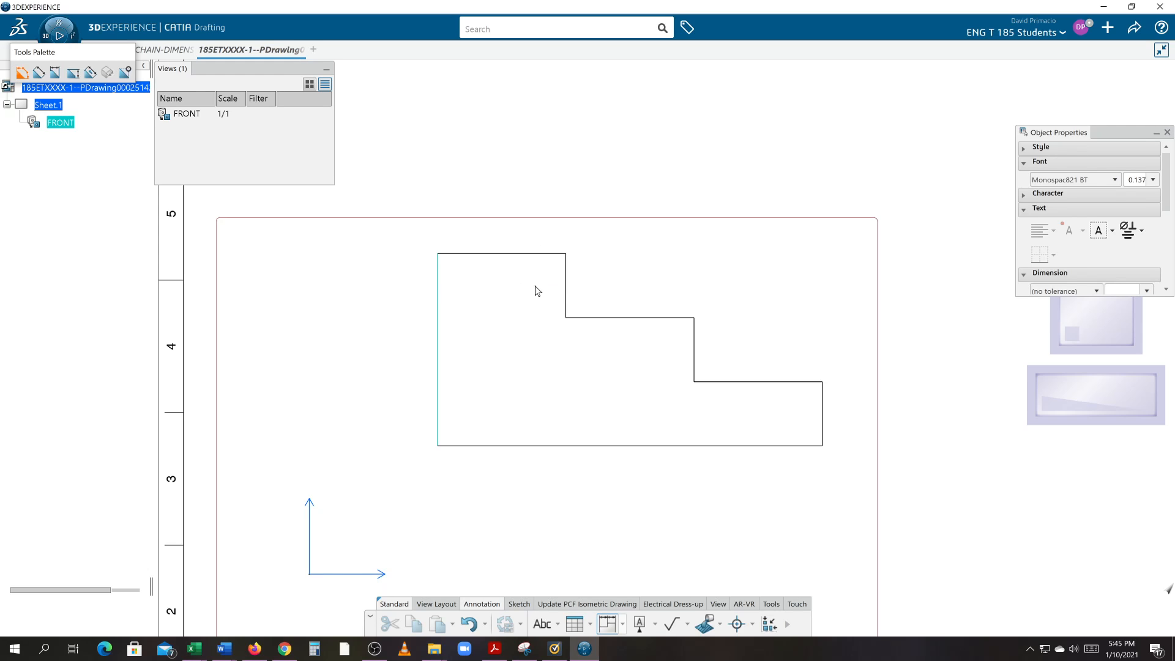
click(567, 292)
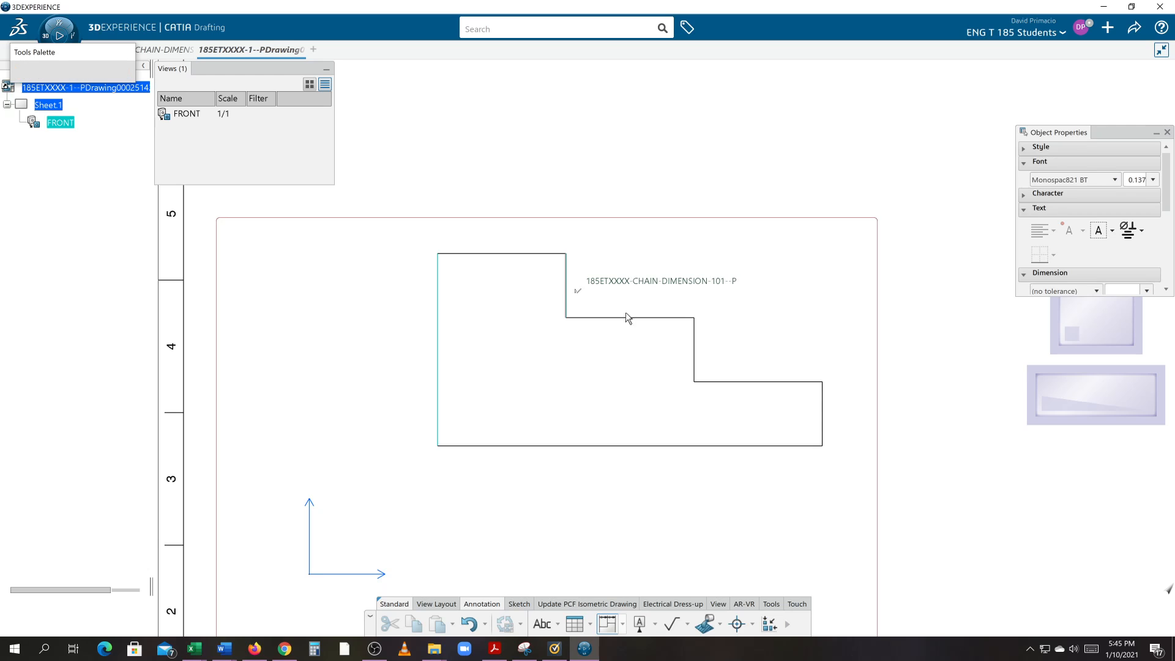
click(696, 353)
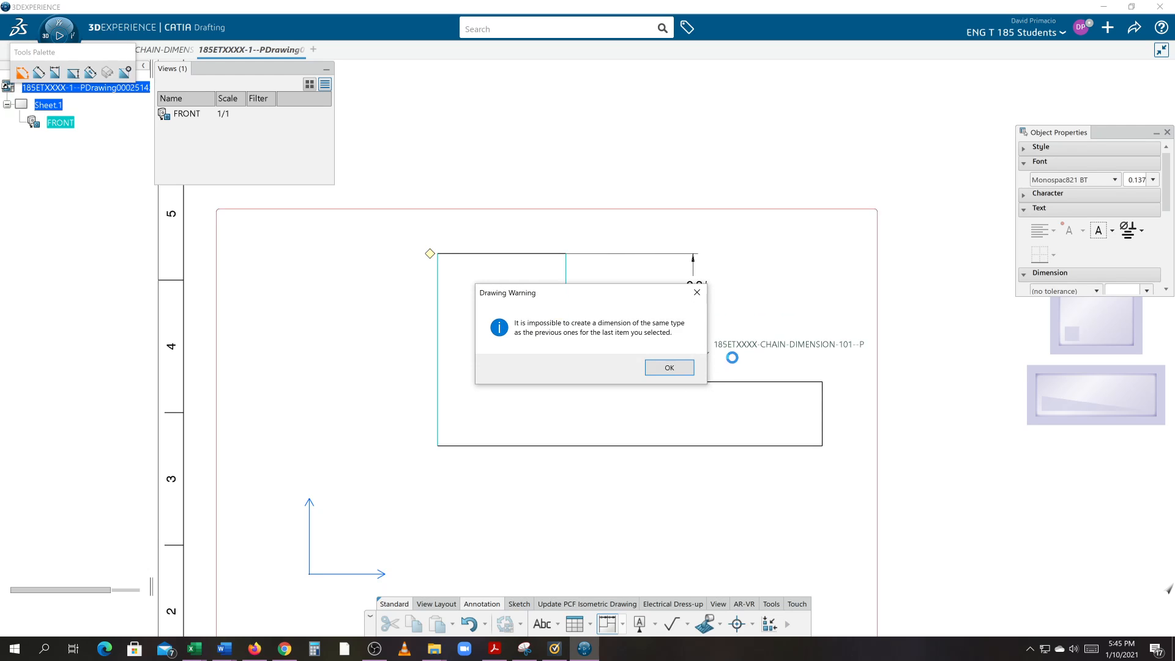
click(674, 367)
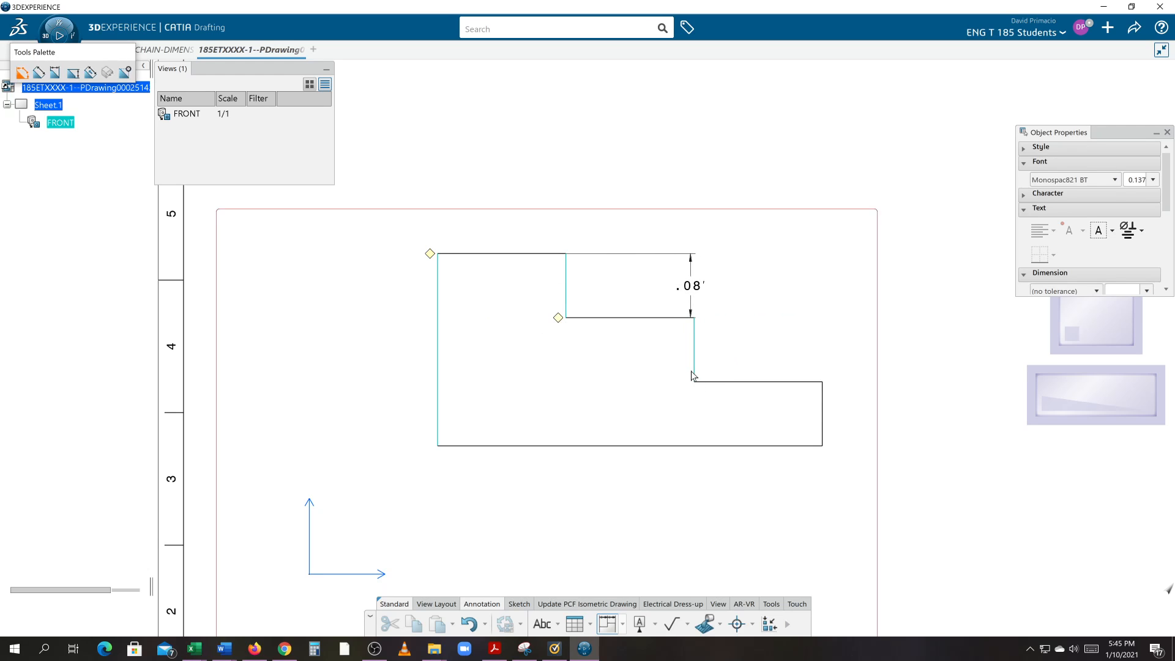
click(590, 389)
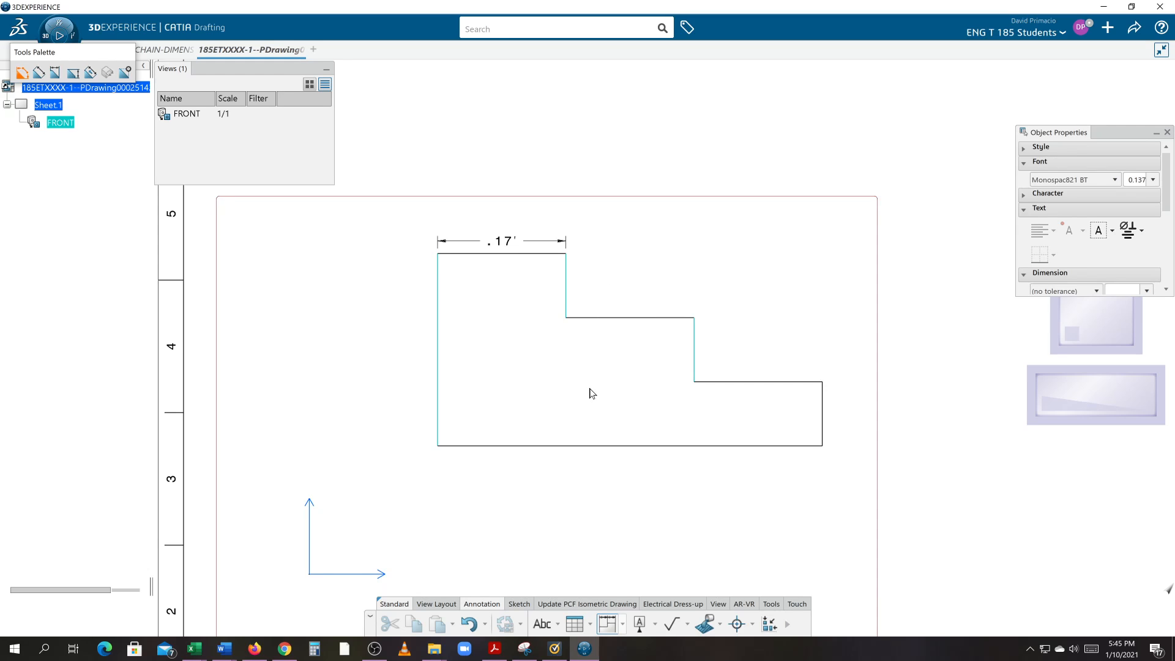
key(ctrl+z)
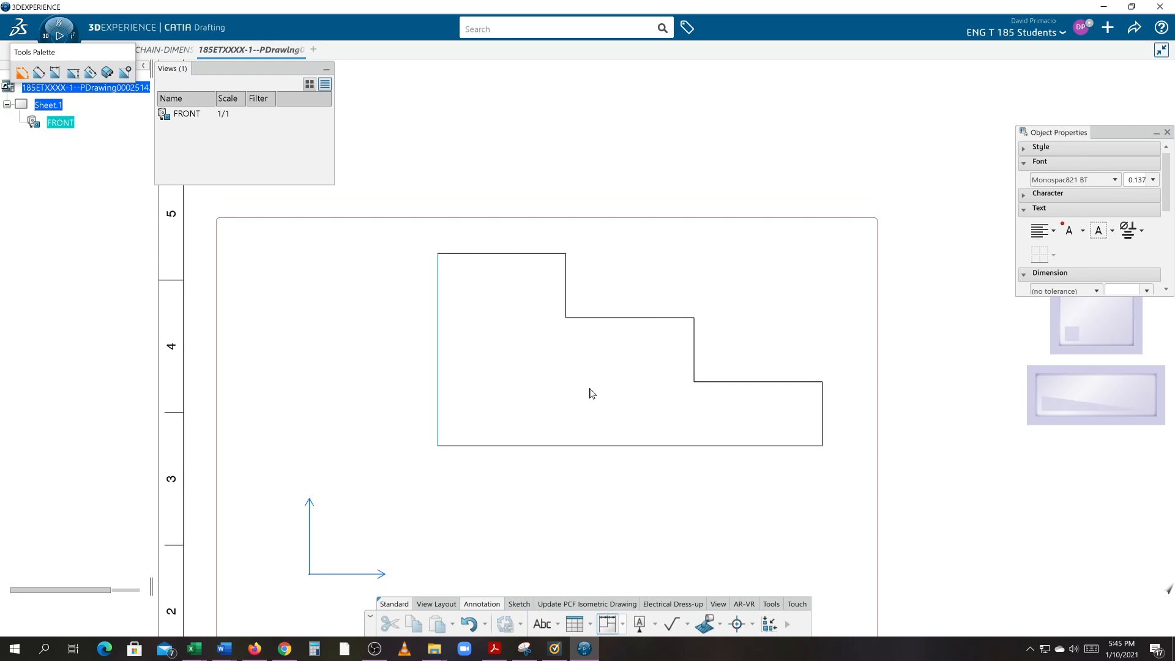
Chain horizontal dimensions from the tall left edge across the three step edges and place them above the front view.
click(826, 418)
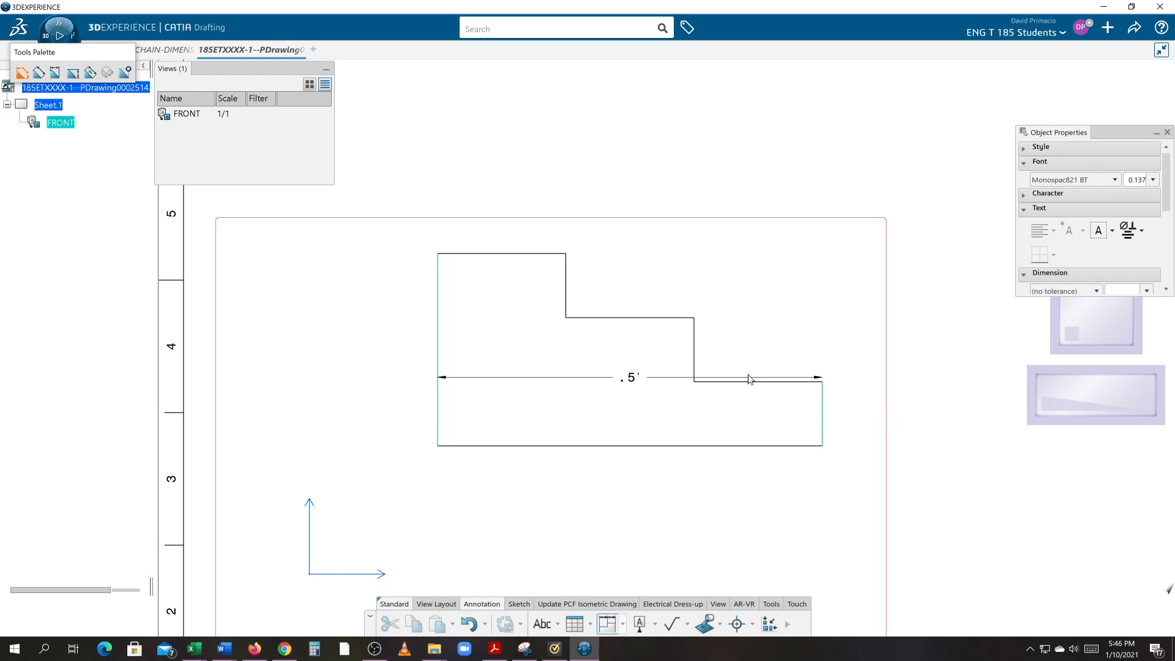
click(698, 358)
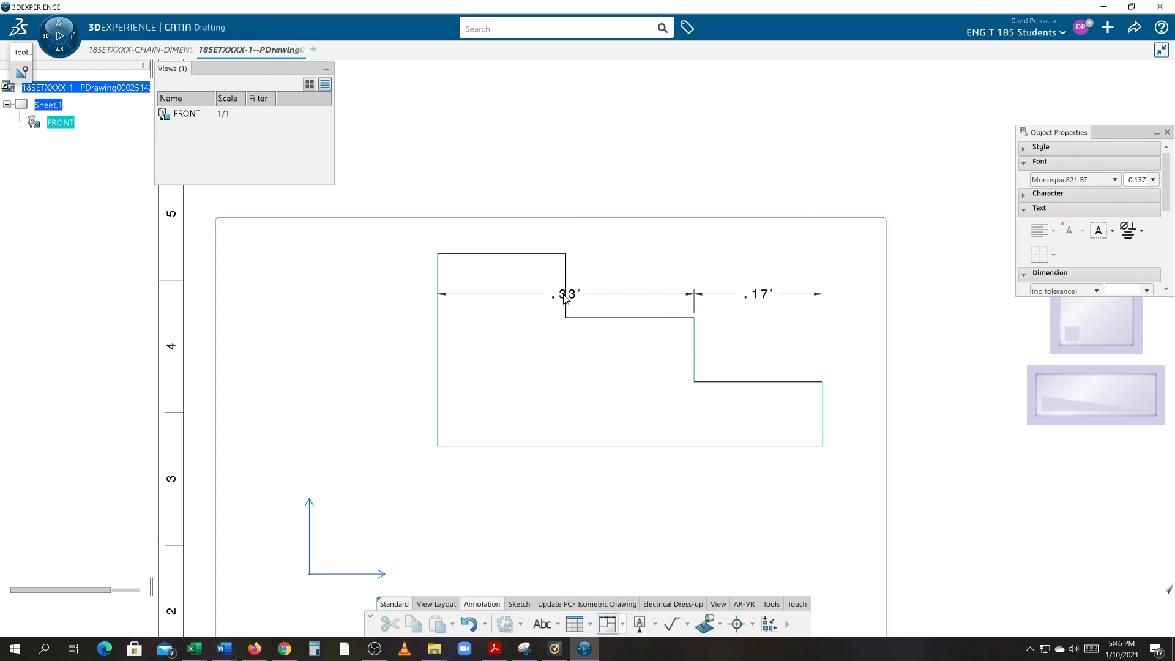
click(564, 298)
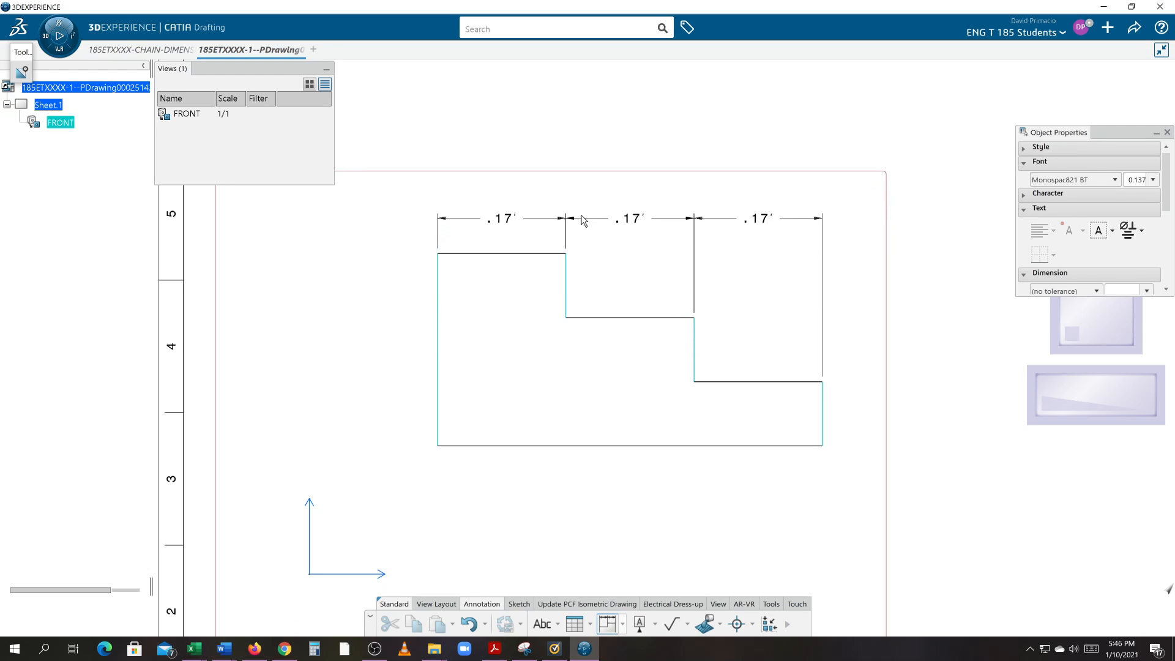
click(578, 210)
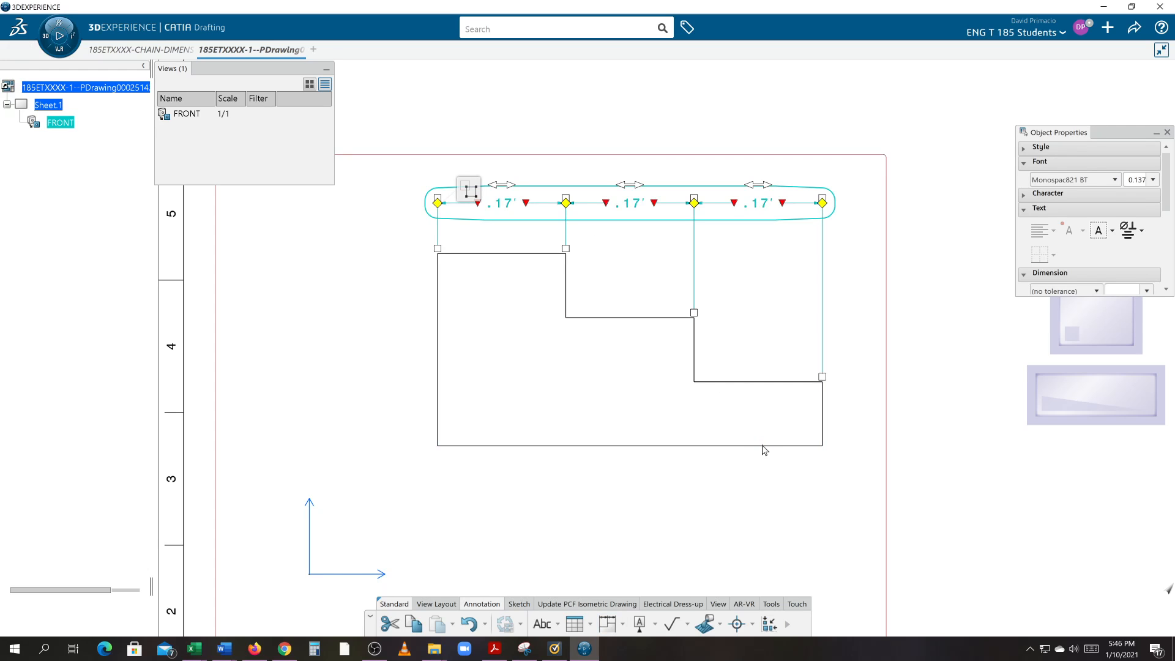
click(696, 553)
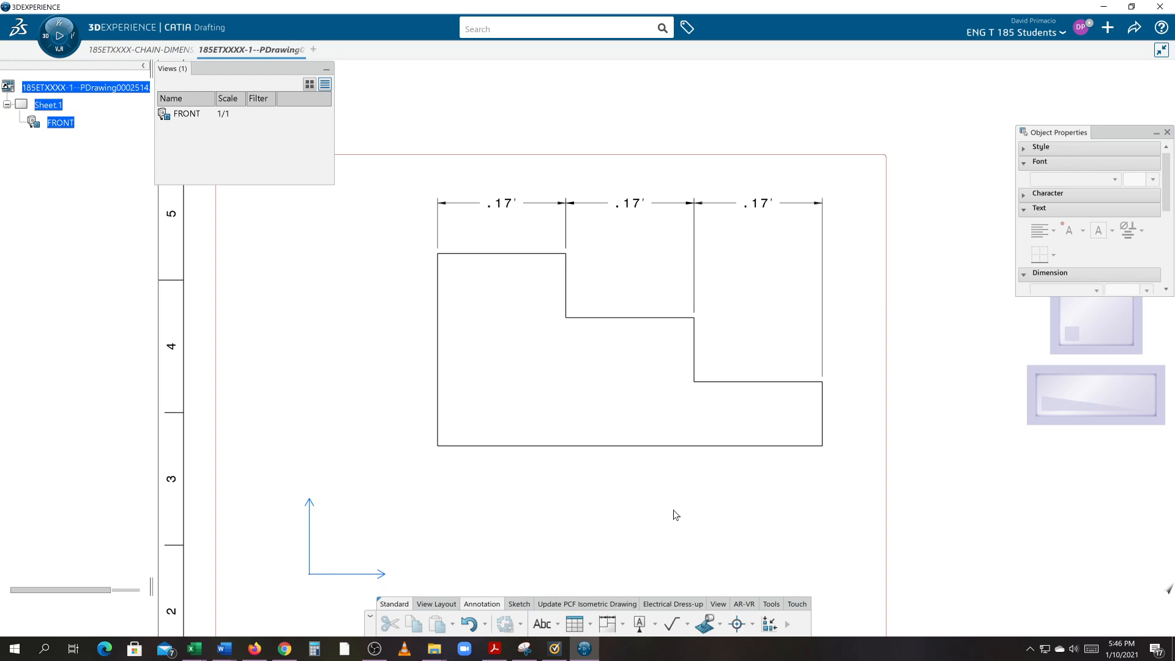
Examine the graphic properties and the available object commands for the front view's bottom edge.
right_click(669, 448)
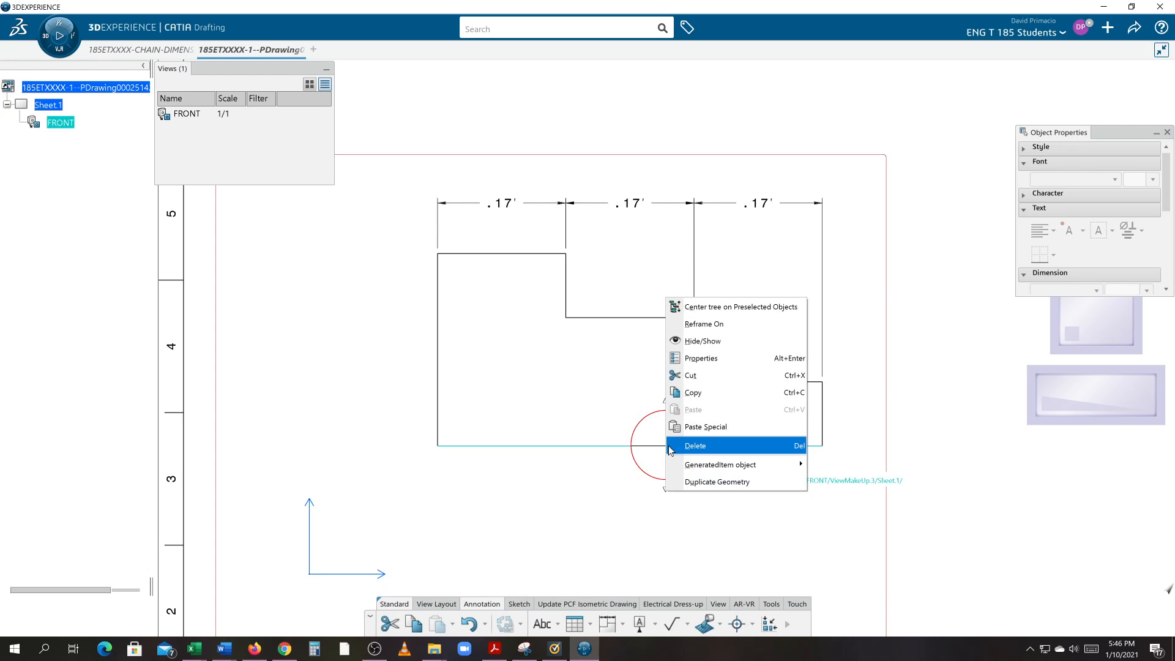
click(700, 360)
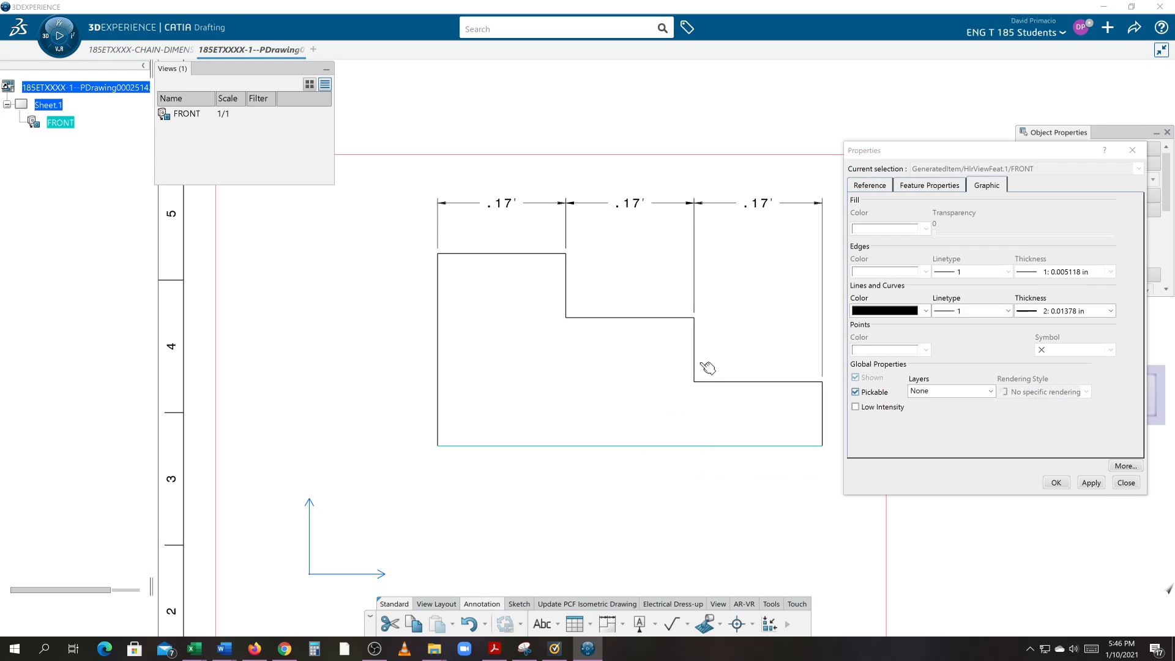
click(1124, 483)
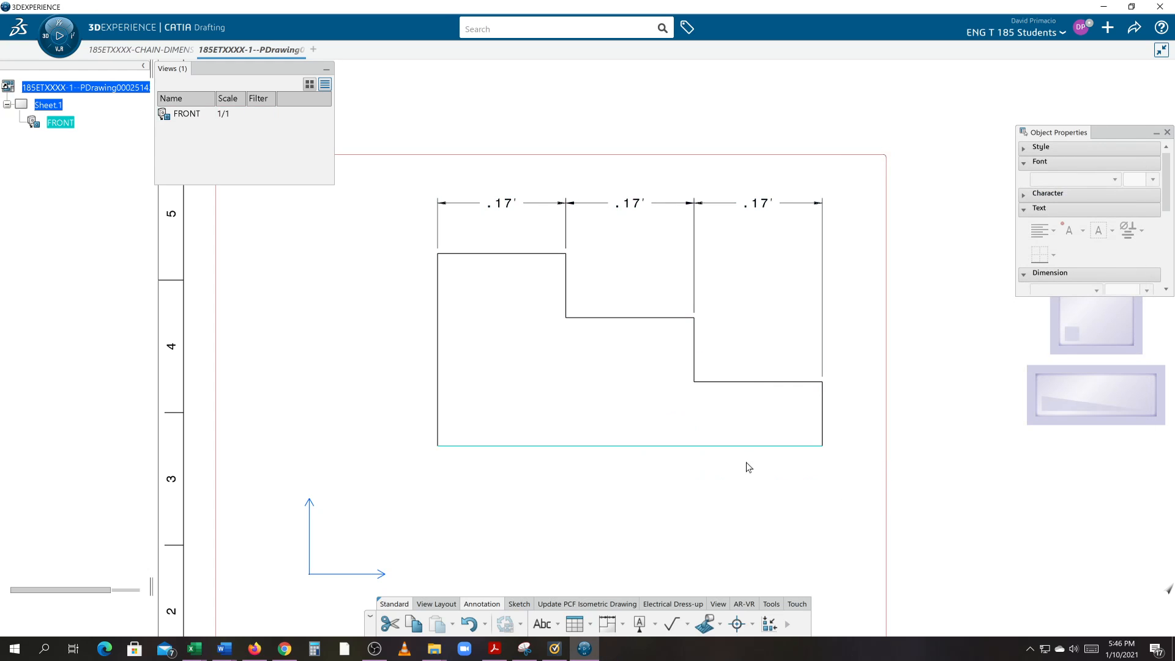
right_click(740, 451)
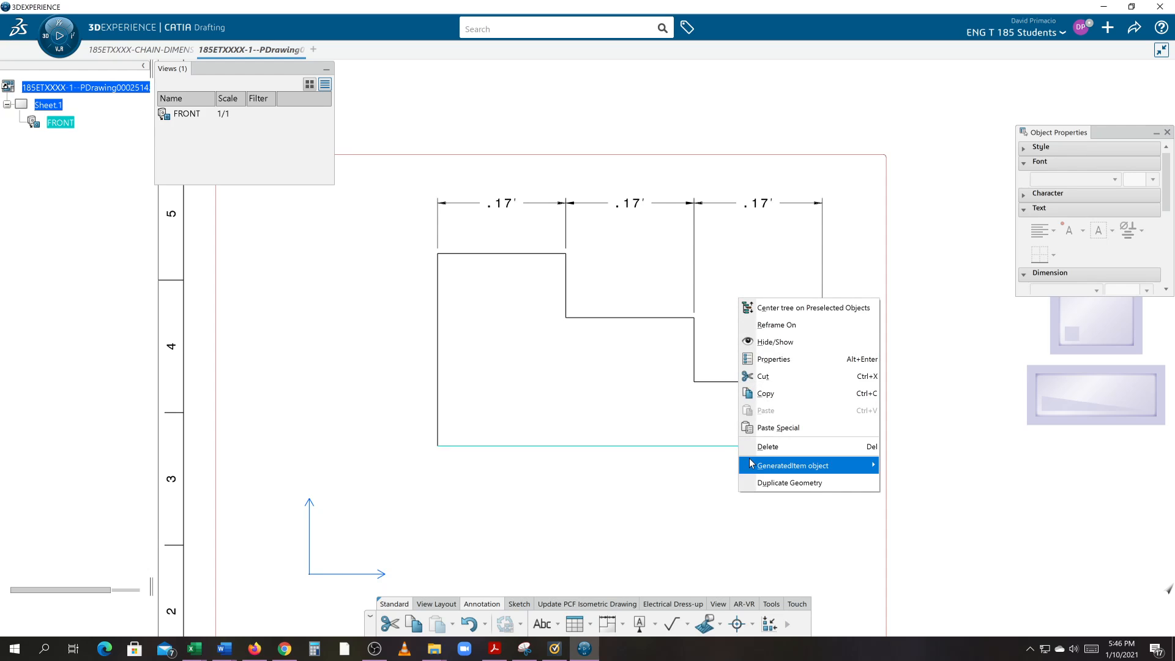
mouse_move(751, 465)
click(729, 447)
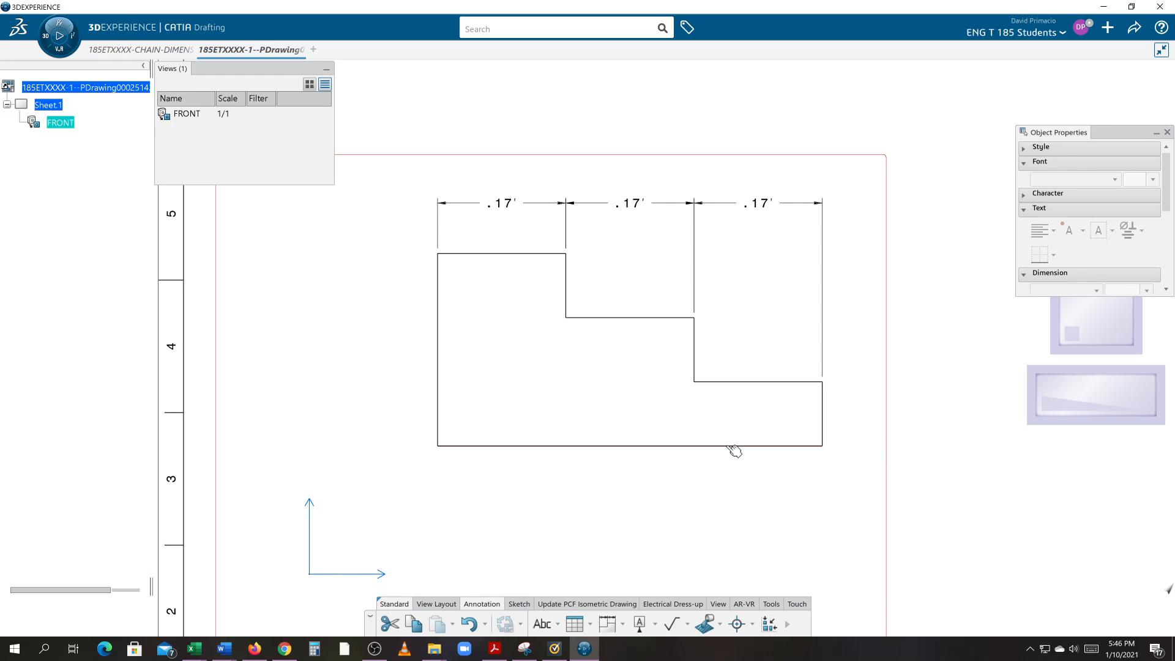
right_click(727, 449)
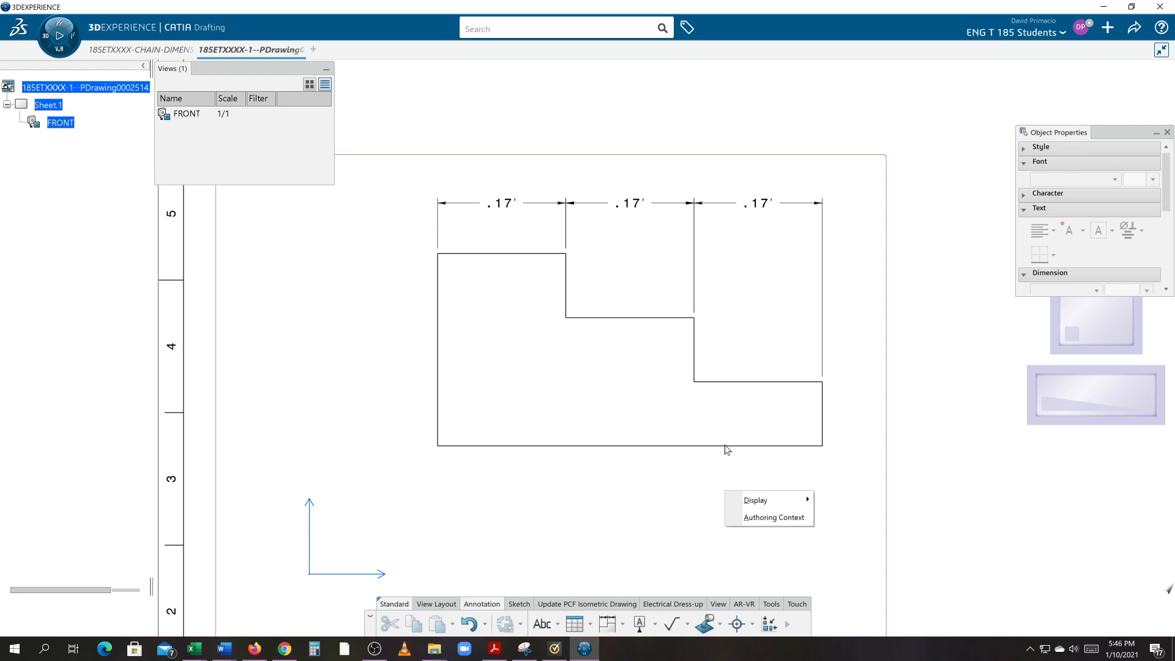
click(728, 451)
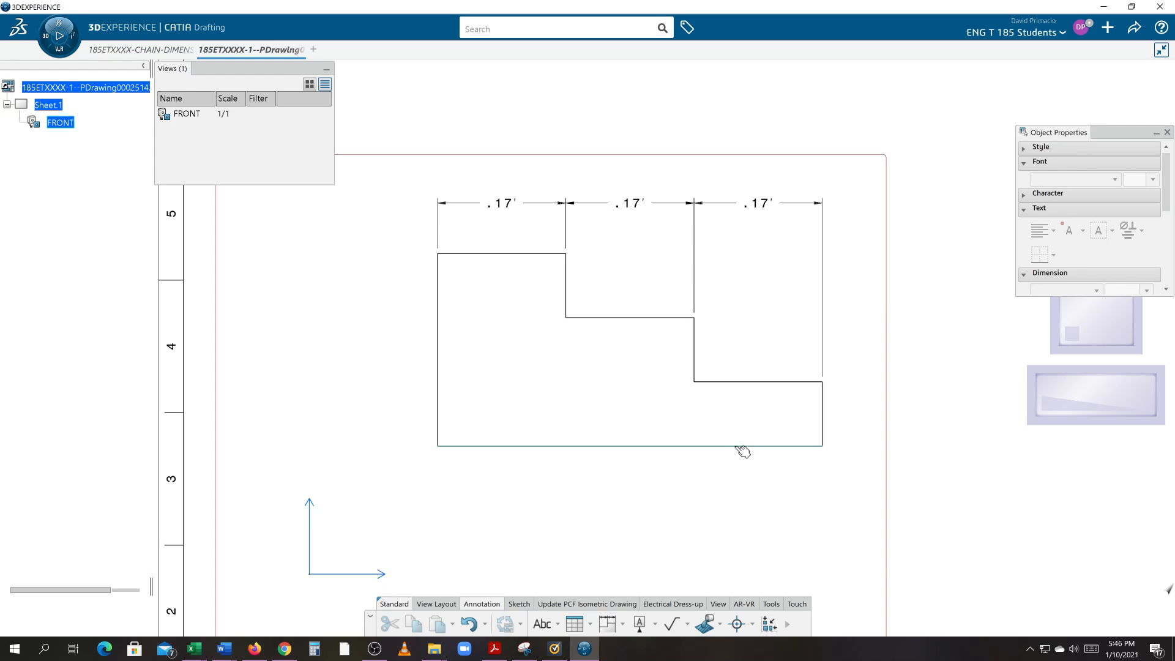
click(737, 449)
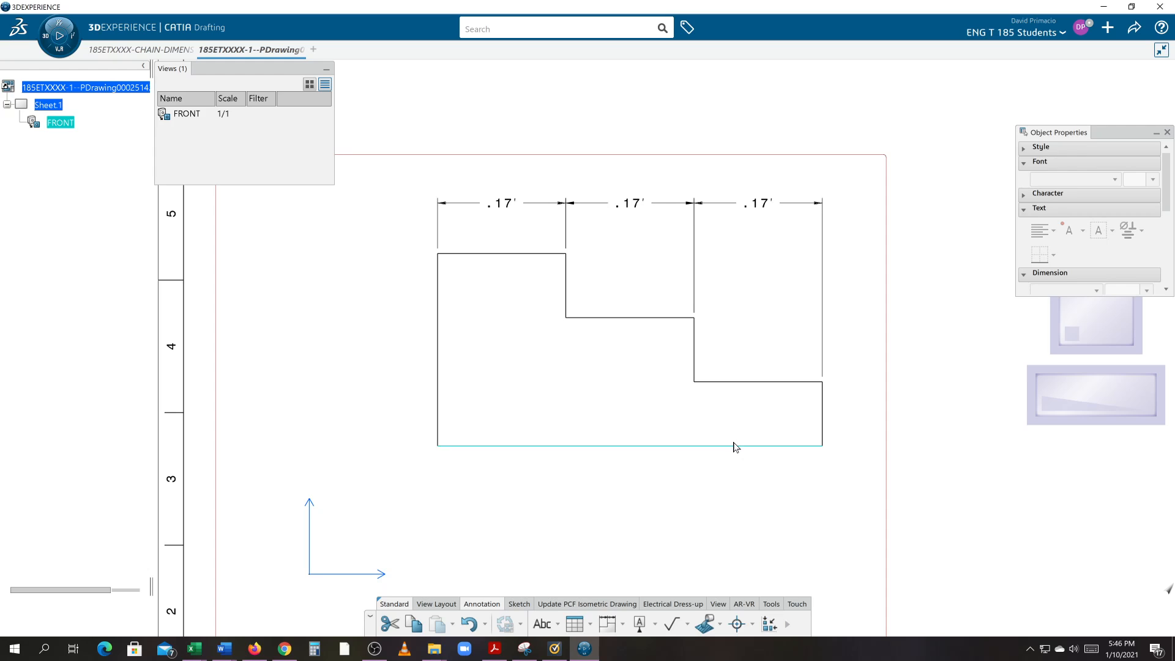
key(Escape)
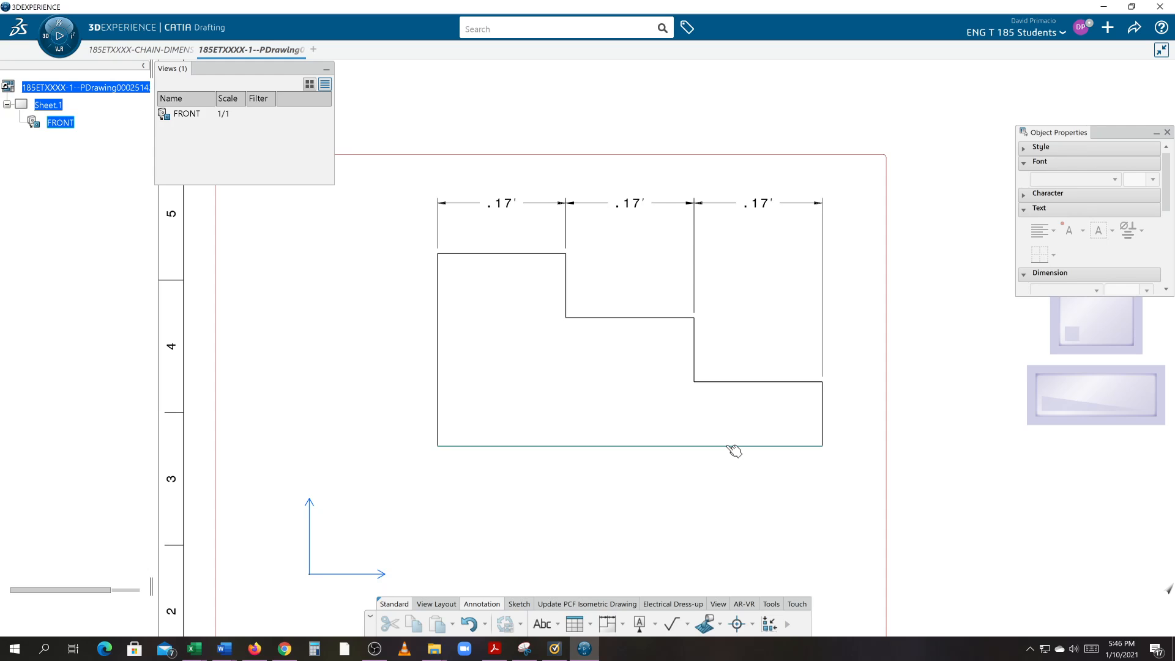
click(734, 448)
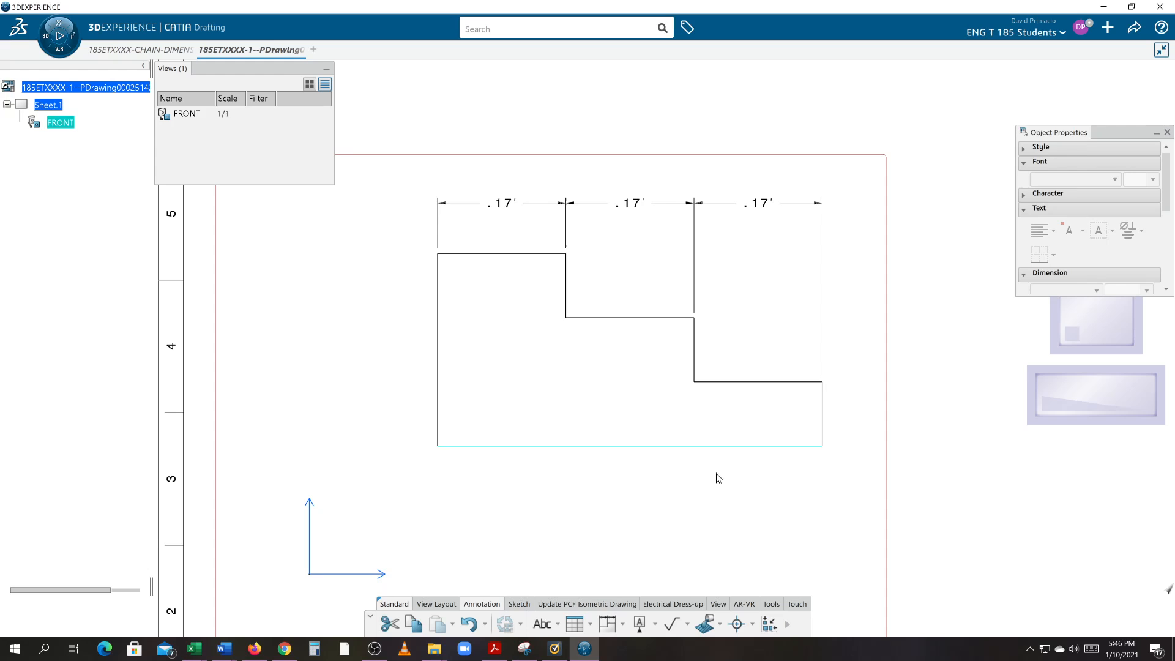
key(Escape)
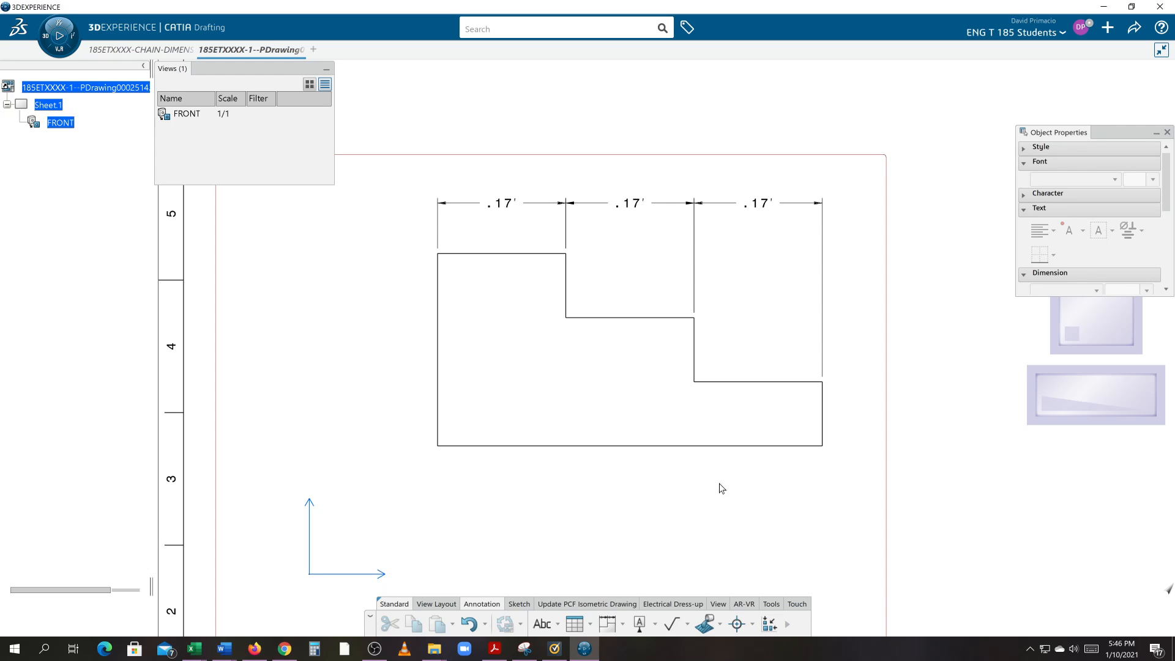
right_click(704, 447)
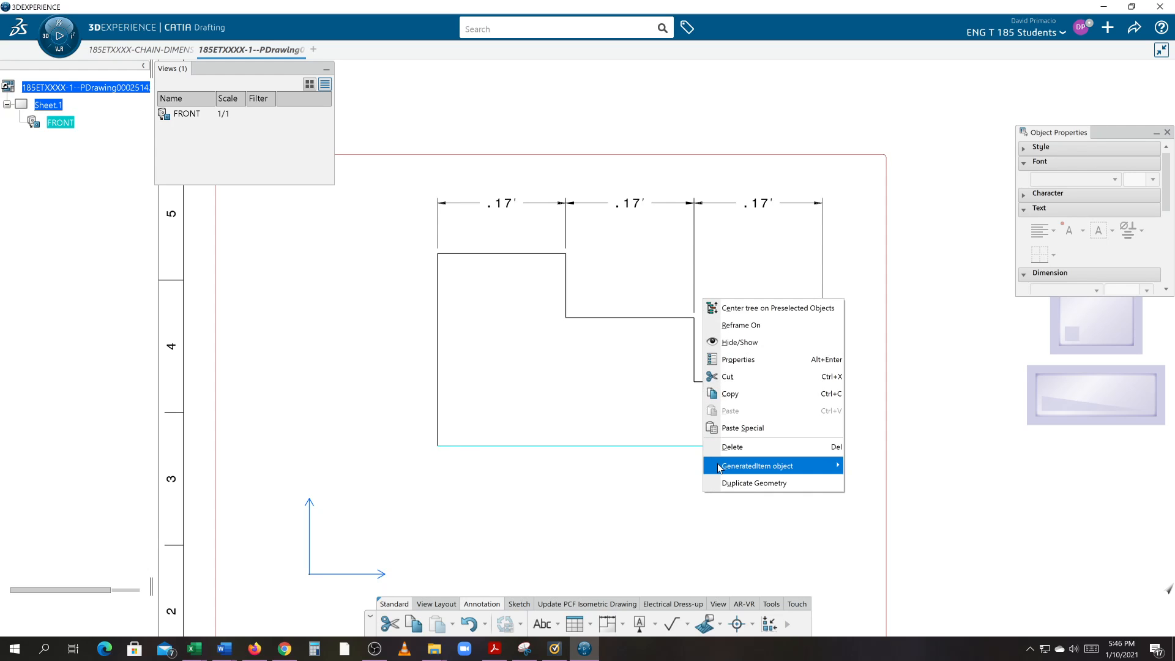
mouse_move(724, 470)
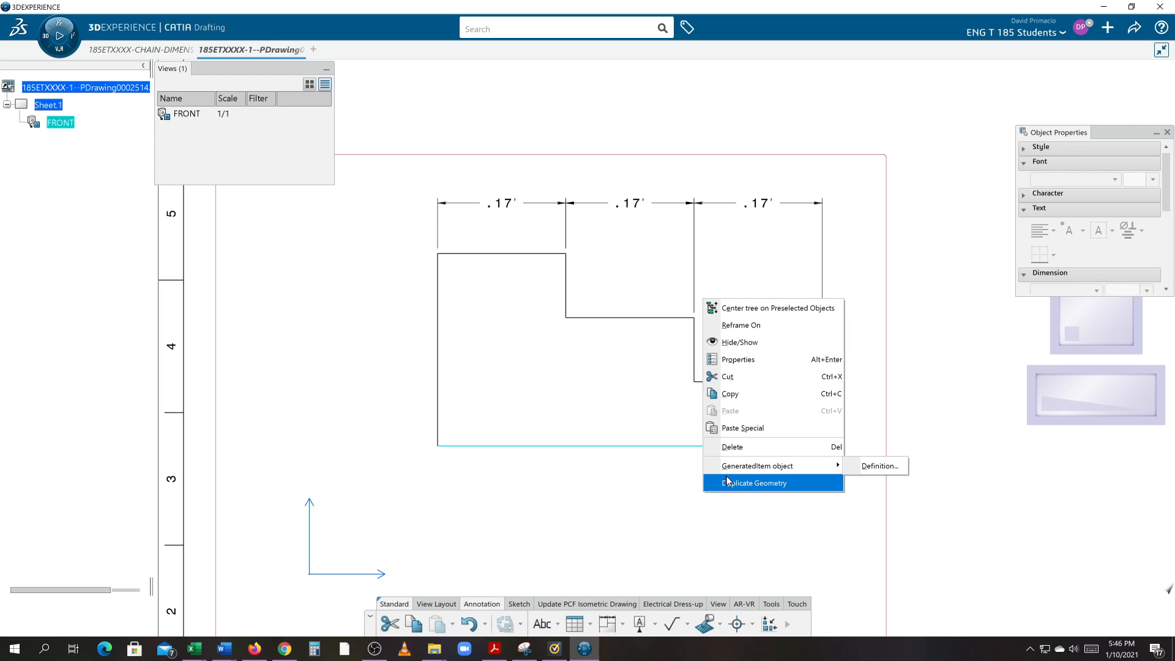
click(626, 498)
Set the line thickness of all the front view's outline edges to 5: 0.05512 in.
middle_drag(625, 504, 665, 521)
drag(454, 277, 873, 507)
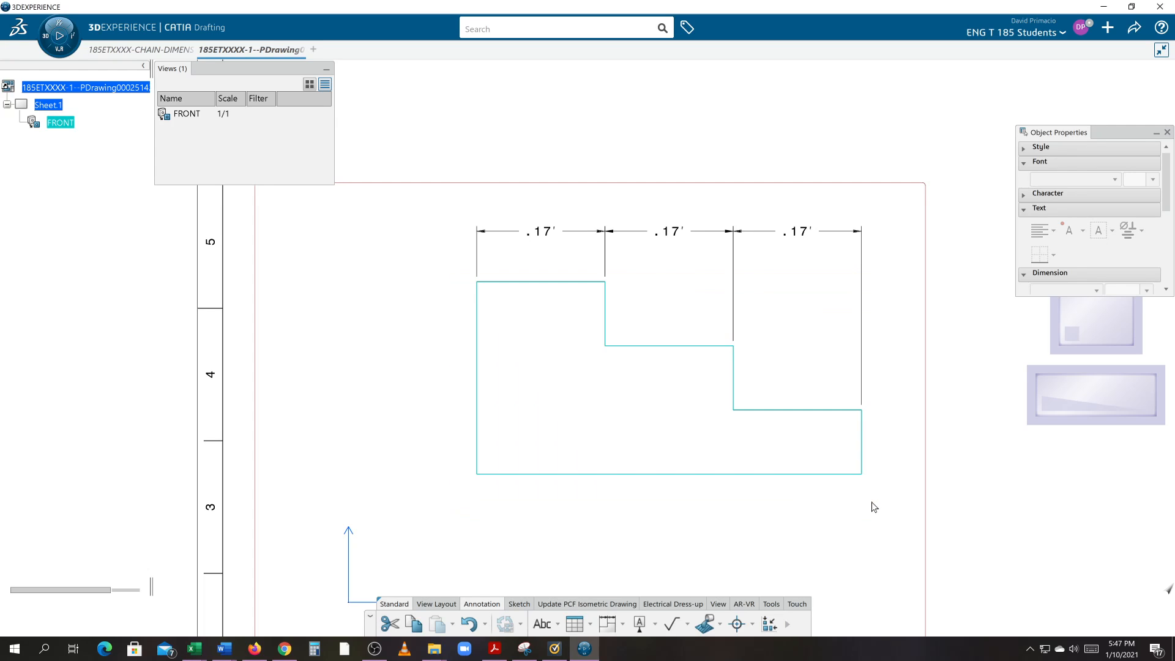
right_click(847, 476)
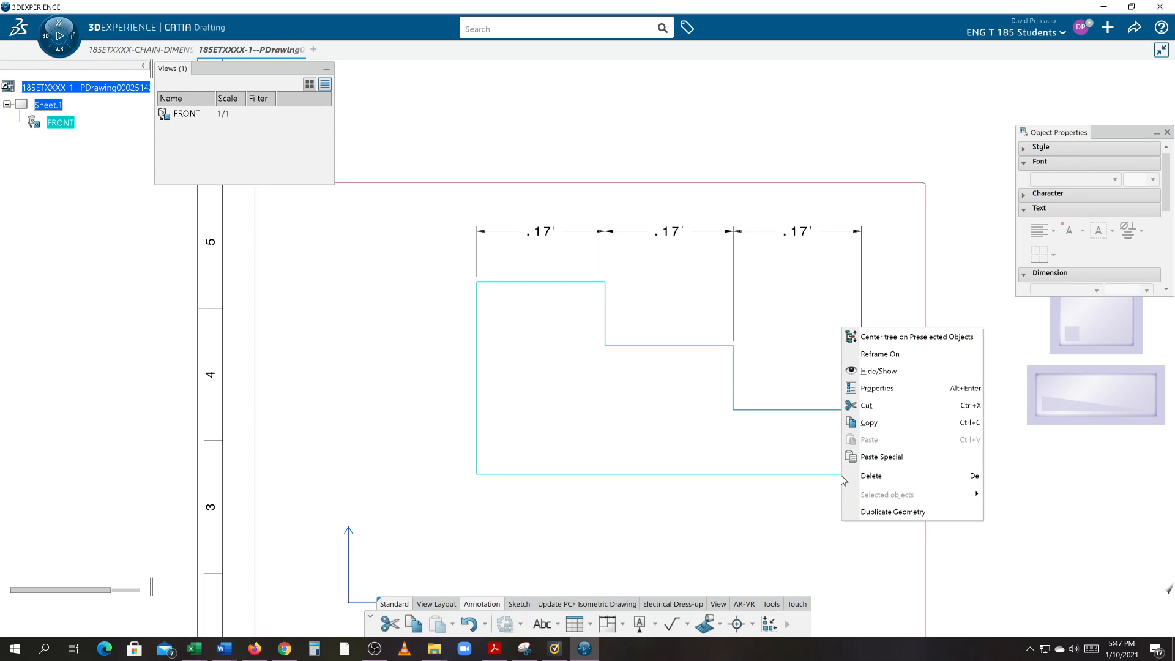
click(879, 389)
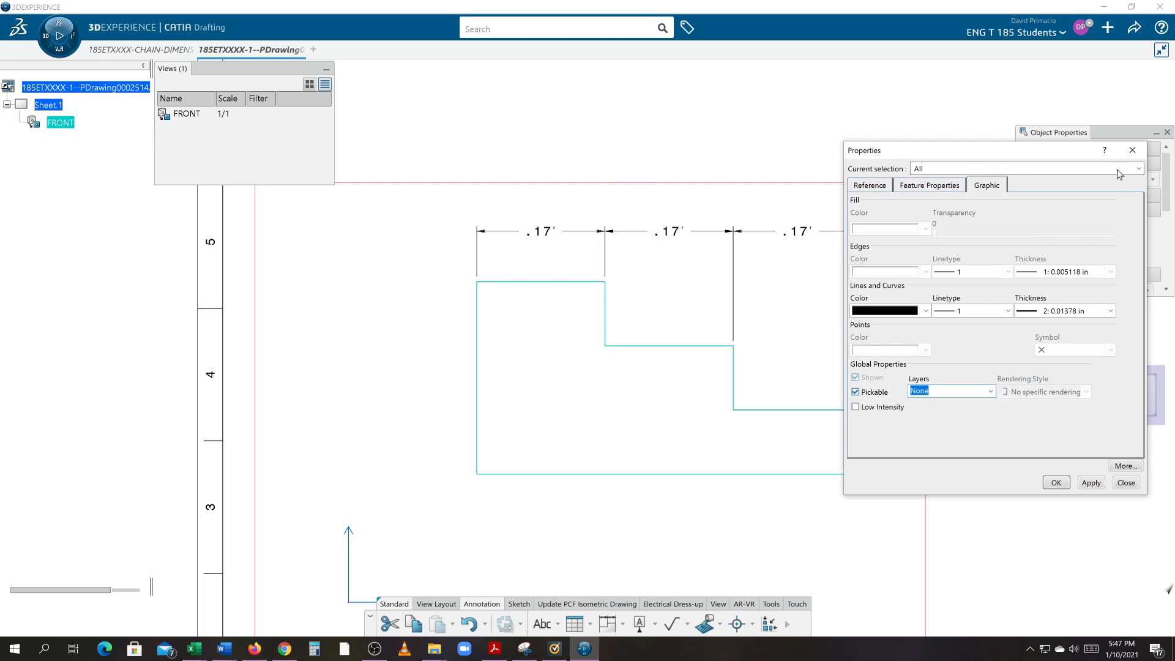
click(1057, 312)
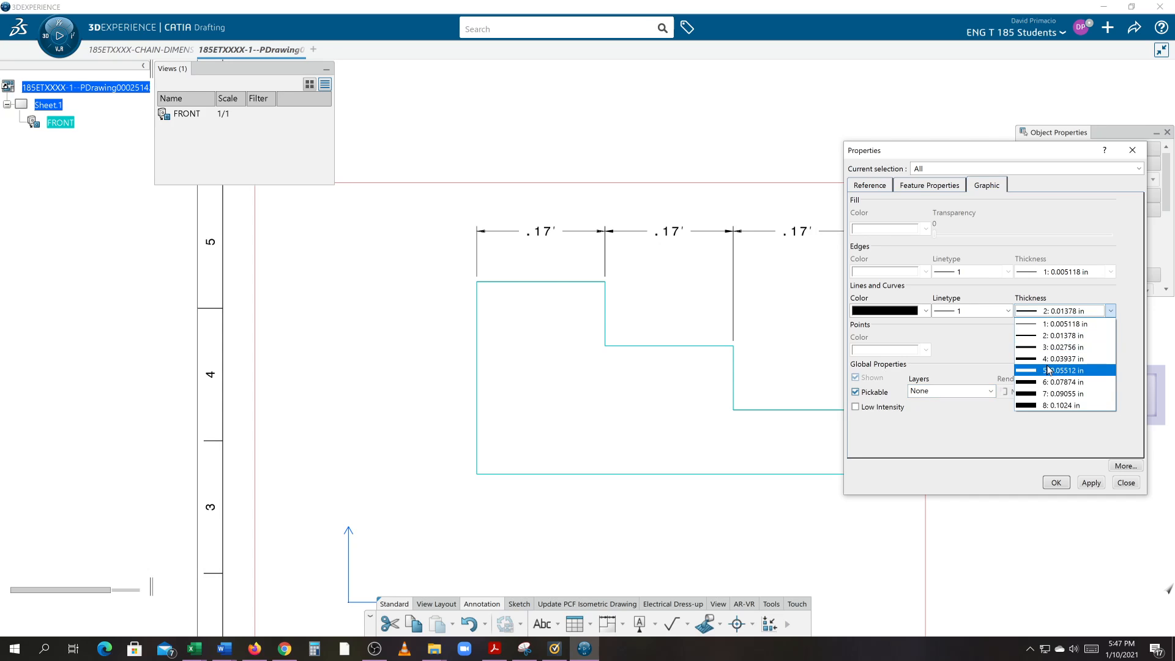
click(1049, 369)
click(1091, 482)
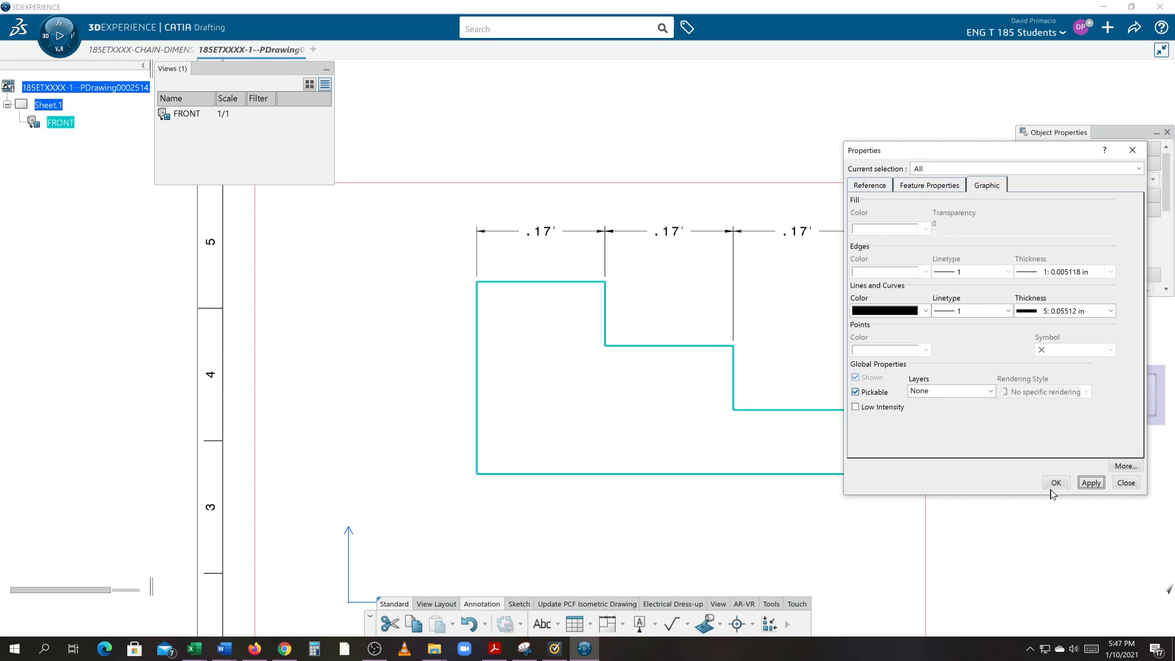
click(1053, 483)
click(856, 523)
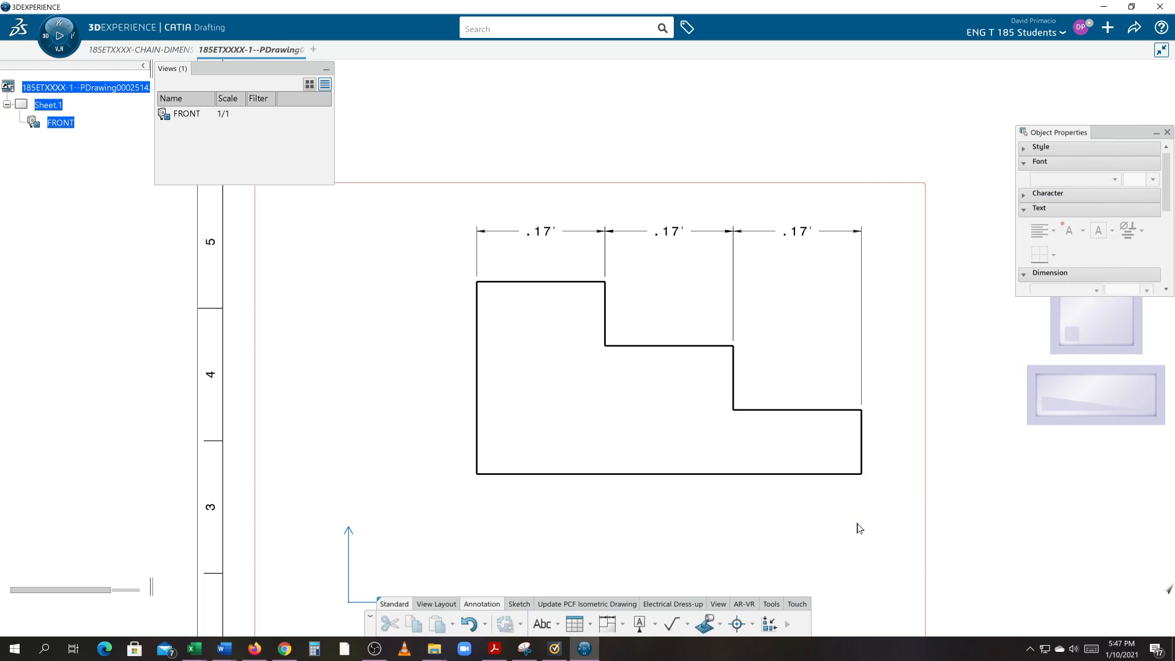
Try a vertical chained dimension from the front view's bottom edge to its highest horizontal edge, and delete it.
mouse_move(858, 523)
middle_down()
mouse_move(831, 487)
mouse_move(844, 491)
middle_up()
middle_drag(799, 541, 688, 563)
click(607, 624)
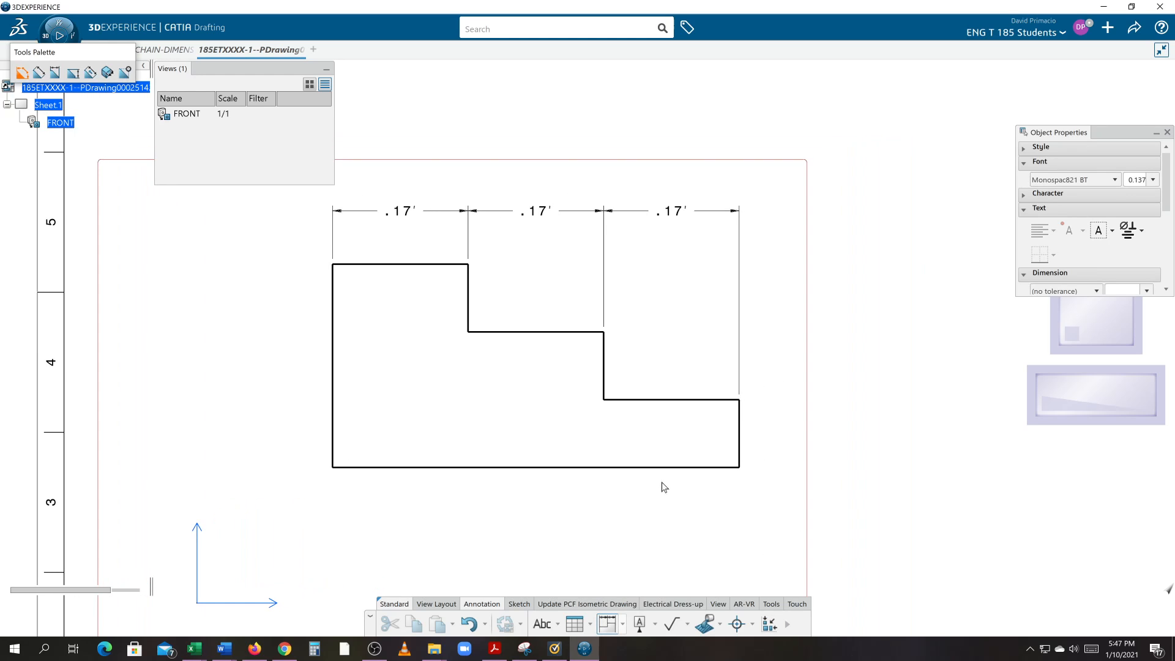
click(681, 468)
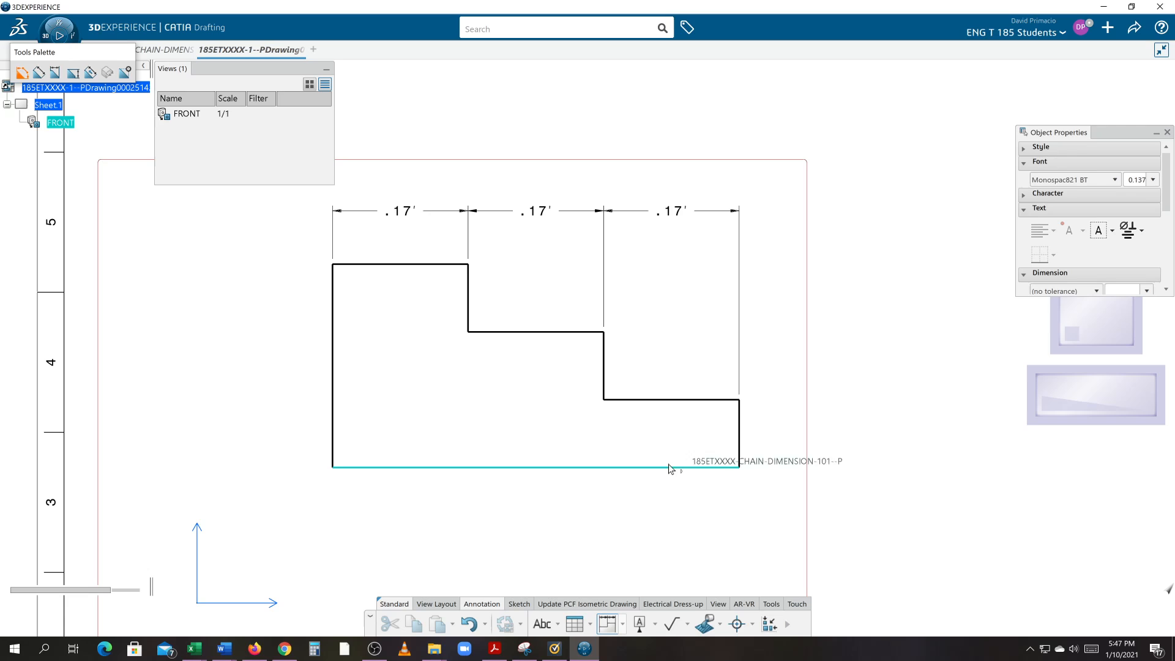
click(424, 266)
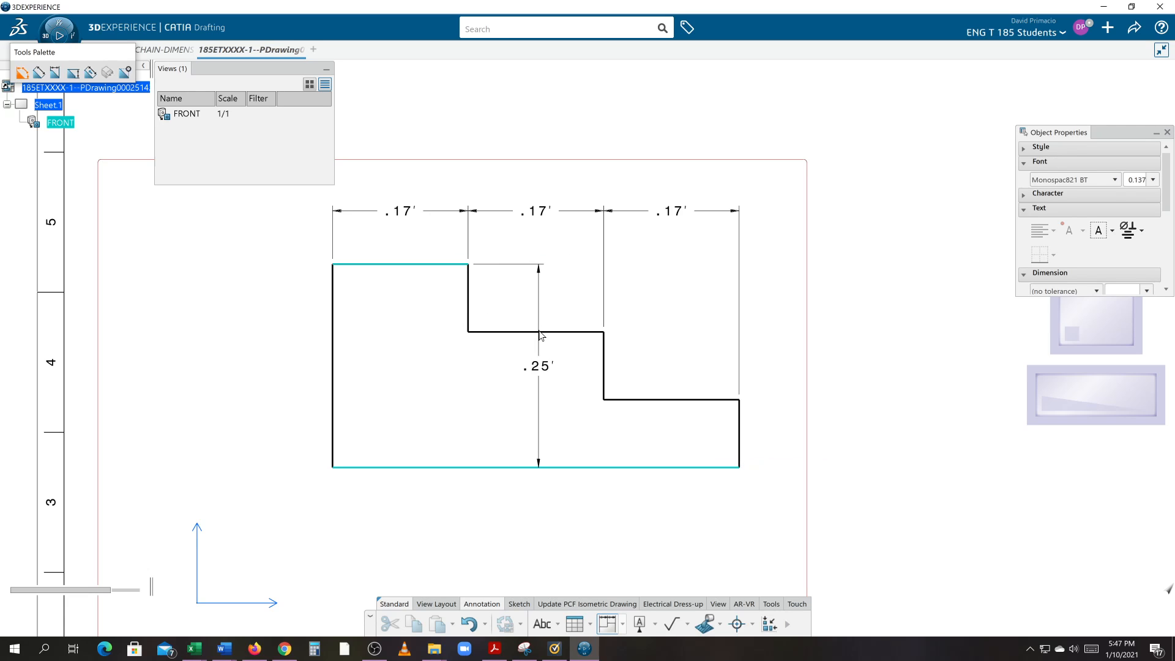
click(551, 335)
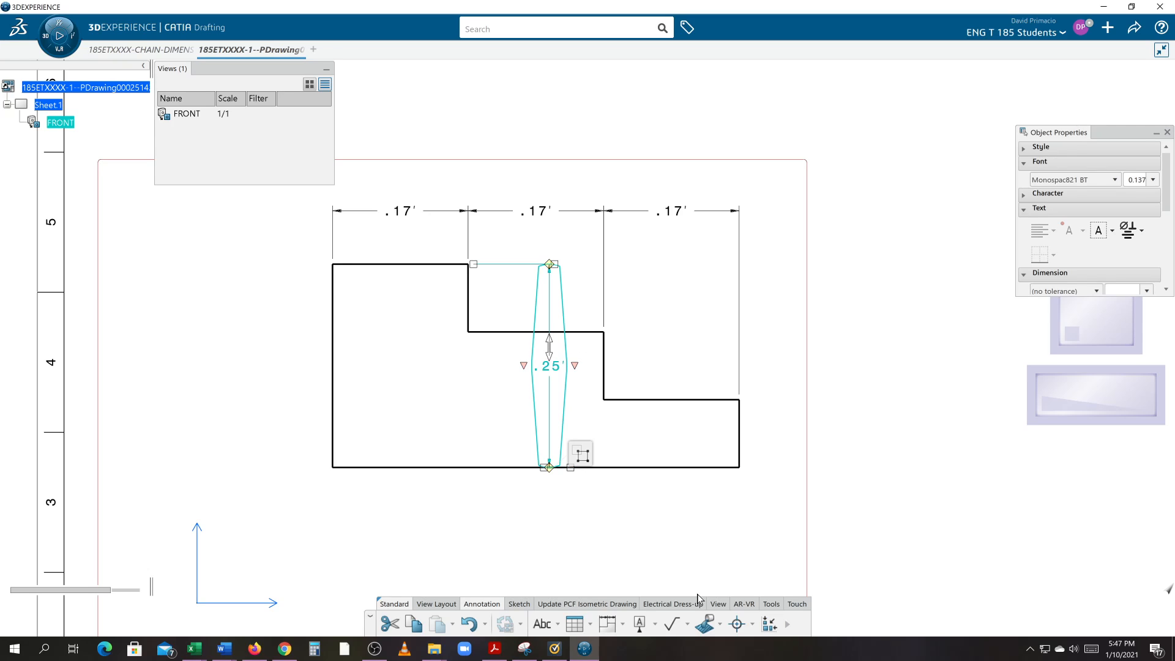
key(Delete)
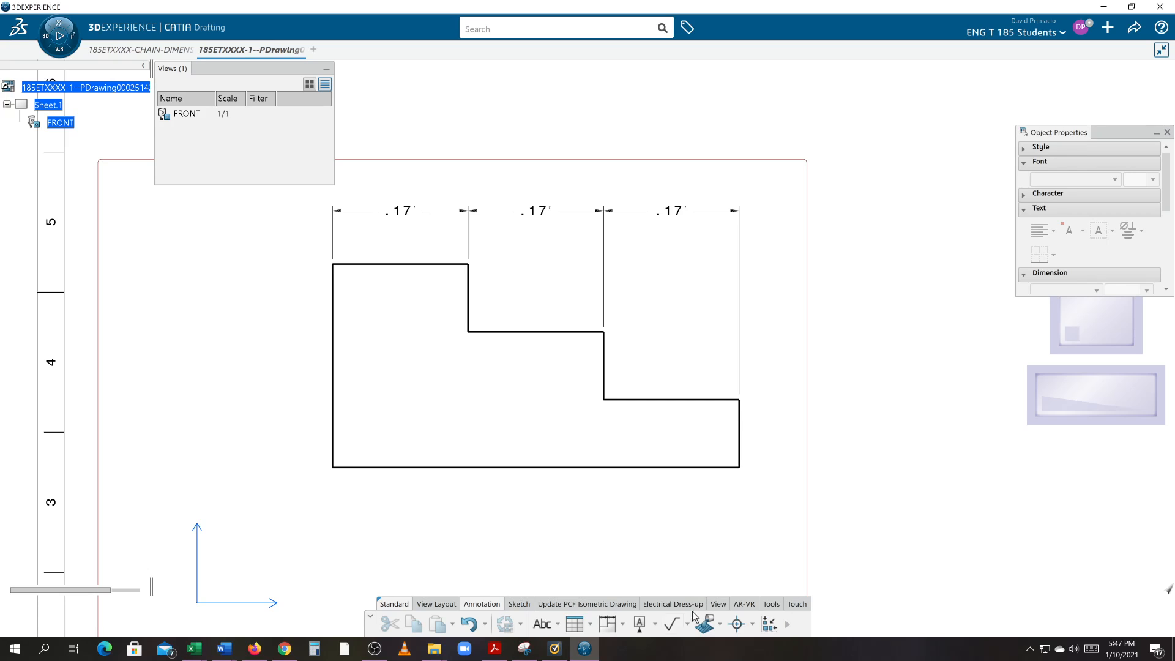
Chain vertical dimensions between the front view's bottom edge and its three horizontal step edges, placing them to the right of the view.
click(608, 625)
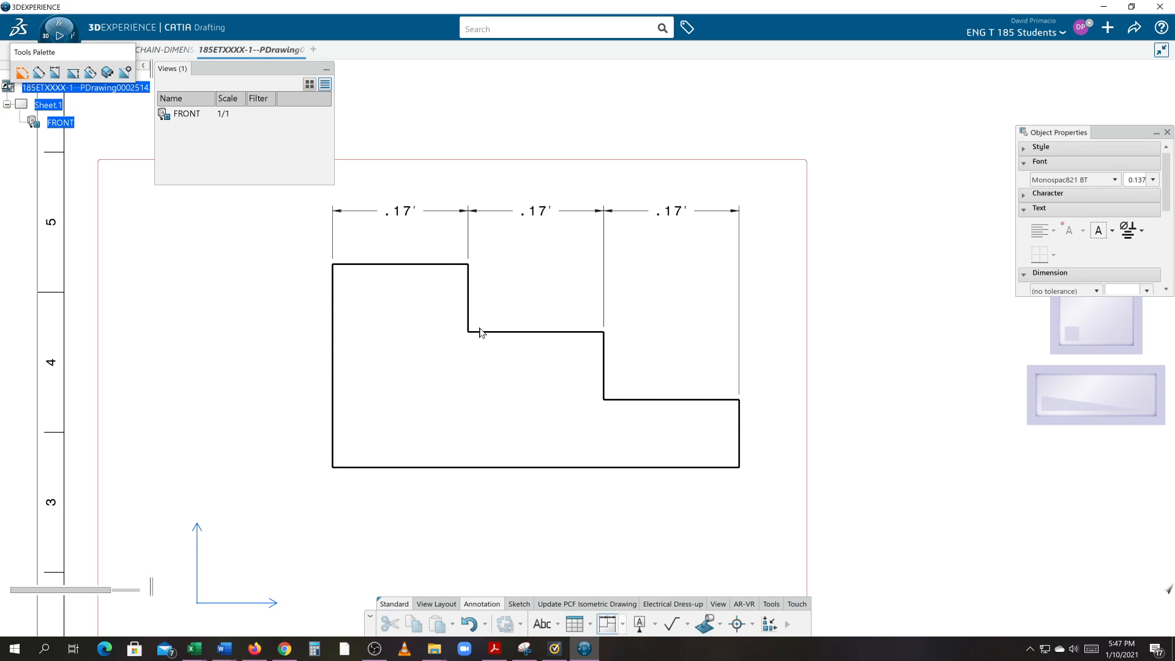
click(379, 467)
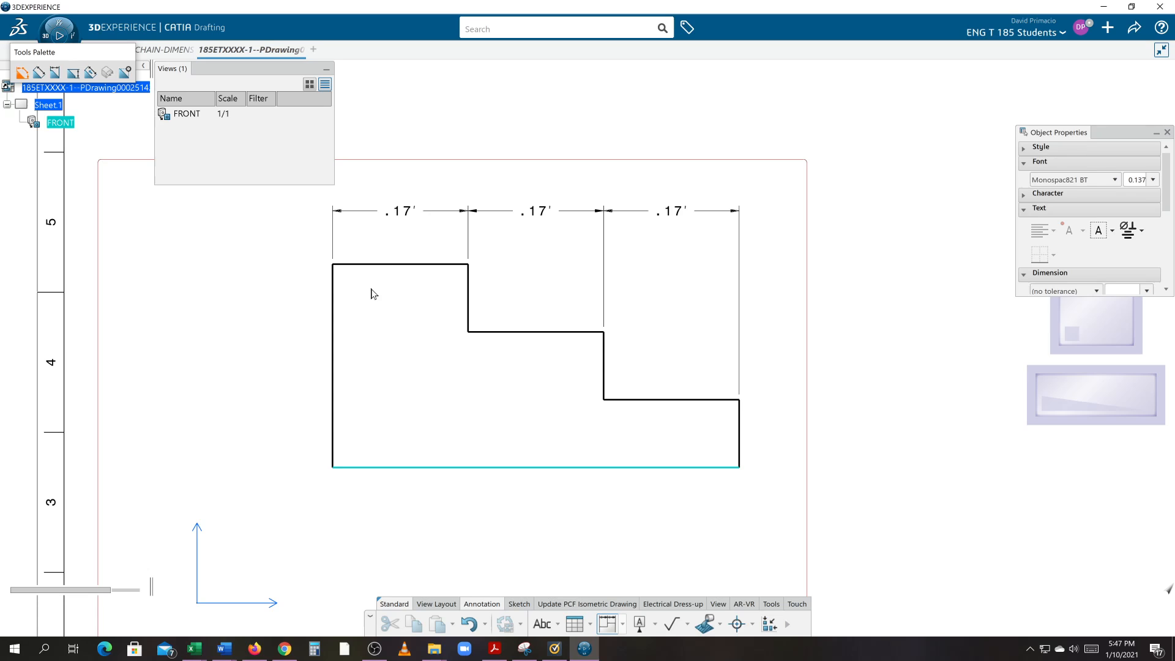
click(386, 264)
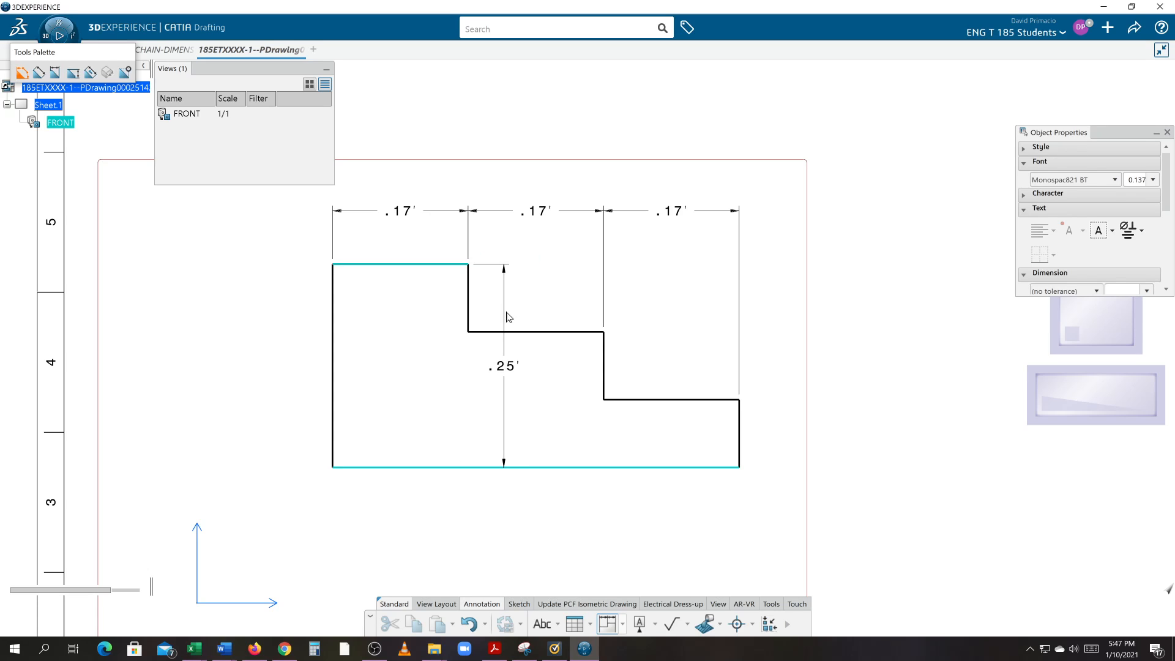
click(545, 334)
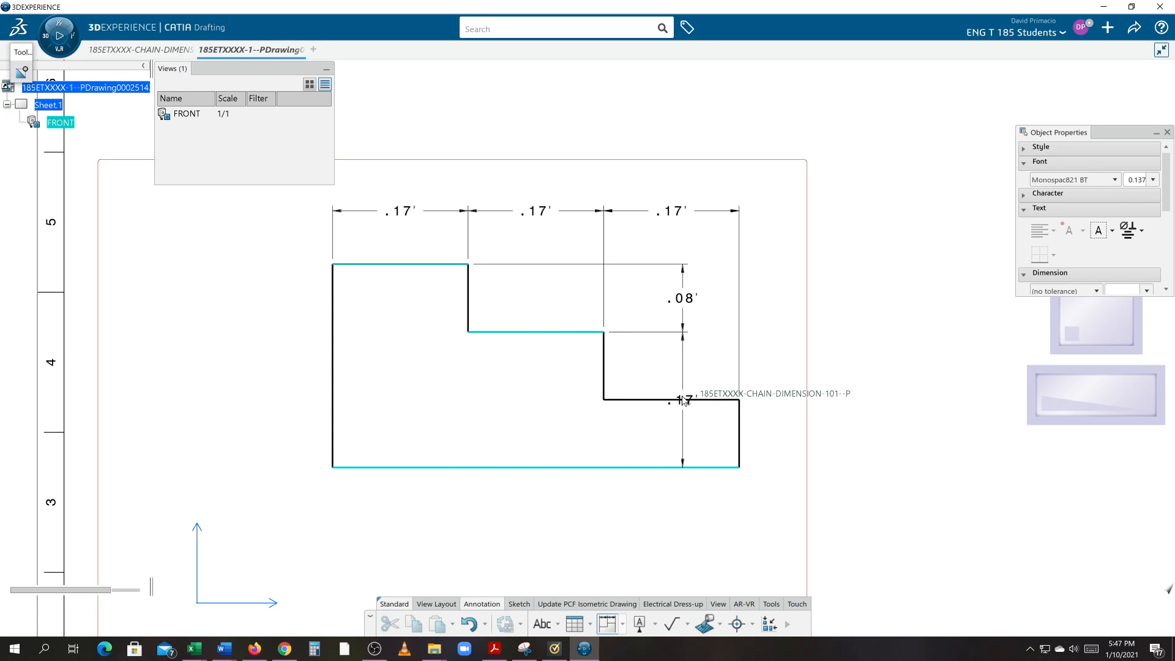
click(689, 401)
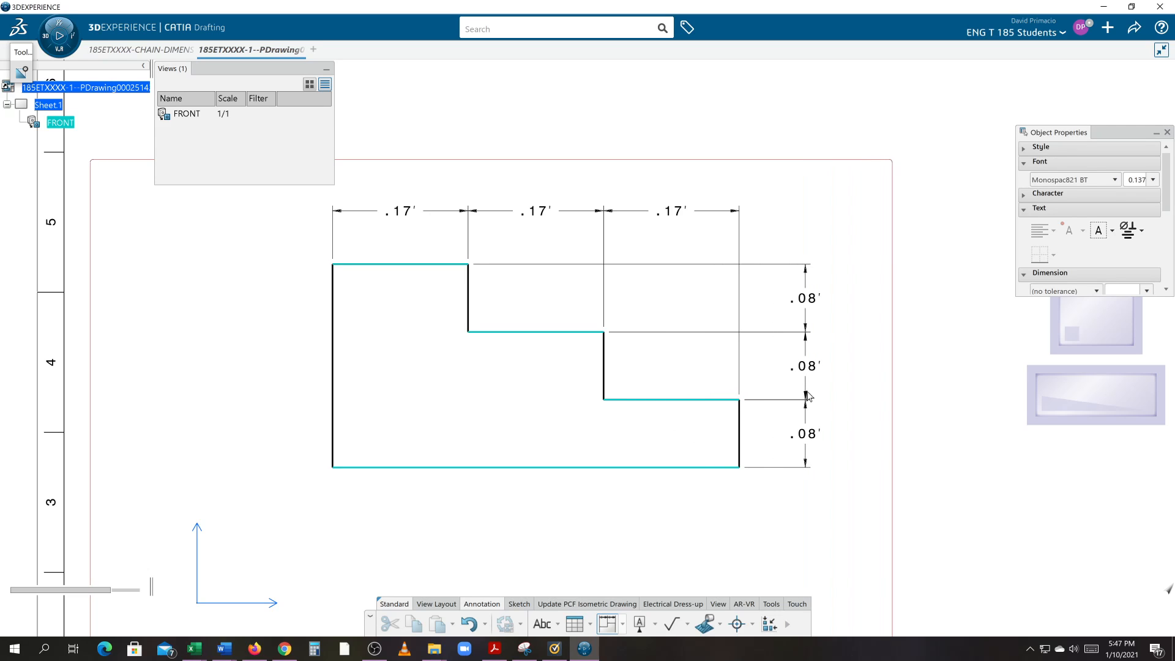
click(835, 392)
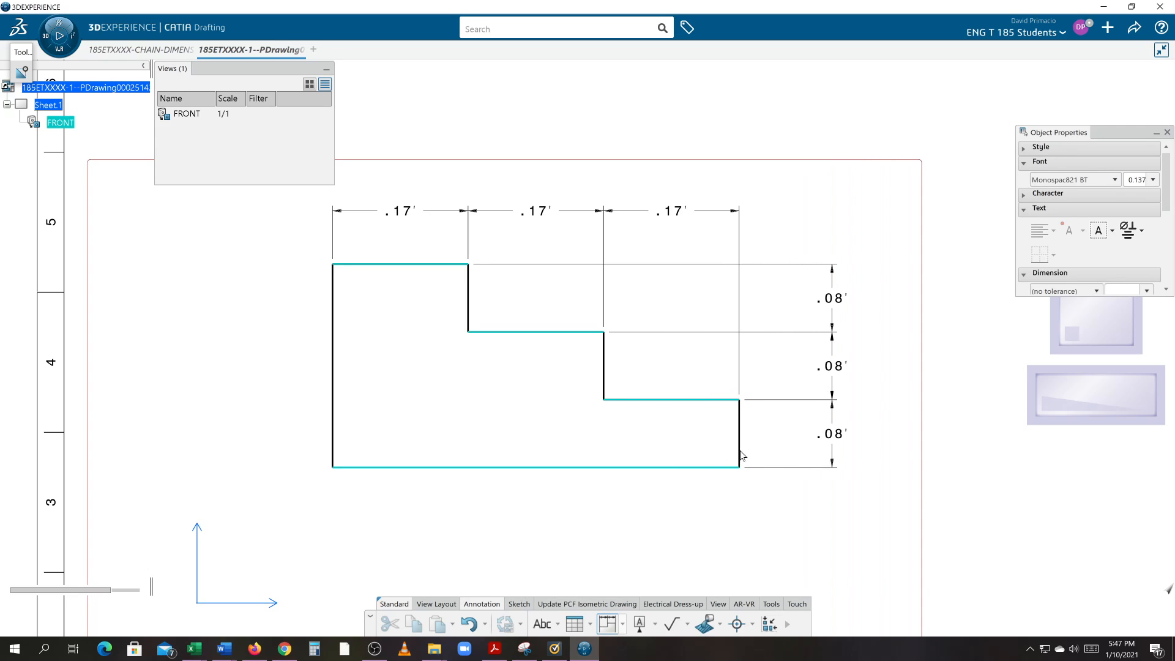
click(614, 514)
scroll(618, 513, down, 3)
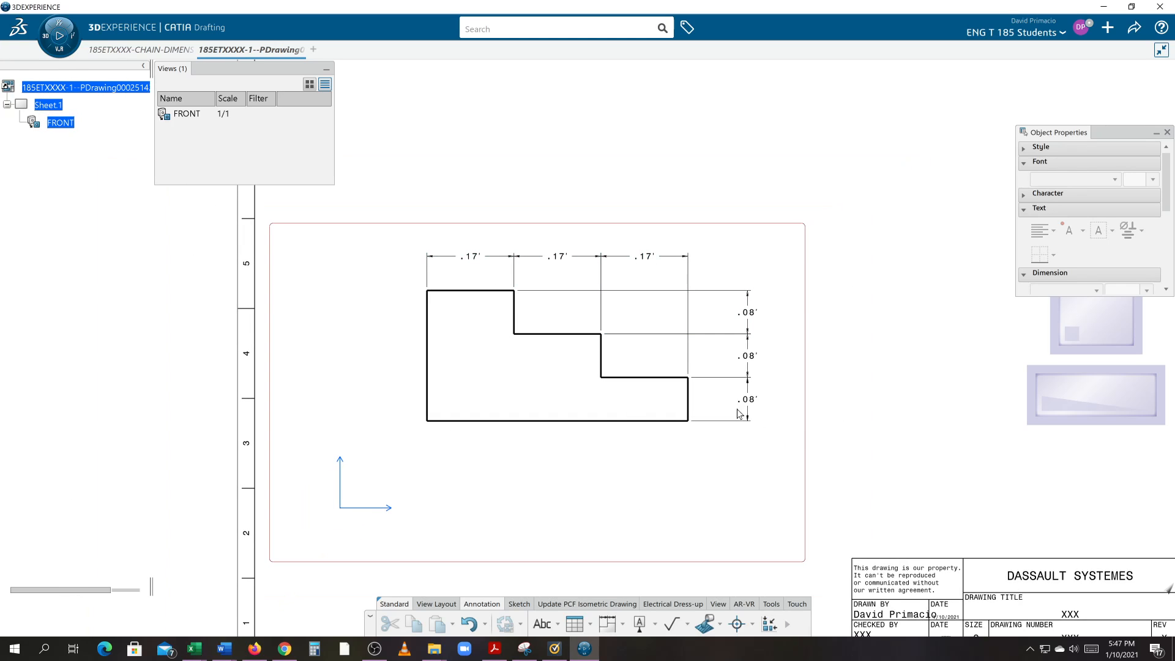
mouse_move(654, 462)
middle_down()
mouse_move(608, 475)
mouse_move(623, 482)
mouse_move(711, 454)
mouse_move(711, 443)
mouse_move(711, 462)
mouse_move(551, 453)
middle_up()
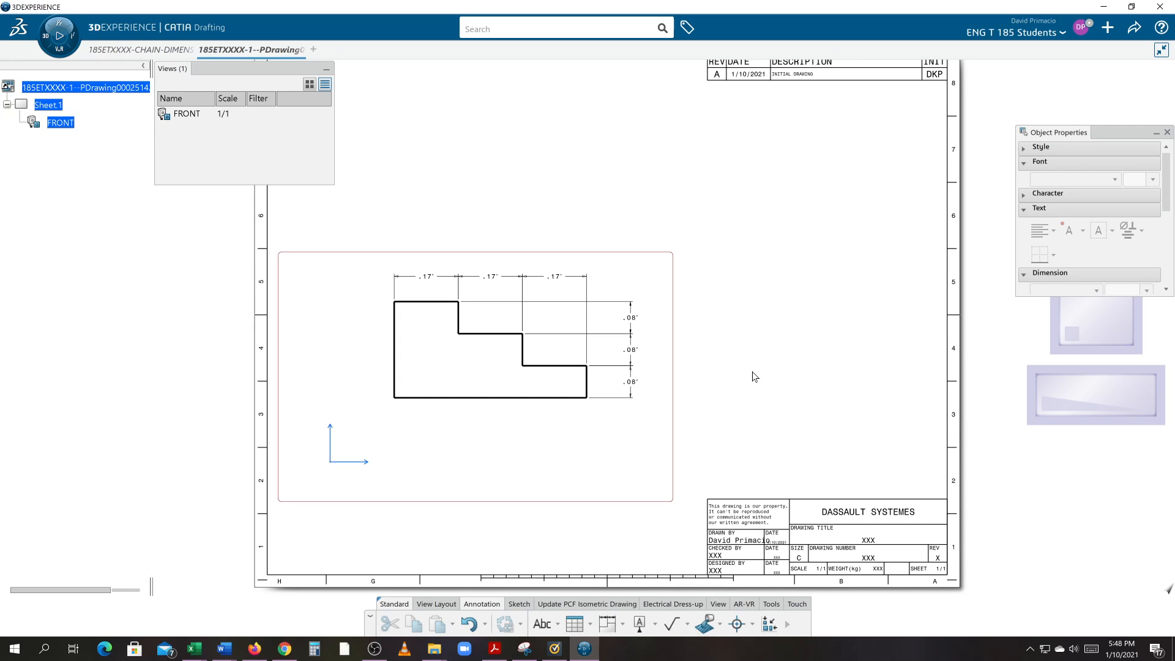
mouse_move(514, 428)
middle_down()
mouse_move(534, 467)
mouse_move(559, 456)
mouse_move(571, 508)
middle_up()
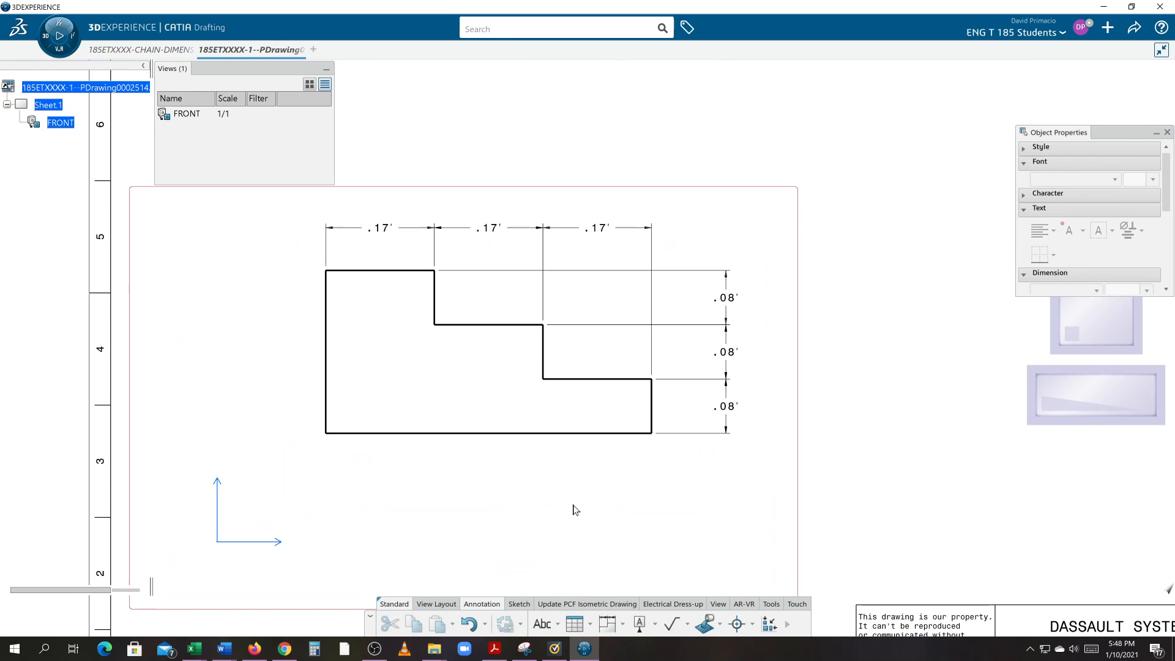
Switch to Firefox, review the Chain Dimensions assignment's specifications, lessons learned and questions for the general notes, and return to the drawing.
click(255, 649)
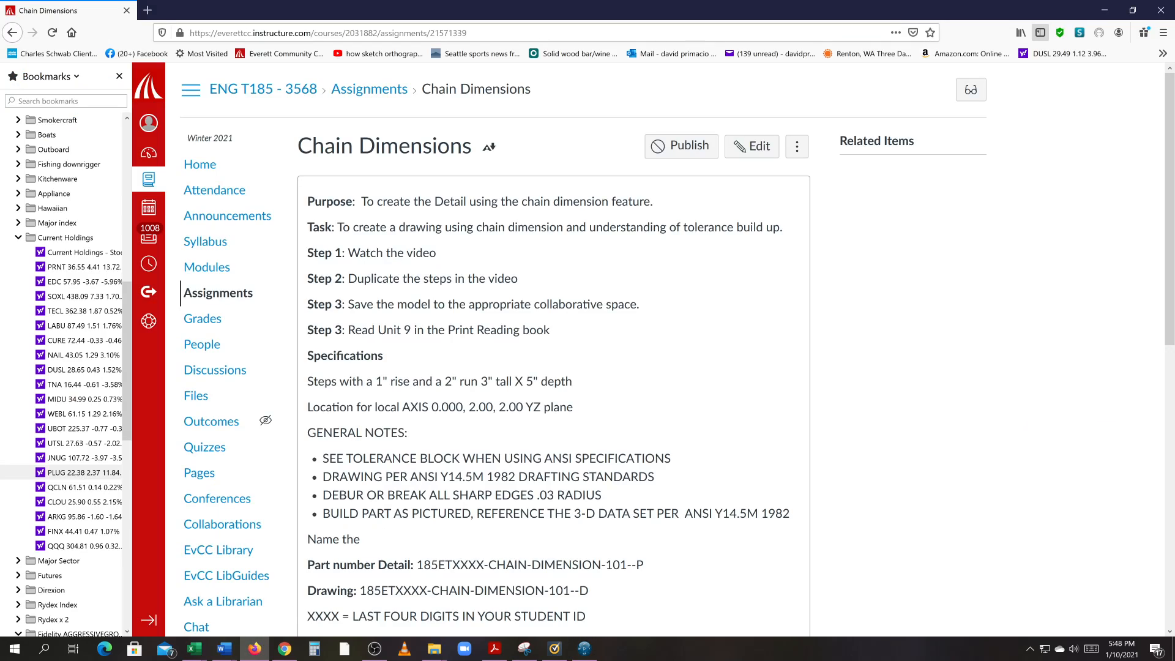
scroll(678, 354, down, 1)
scroll(677, 354, down, 5)
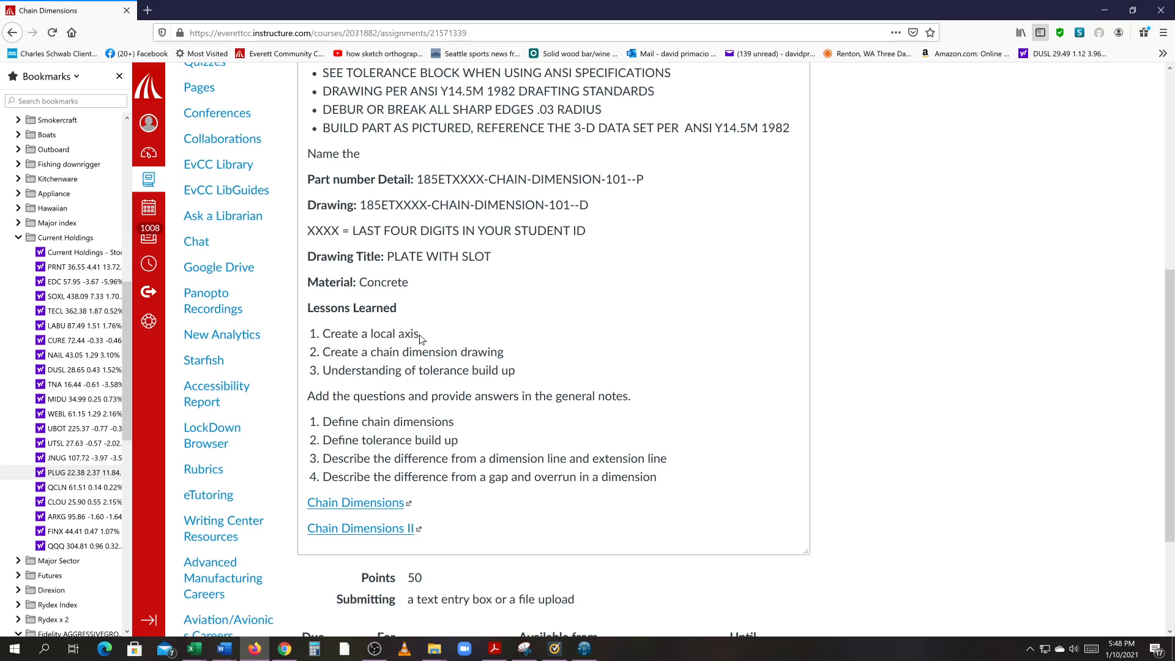
drag(421, 338, 322, 339)
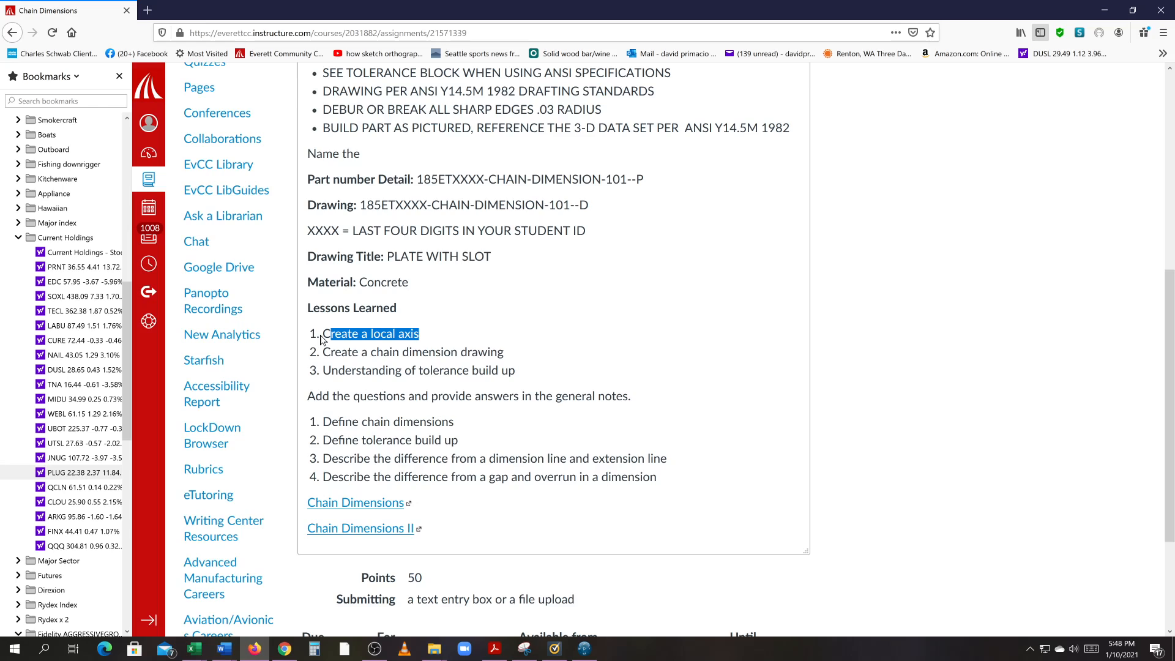
click(475, 330)
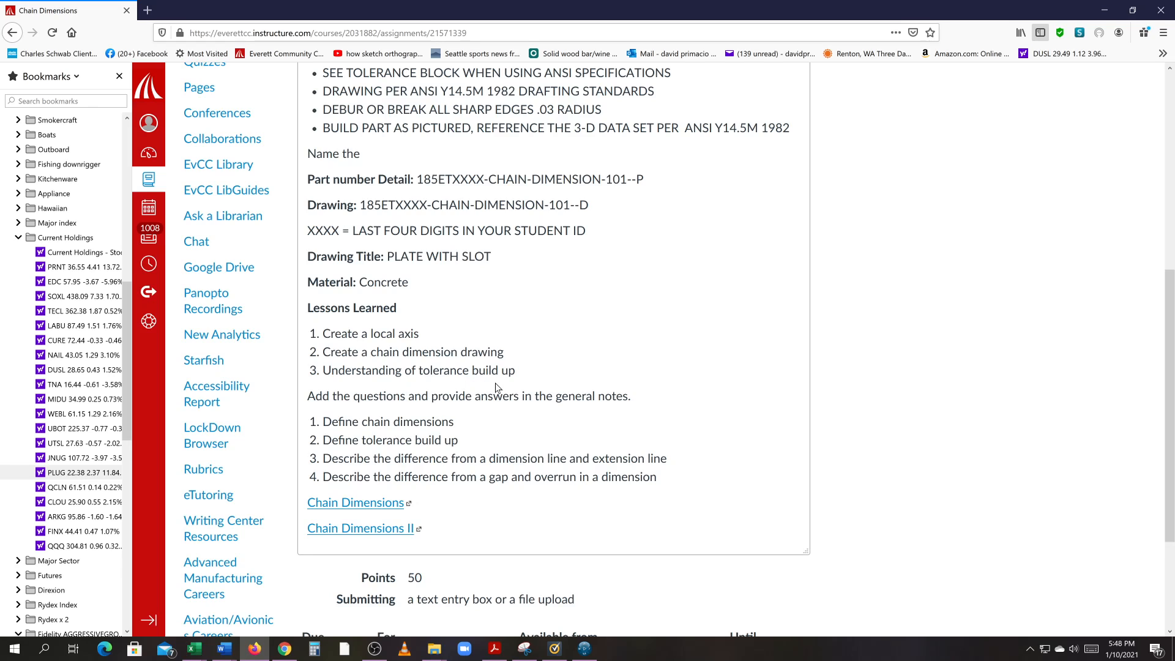
key(alt+Tab)
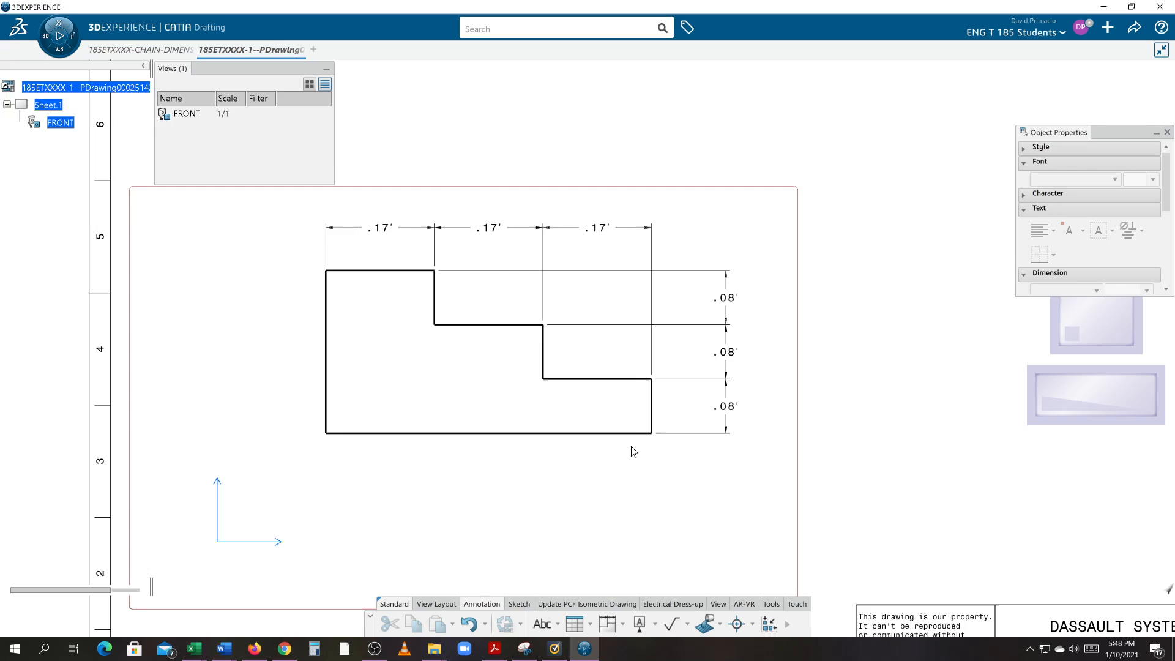
Set the main value description of all the front view's chained dimensions to NUM.DINC.
scroll(655, 459, down, 3)
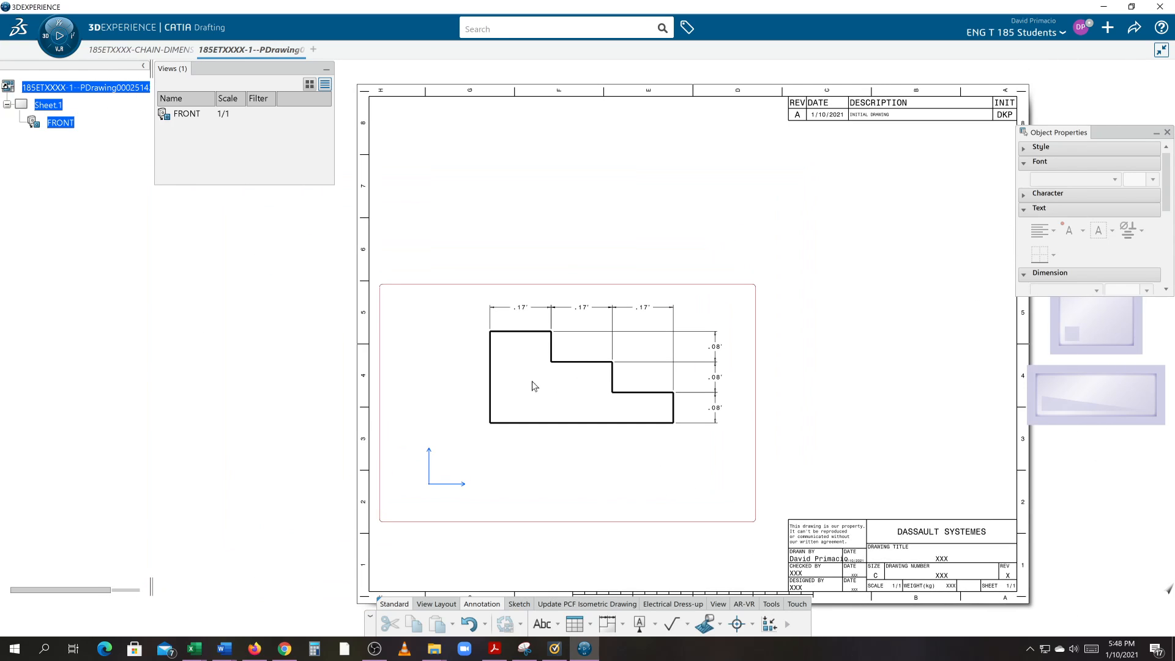
drag(444, 252, 746, 492)
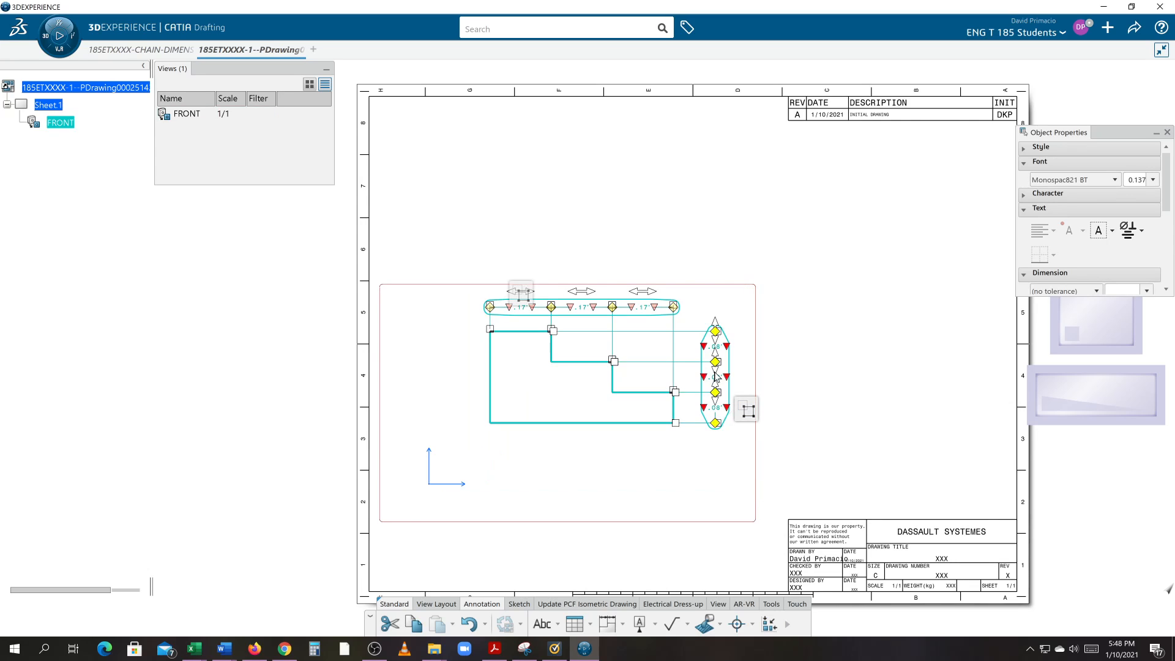
mouse_move(677, 493)
middle_down()
mouse_move(606, 449)
mouse_move(618, 383)
middle_up()
right_click(816, 449)
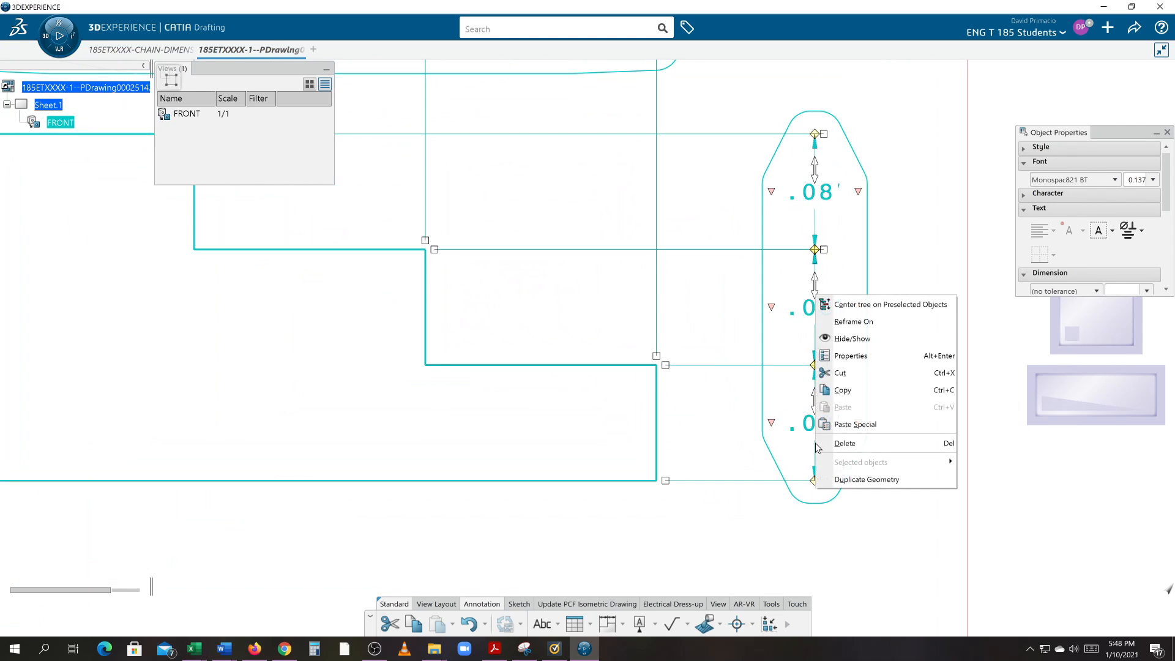
click(843, 357)
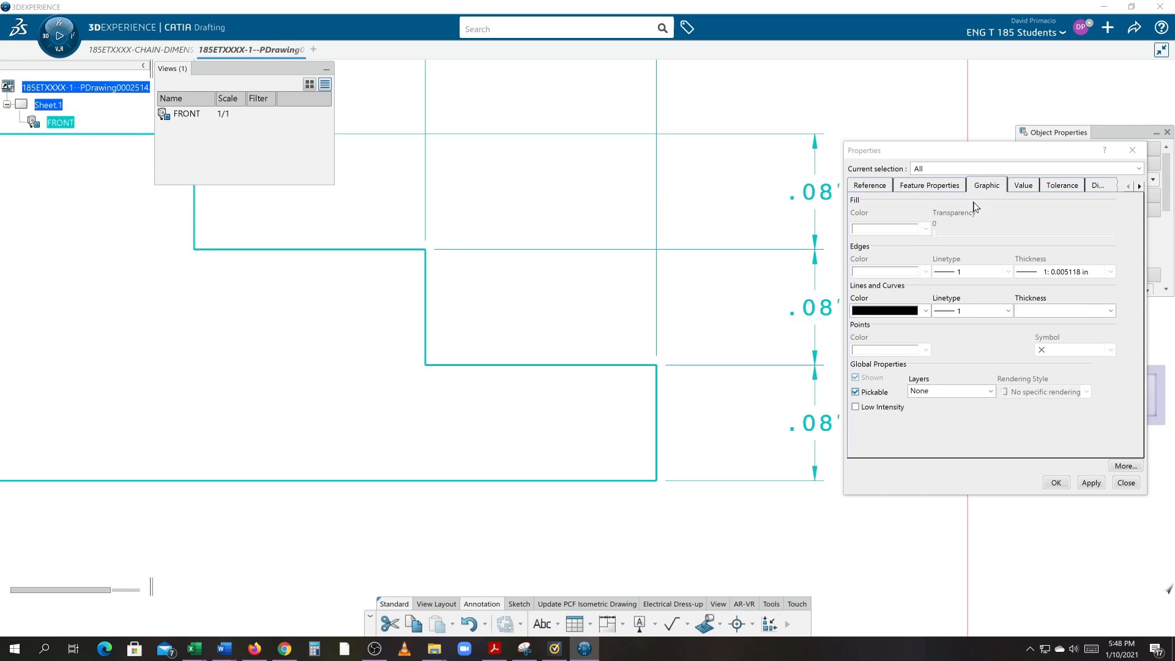
click(1020, 185)
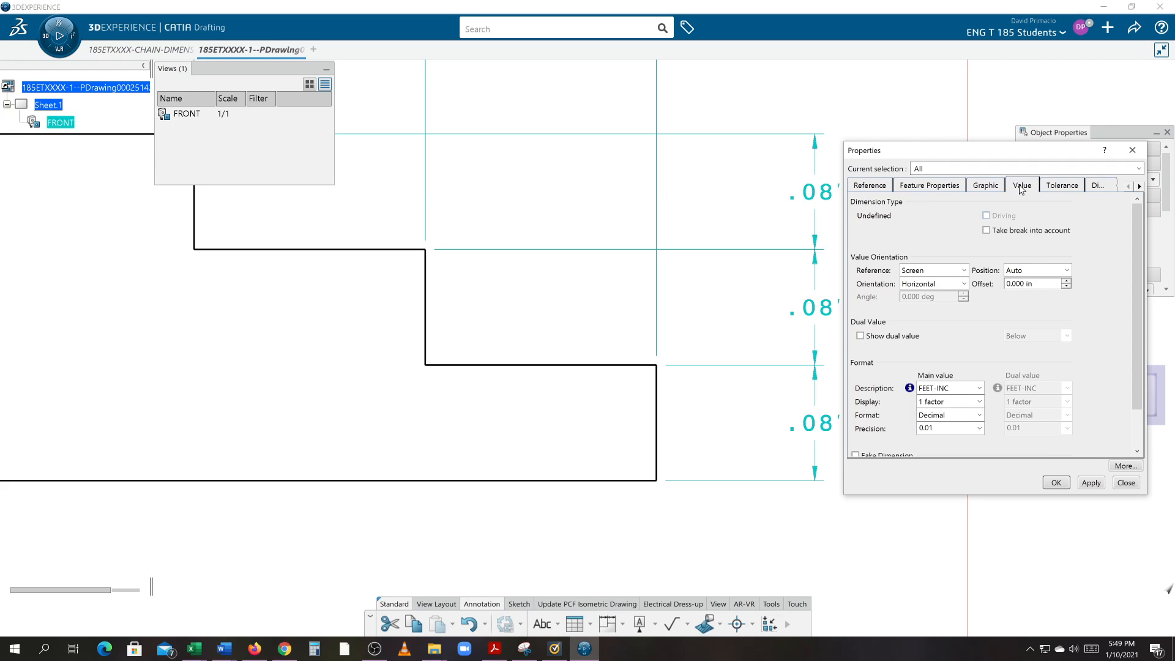
click(935, 389)
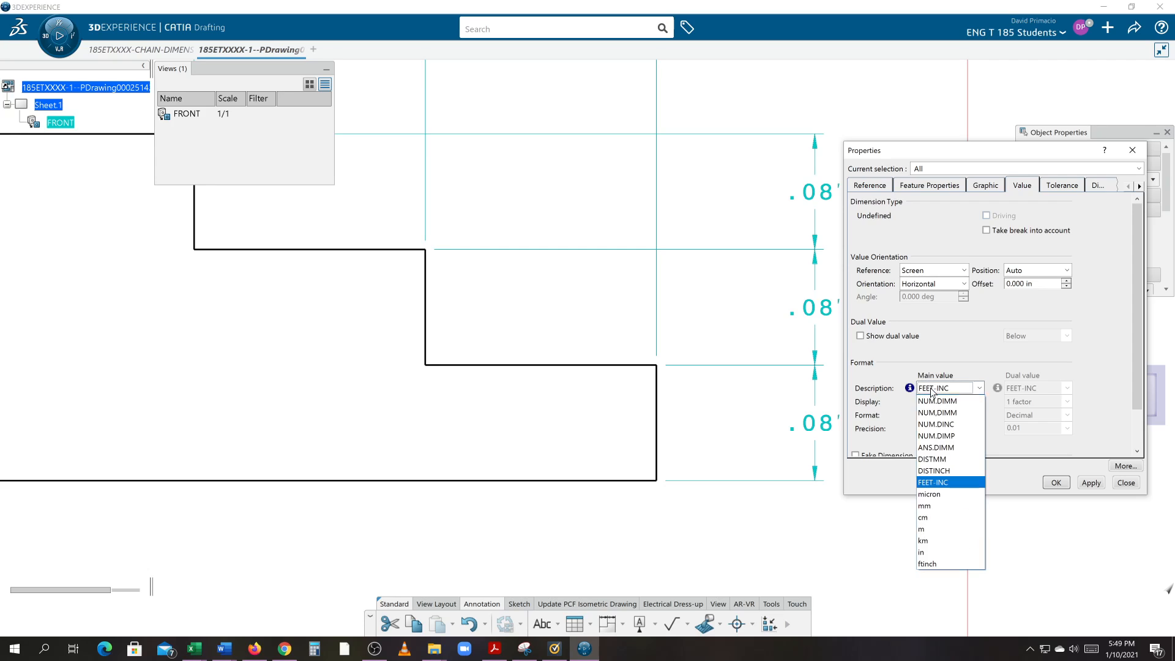
click(925, 424)
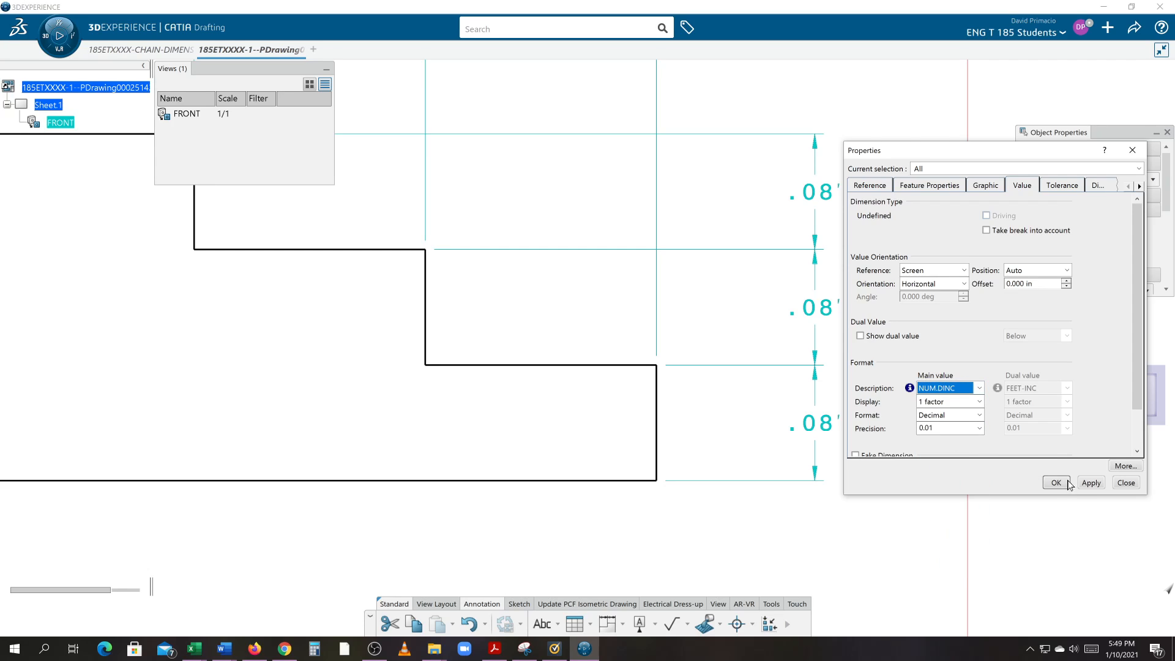
click(1088, 483)
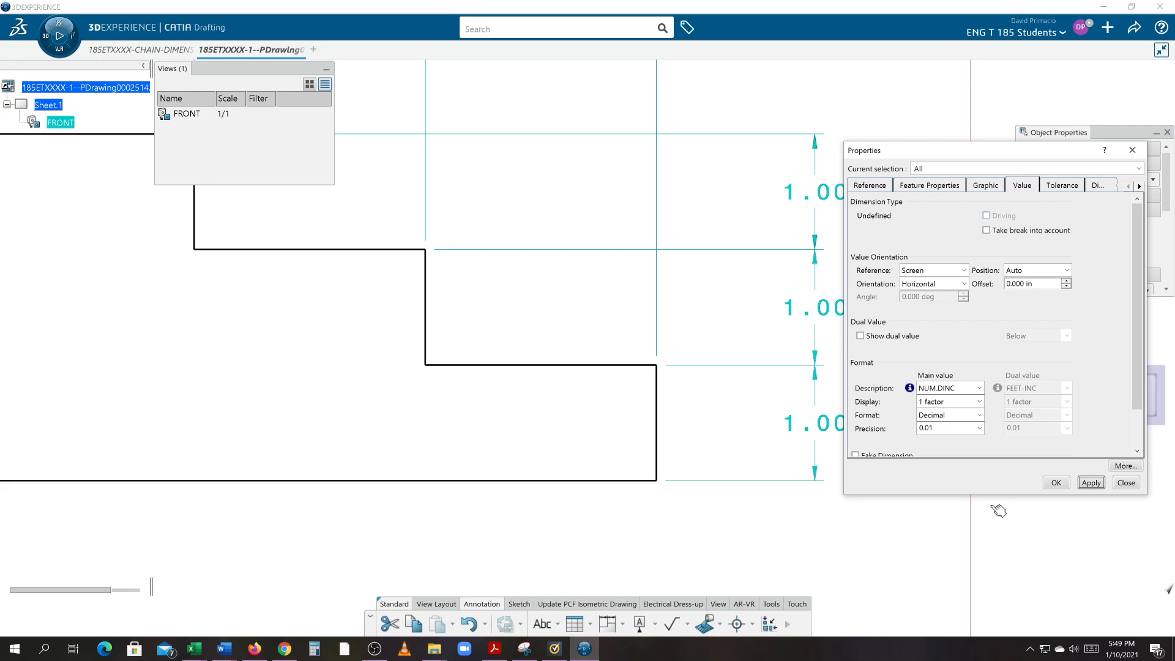
click(1062, 483)
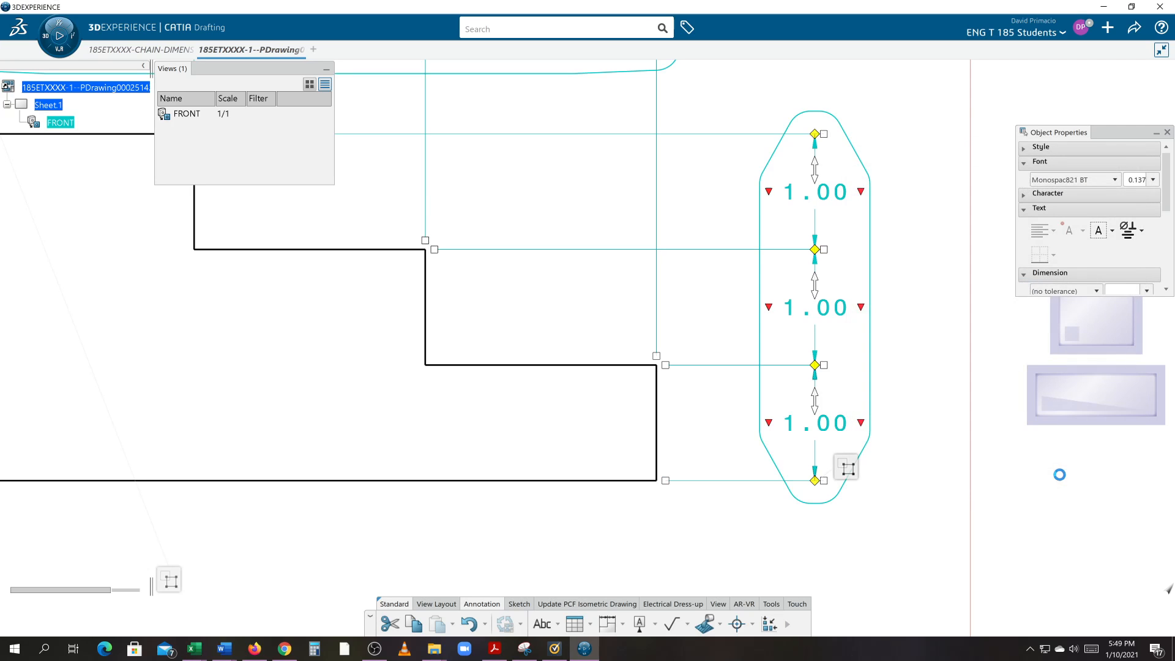
click(464, 466)
Shift the vertical dimension chain slightly closer to the front view and the horizontal chain slightly farther above it.
middle_drag(464, 446, 493, 480)
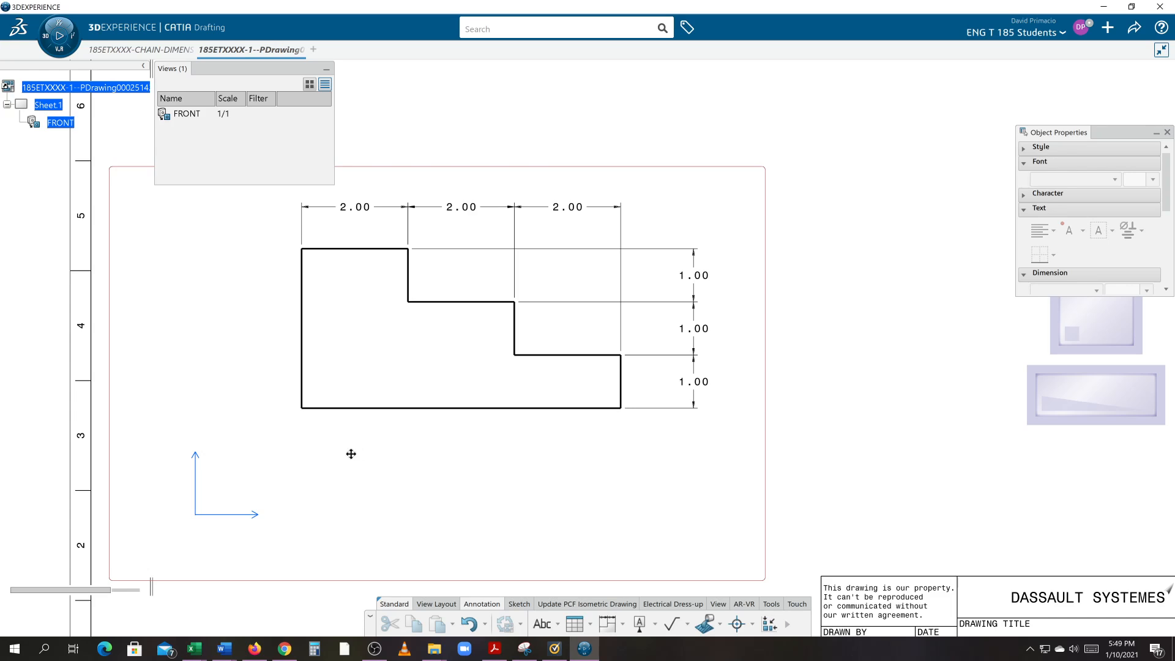
mouse_move(351, 454)
middle_down()
mouse_move(528, 476)
mouse_move(477, 490)
mouse_move(516, 508)
middle_up()
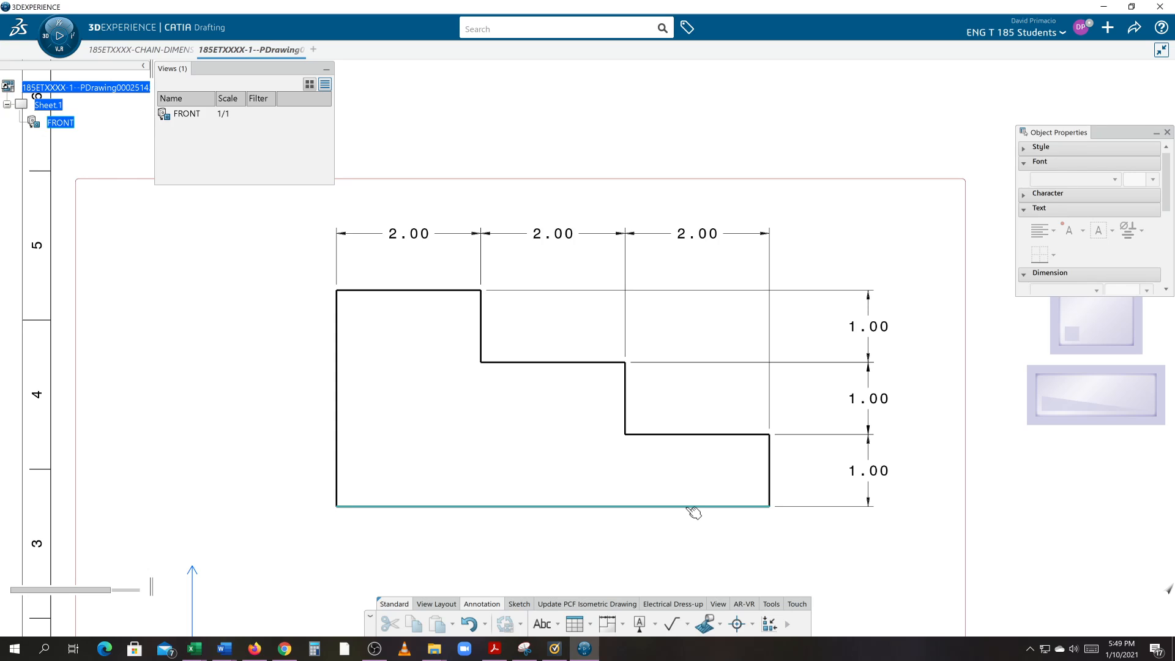
mouse_move(874, 501)
mouse_down()
mouse_move(827, 494)
mouse_move(889, 486)
mouse_move(834, 483)
mouse_move(889, 483)
mouse_move(879, 480)
mouse_up()
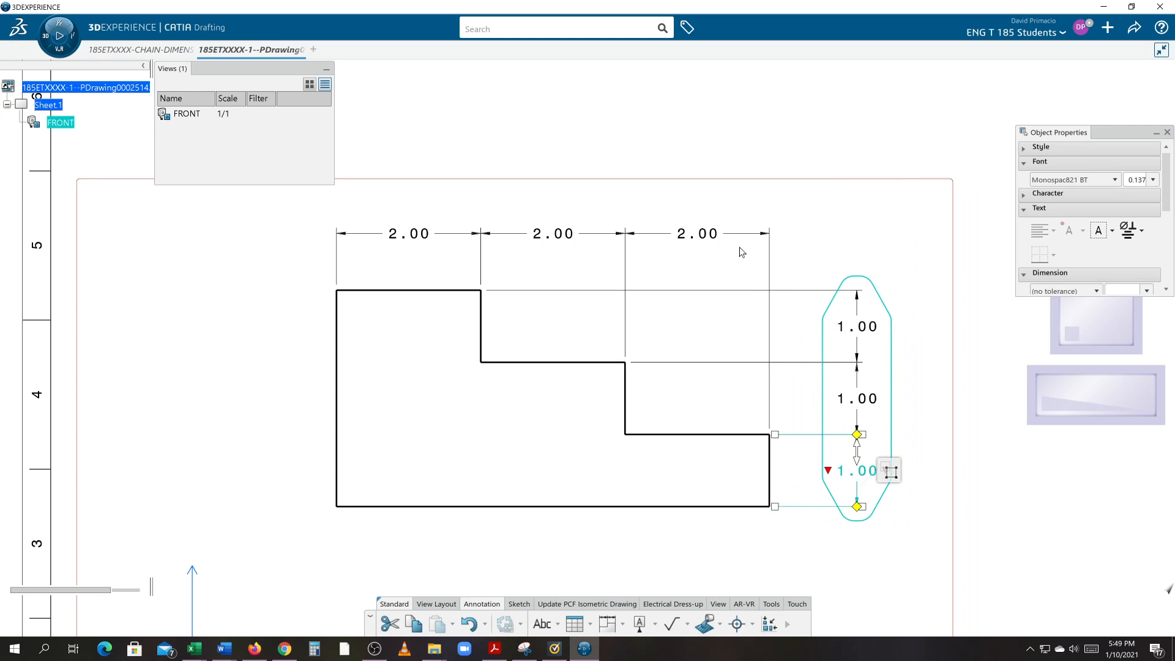
mouse_move(755, 236)
mouse_down()
mouse_move(751, 221)
mouse_move(764, 222)
mouse_up()
click(873, 221)
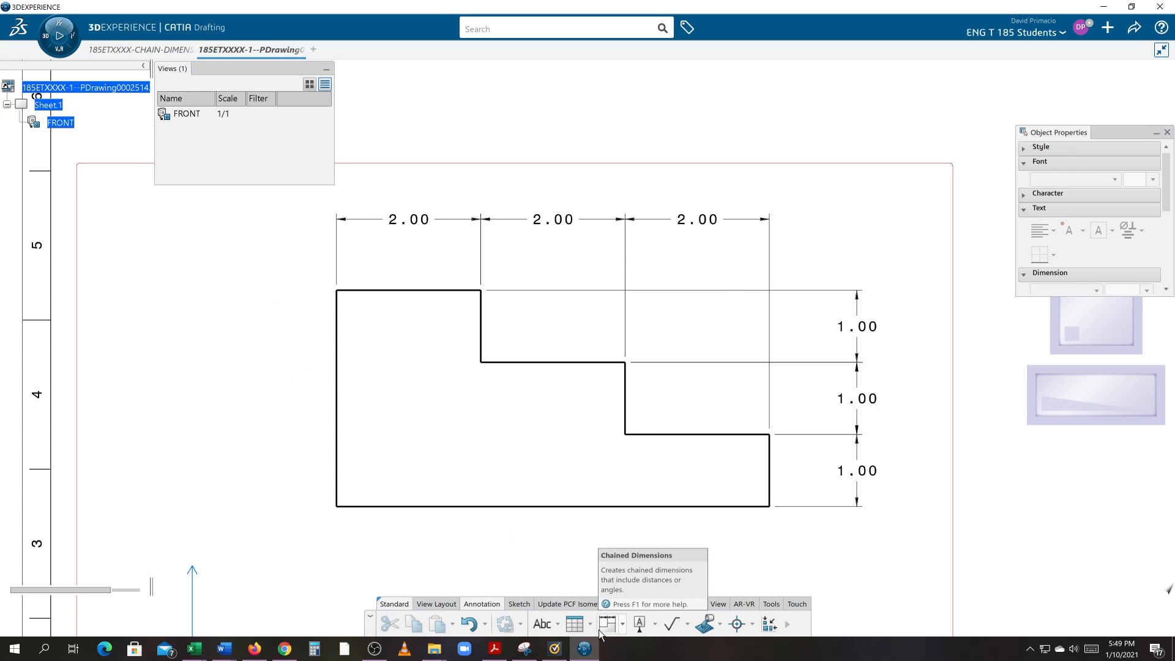
Display the grid, move the horizontal and vertical dimension chains closer to the front view's outline, and hide the grid.
click(717, 604)
click(563, 624)
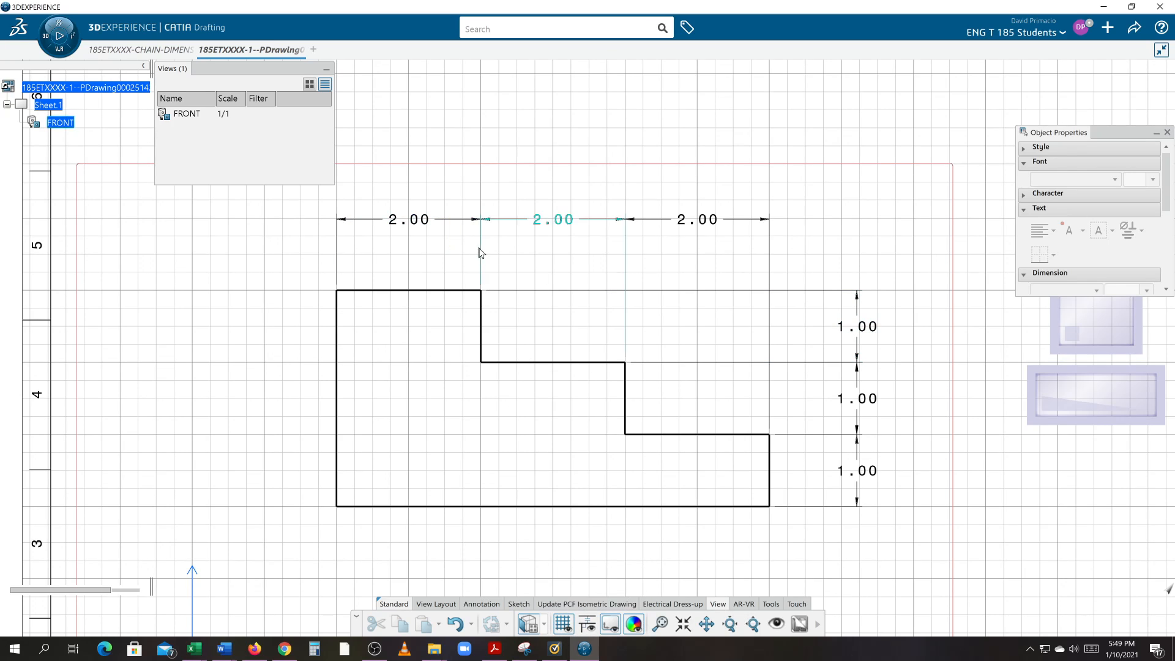
drag(465, 223, 462, 259)
click(674, 337)
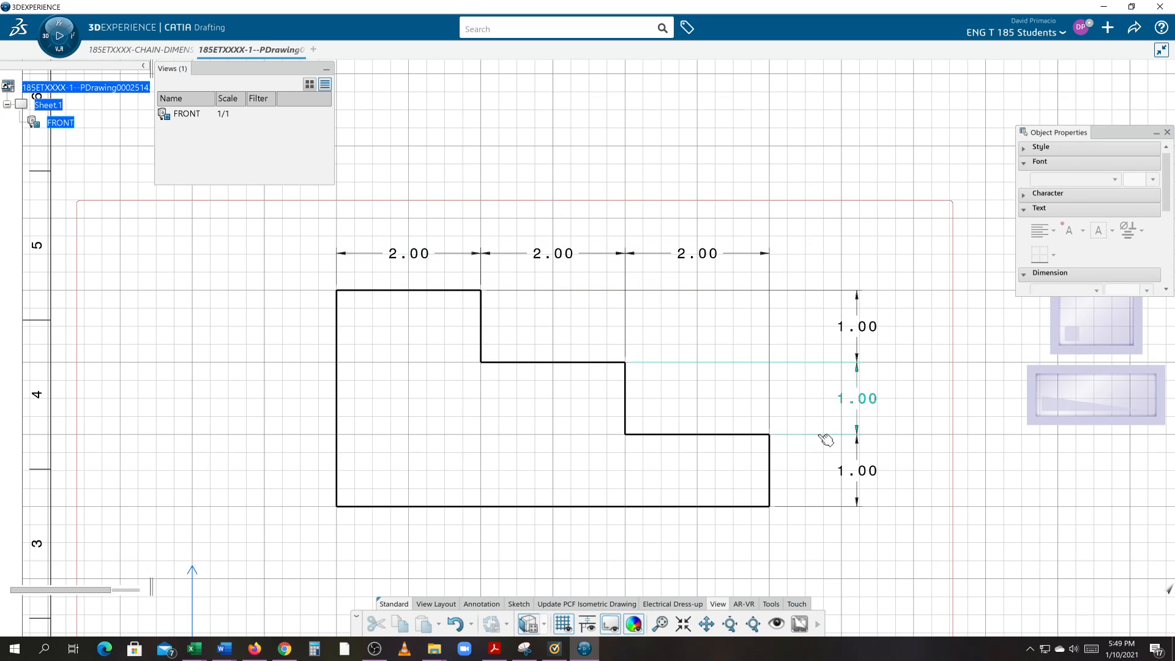
drag(861, 468, 831, 453)
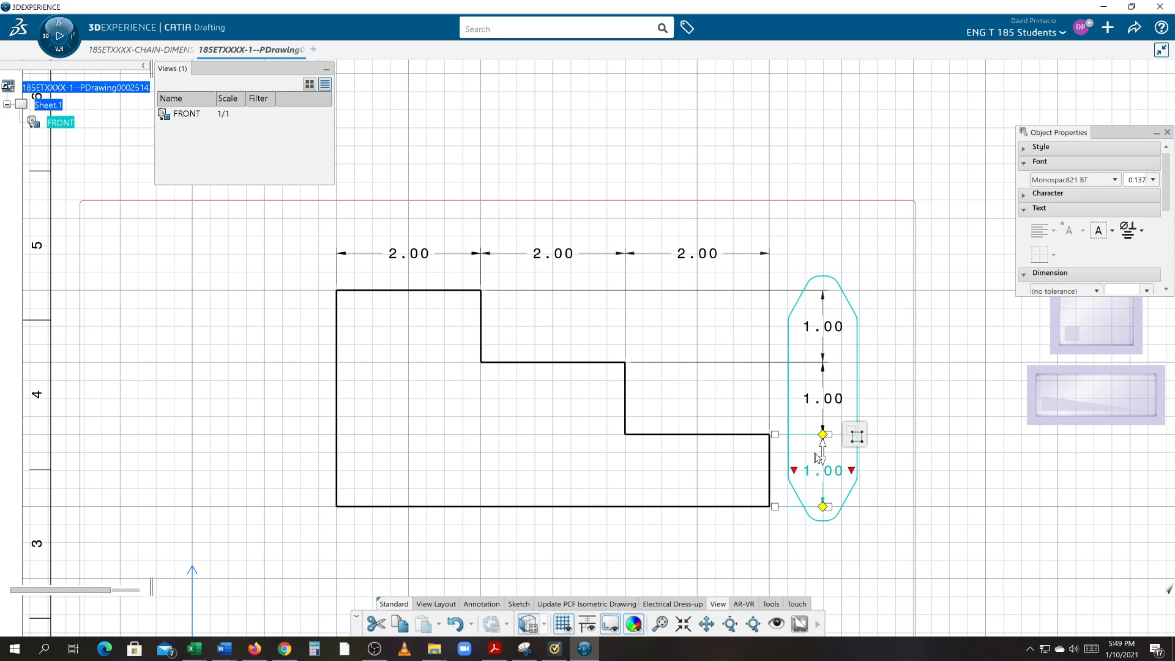
click(673, 544)
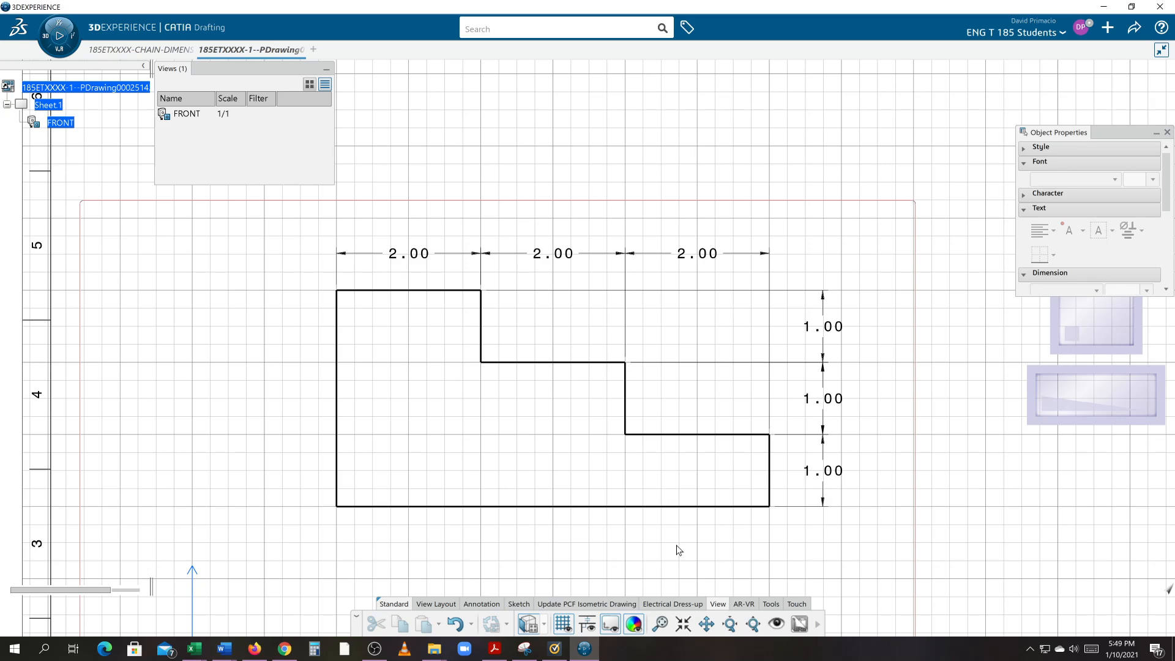
click(563, 625)
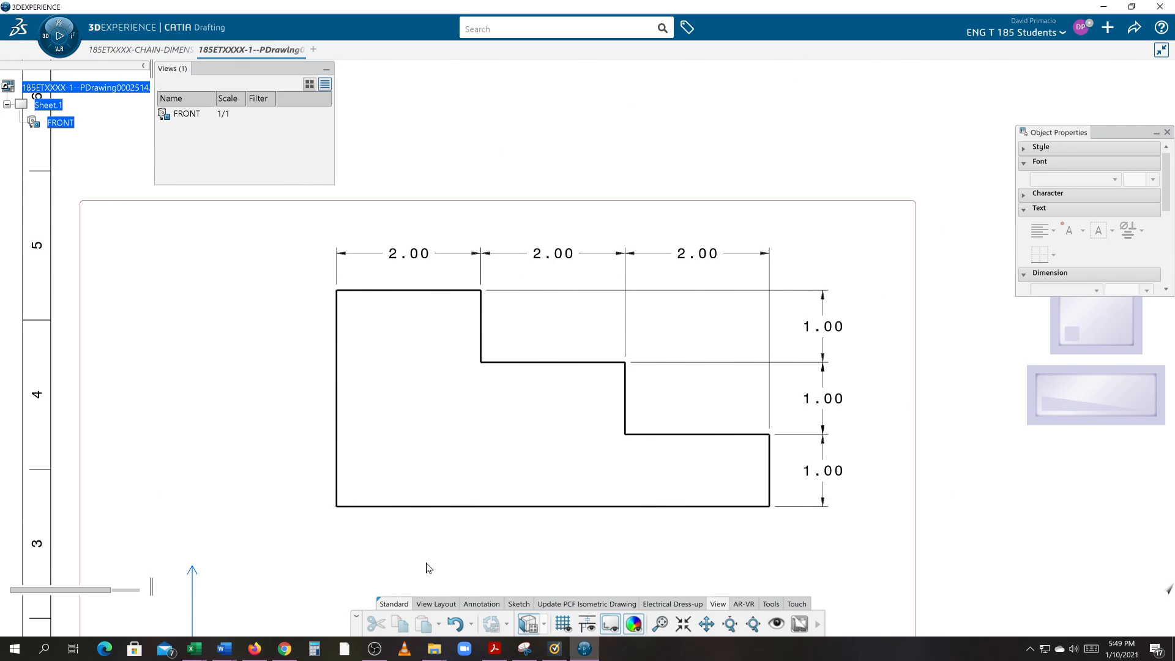
Examine the sheet's title block, revision table and the front view's dimensions.
middle_drag(426, 559, 483, 469)
mouse_move(483, 473)
middle_down()
mouse_move(470, 532)
mouse_move(569, 495)
mouse_move(569, 512)
middle_up()
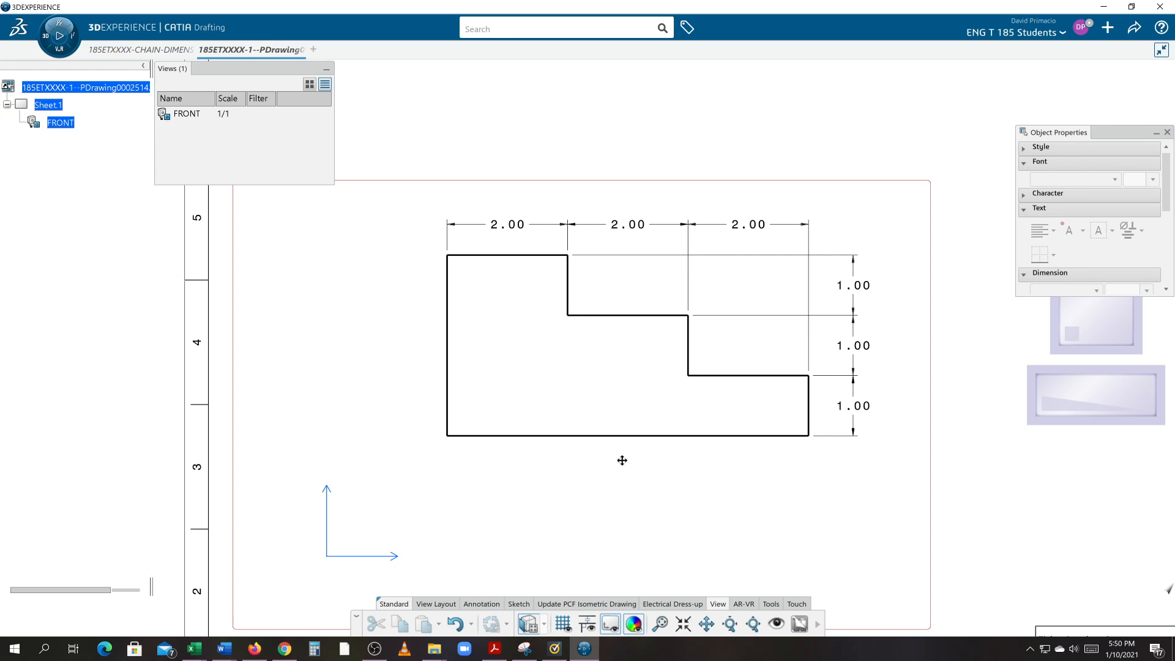
mouse_move(622, 459)
middle_down()
mouse_move(619, 477)
mouse_move(758, 506)
mouse_move(694, 466)
mouse_move(698, 507)
middle_up()
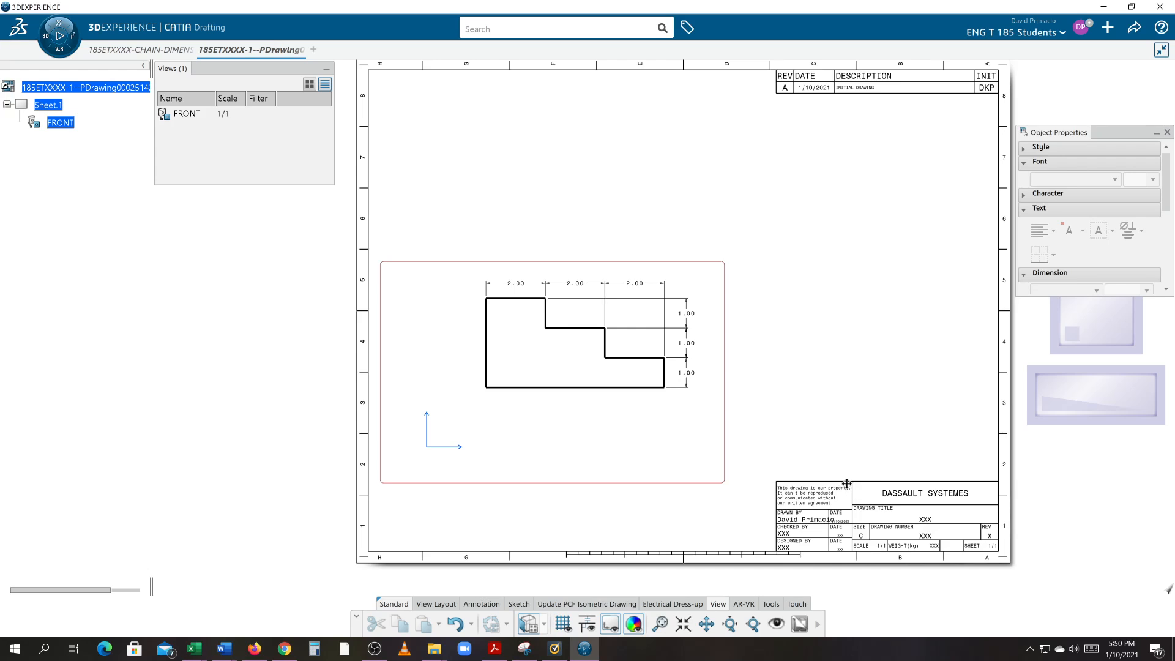
mouse_move(847, 483)
middle_down()
mouse_move(698, 406)
mouse_move(696, 367)
middle_up()
mouse_move(835, 453)
middle_down()
mouse_move(771, 339)
mouse_move(771, 350)
middle_up()
middle_drag(755, 249, 729, 478)
middle_drag(668, 309, 685, 478)
middle_drag(696, 153, 708, 372)
middle_drag(656, 223, 539, 220)
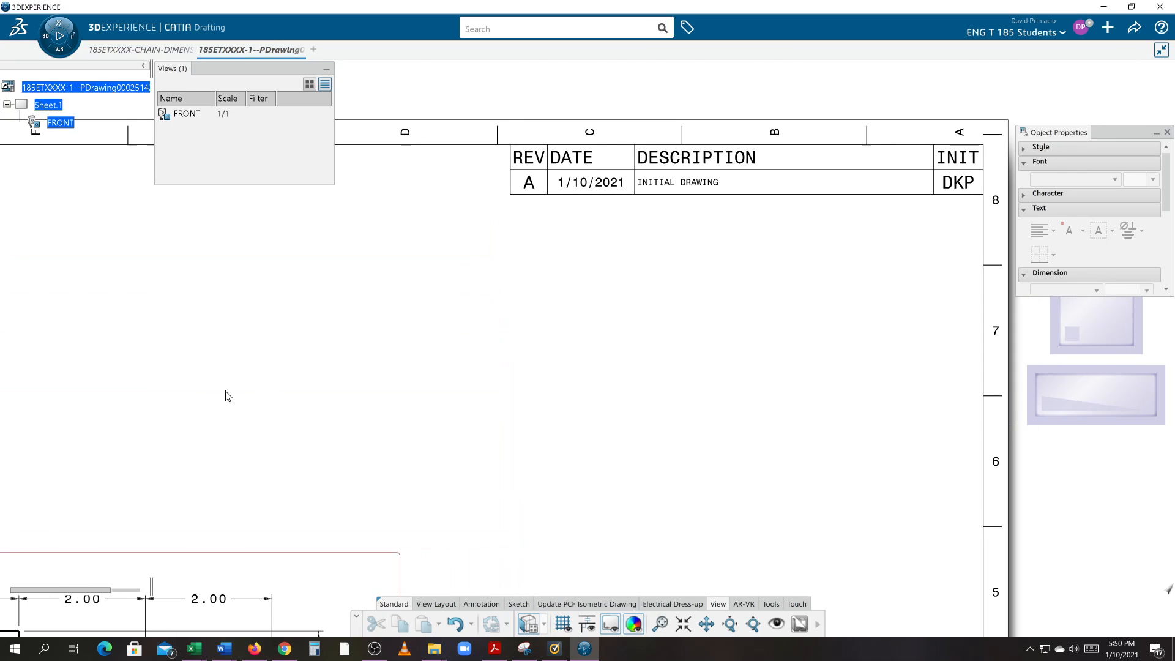
middle_drag(225, 395, 999, 189)
mouse_move(668, 370)
middle_down()
mouse_move(691, 228)
mouse_move(686, 253)
middle_up()
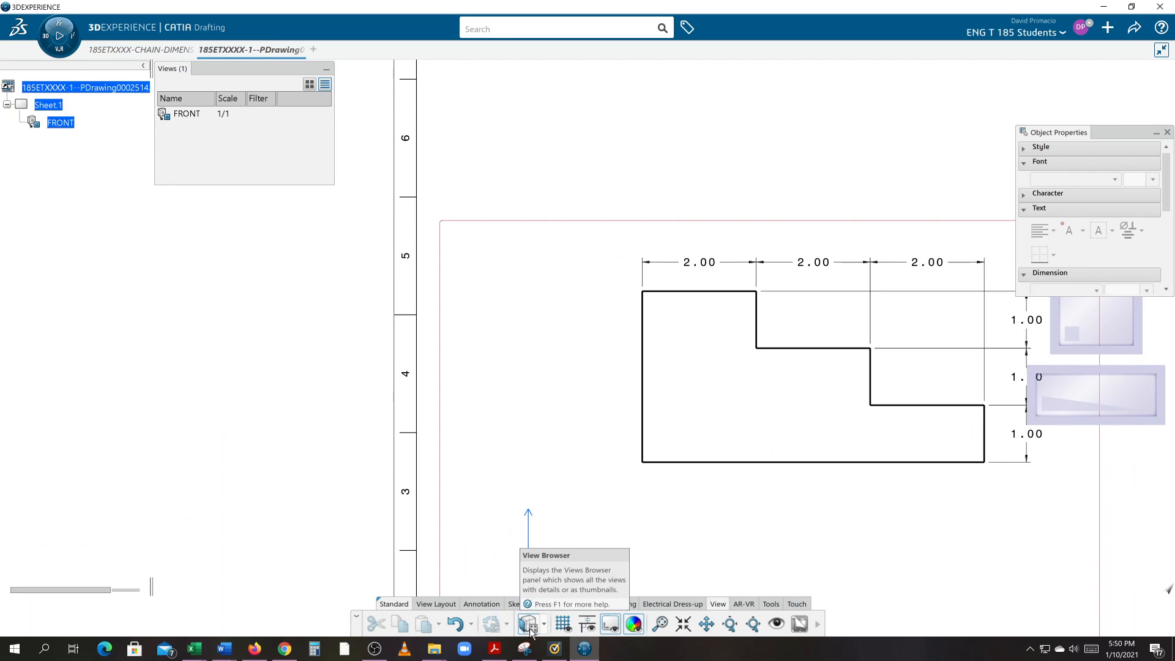
middle_drag(490, 539, 498, 488)
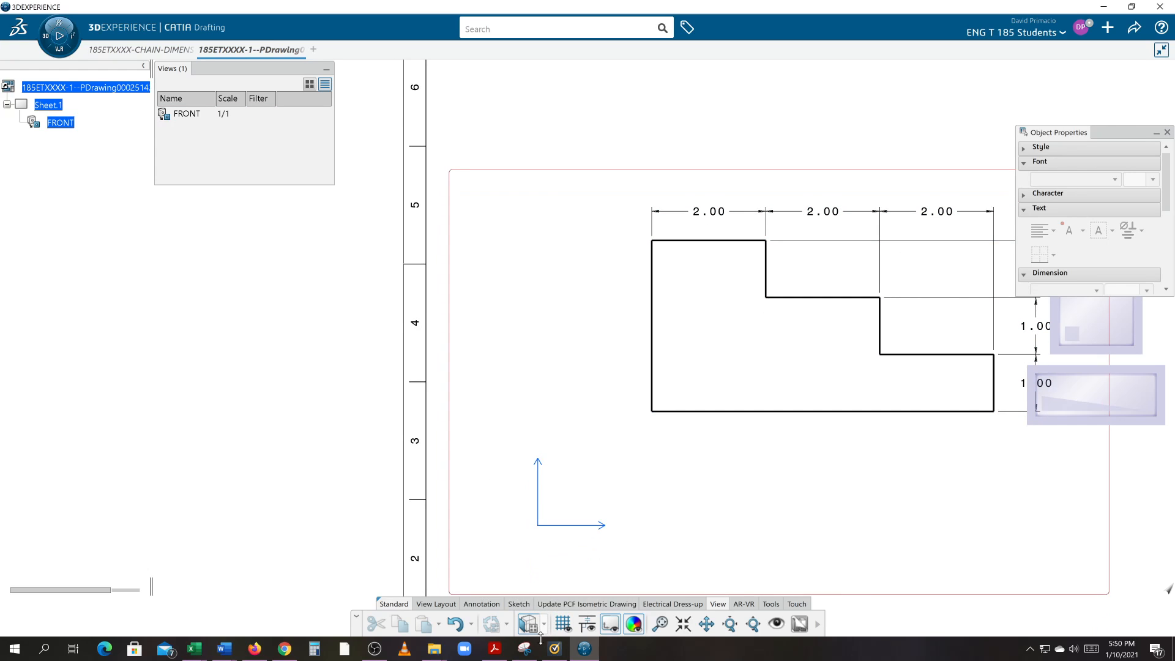
Try a left projection view beside the front view, and delete it.
click(439, 603)
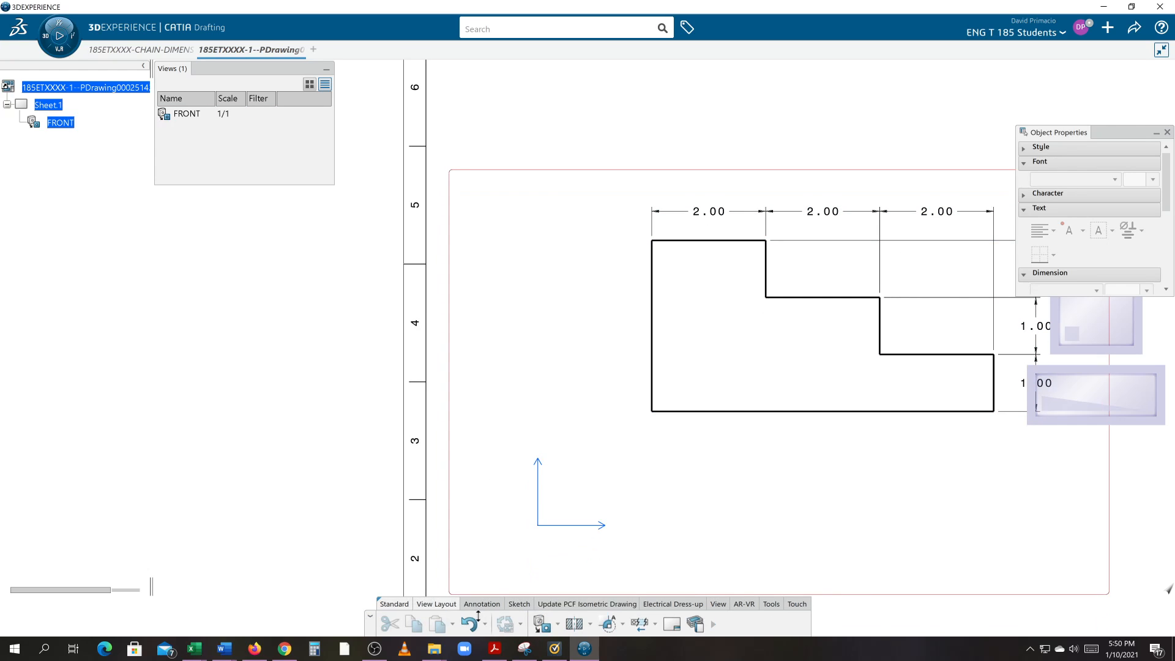
click(560, 627)
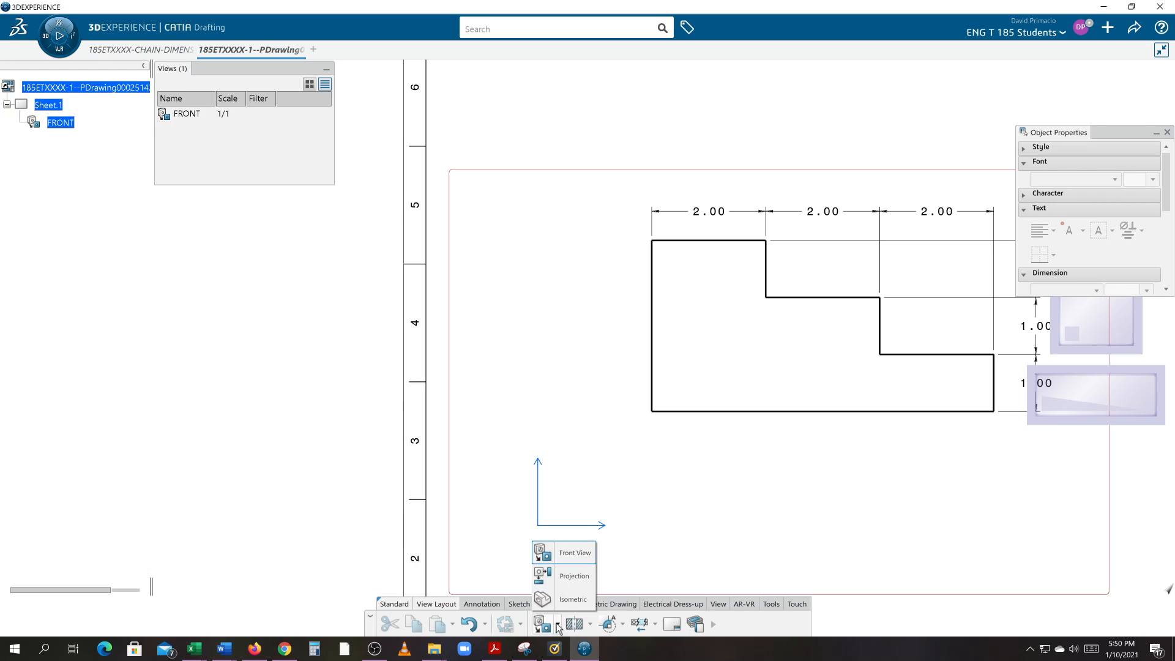
click(564, 574)
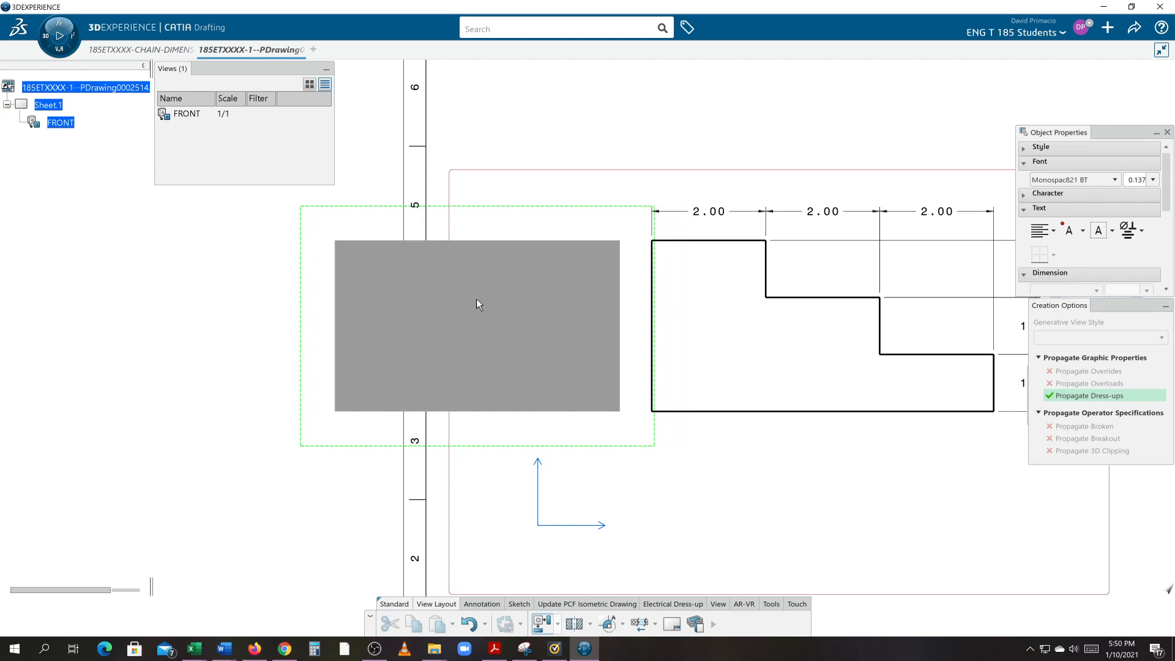
click(477, 301)
scroll(765, 538, down, 5)
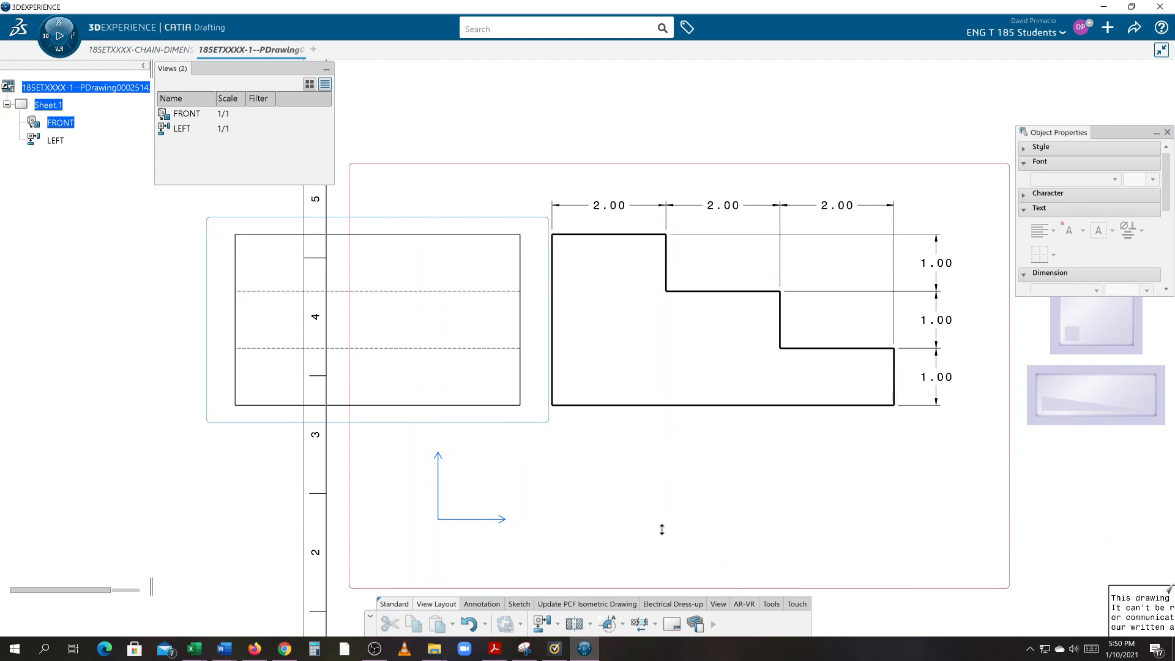
scroll(705, 551, down, 4)
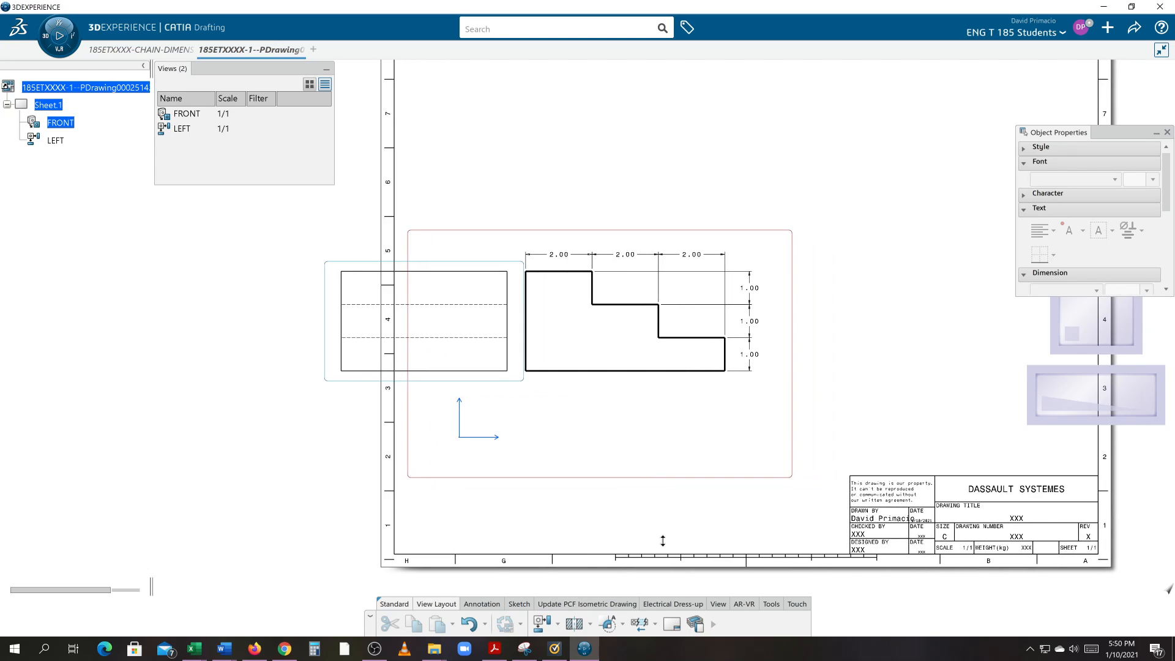
scroll(668, 533, up, 2)
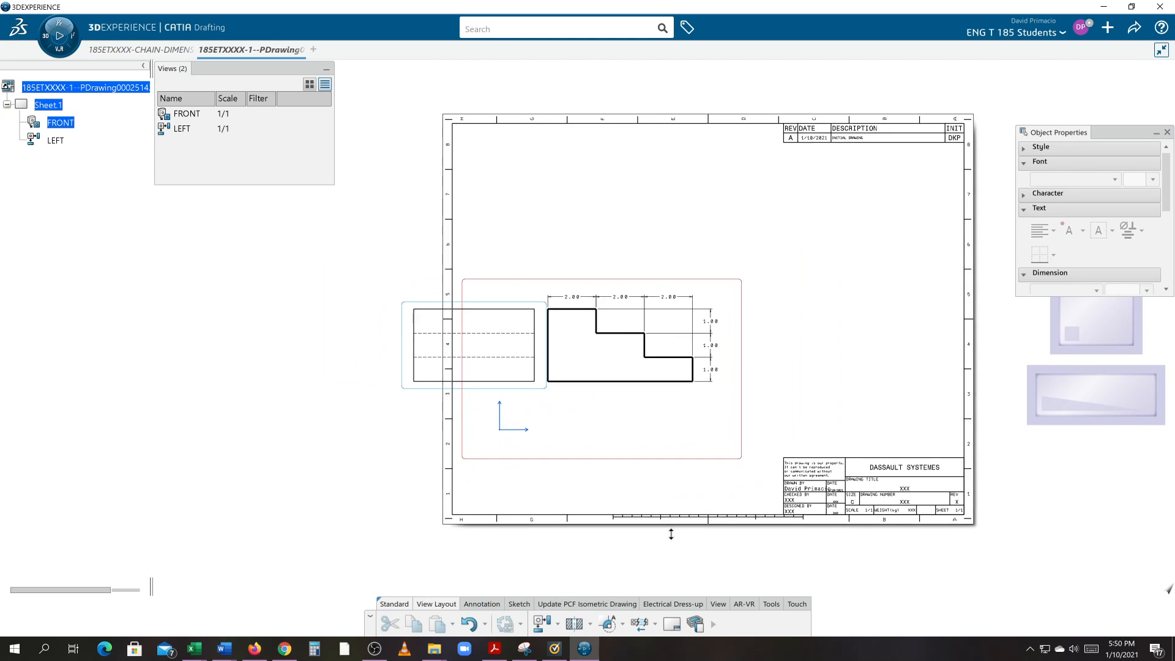
click(536, 319)
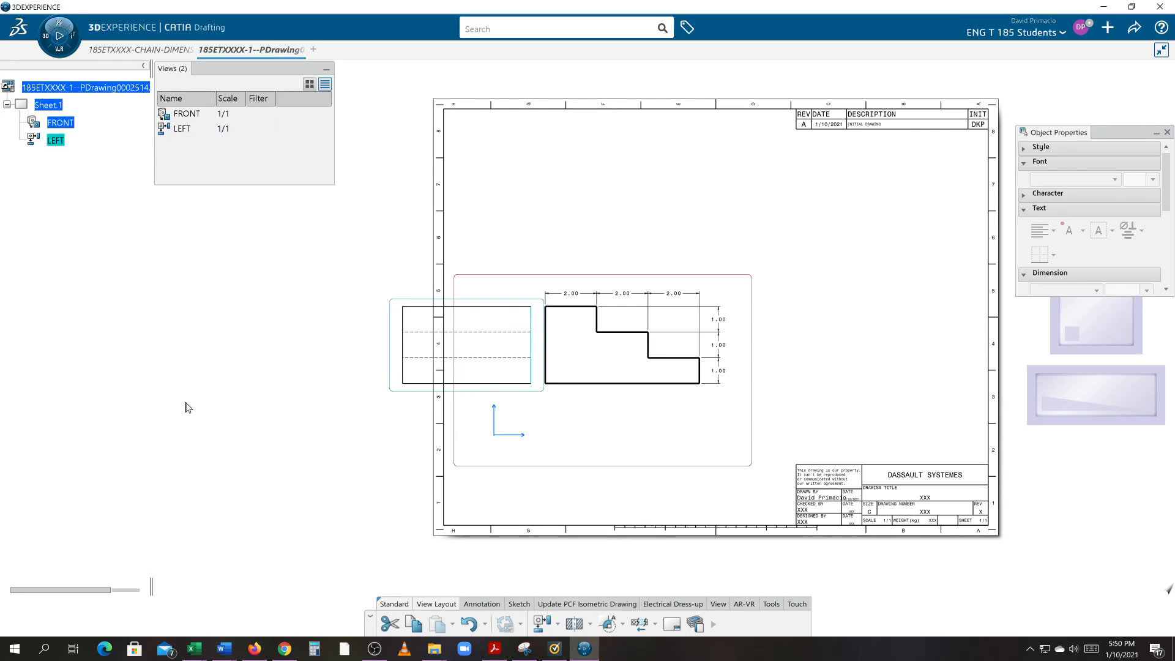
click(448, 446)
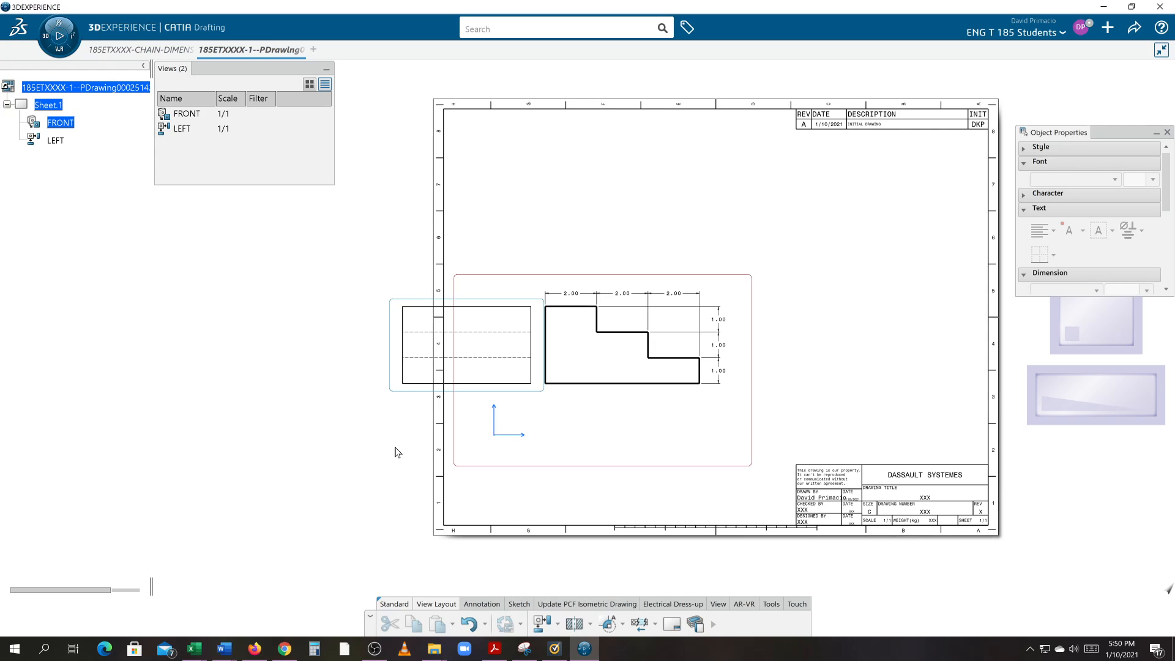
key(Delete)
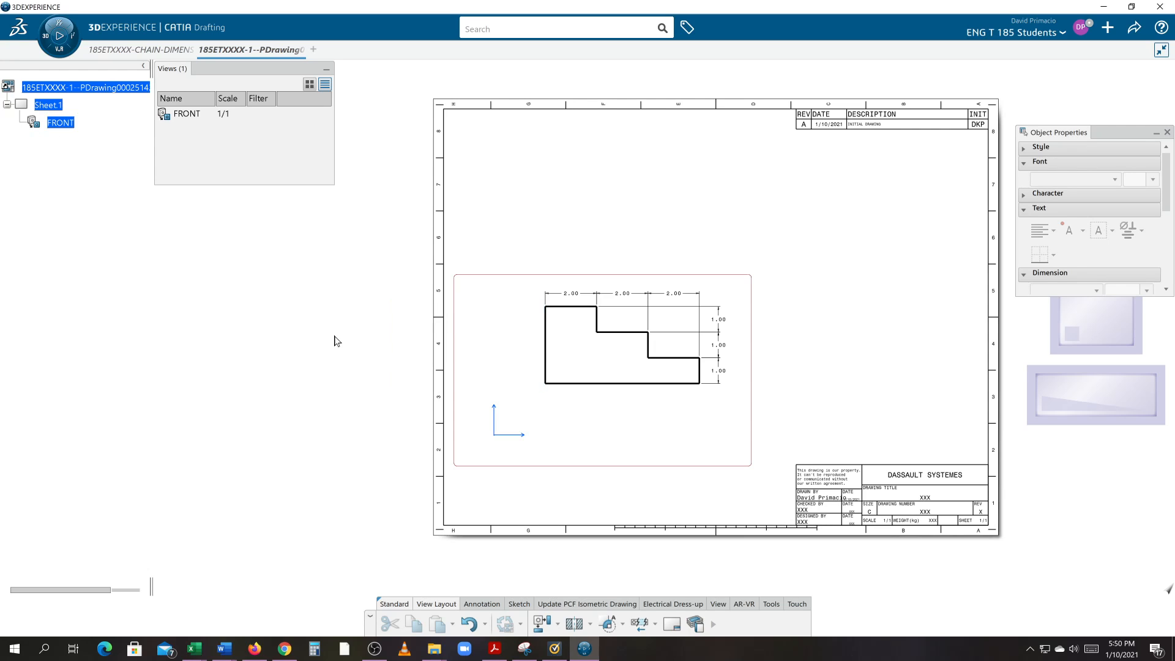
Project a top view from the front view and place it directly above the dimensioned view.
mouse_move(356, 412)
middle_down()
mouse_move(366, 405)
mouse_move(367, 427)
middle_up()
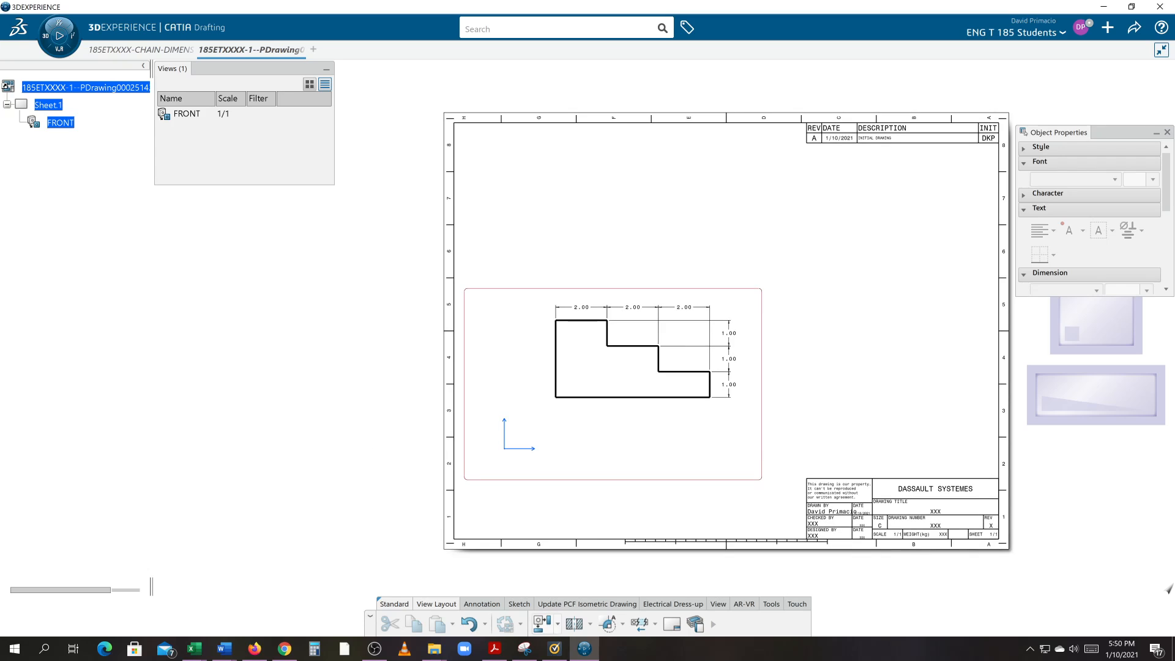
click(539, 625)
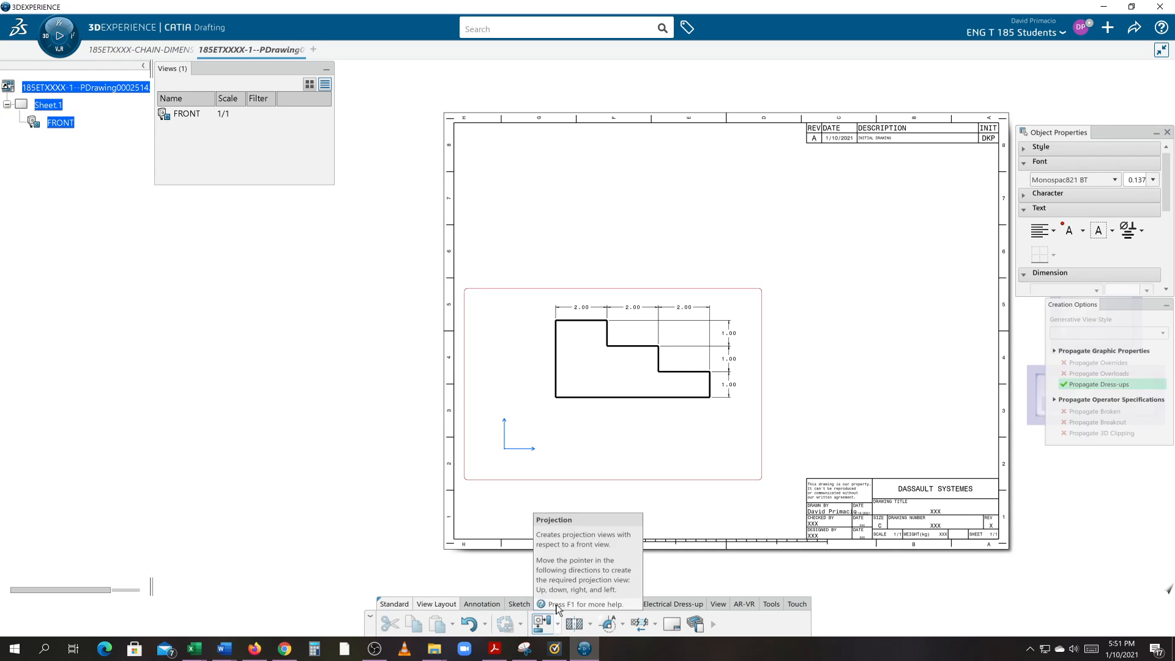
click(585, 208)
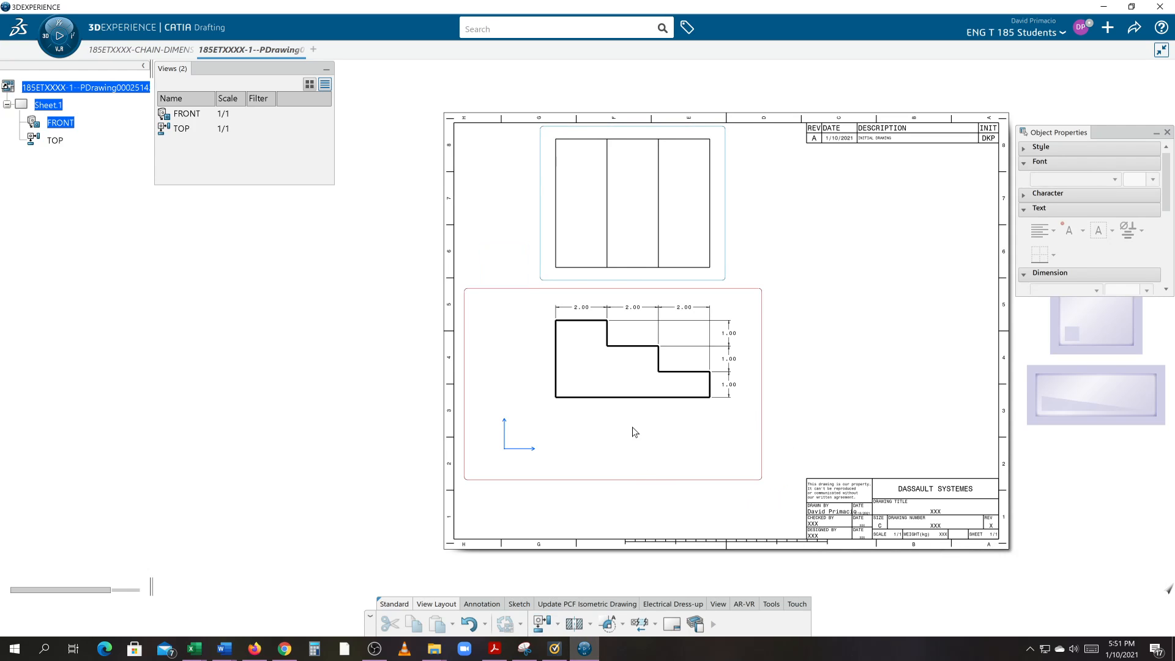
Set the line thickness of all the top view's geometry to 5: 0.05512 in.
middle_drag(633, 428, 619, 529)
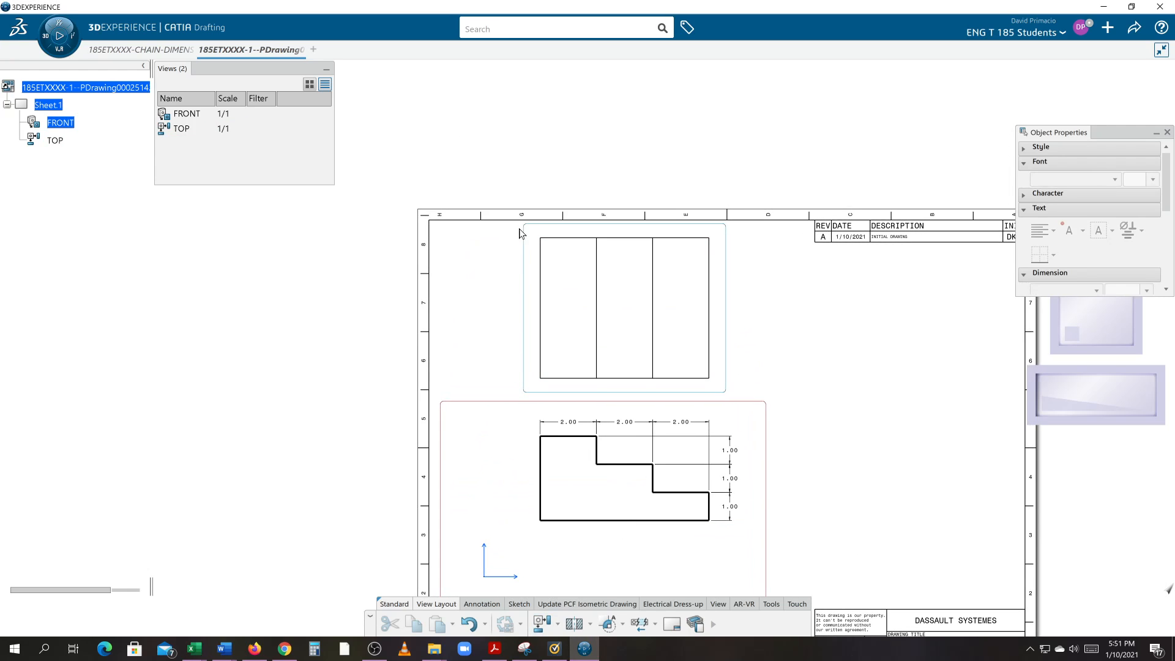
drag(532, 234, 720, 386)
right_click(706, 380)
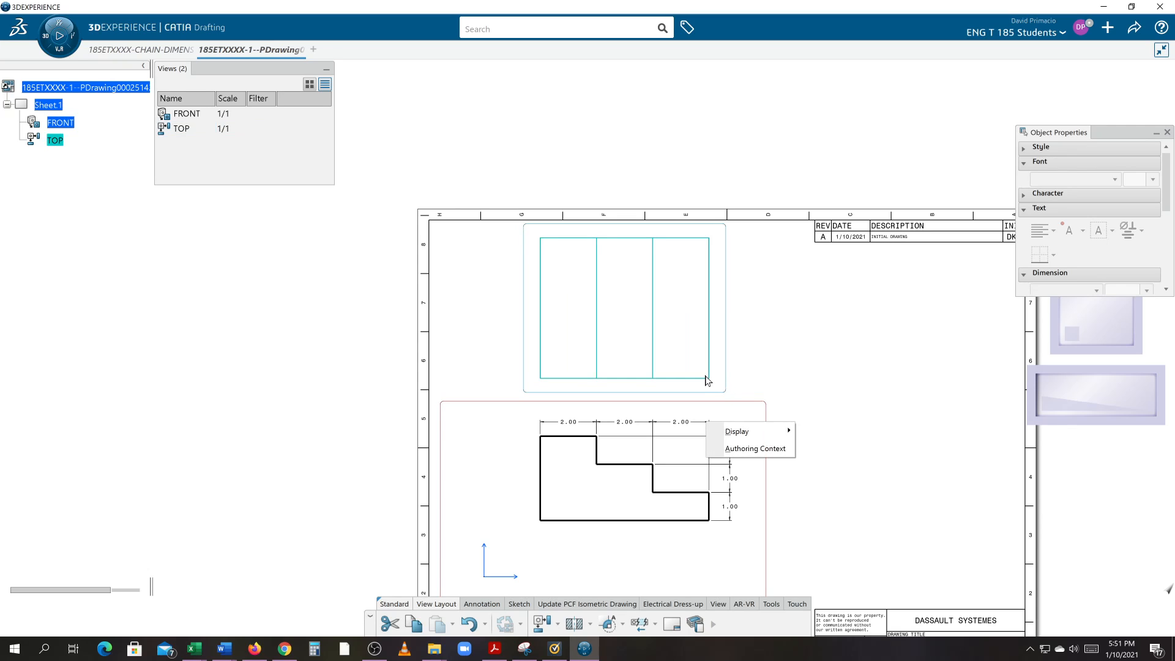
right_click(679, 378)
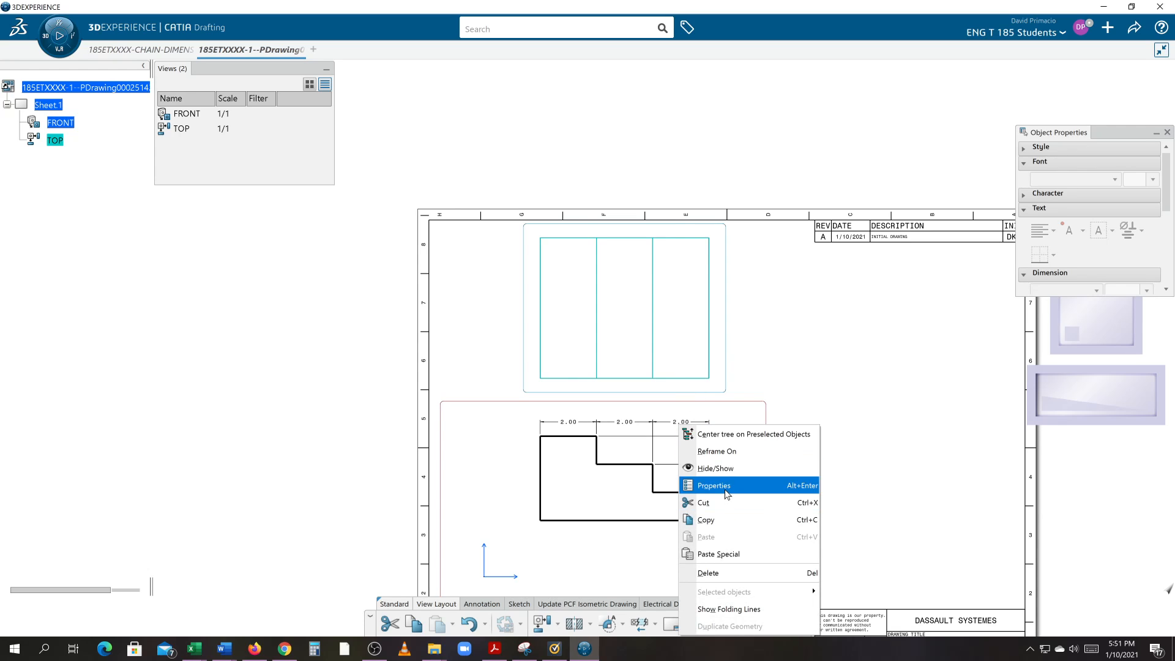
click(722, 485)
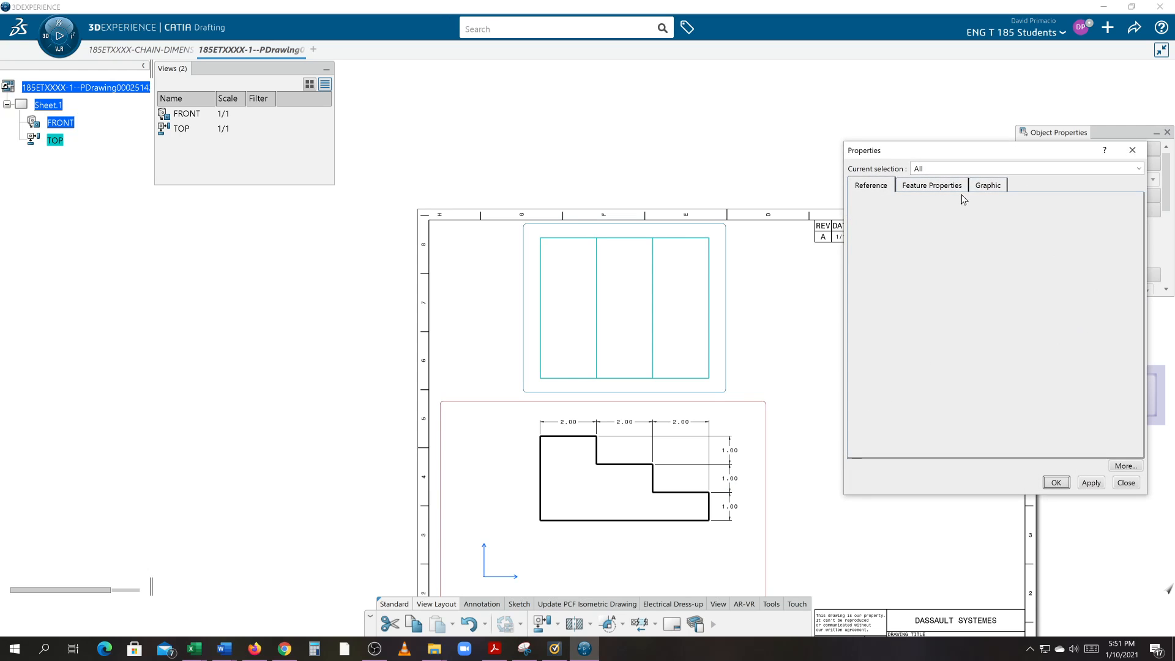
click(977, 189)
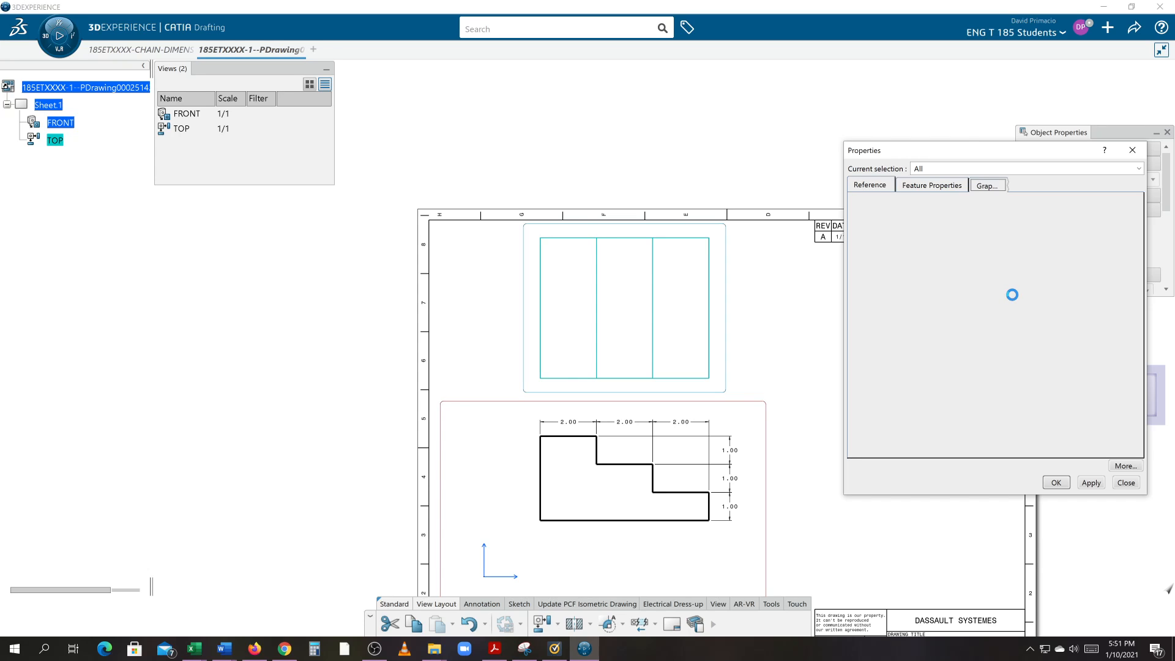
click(1038, 313)
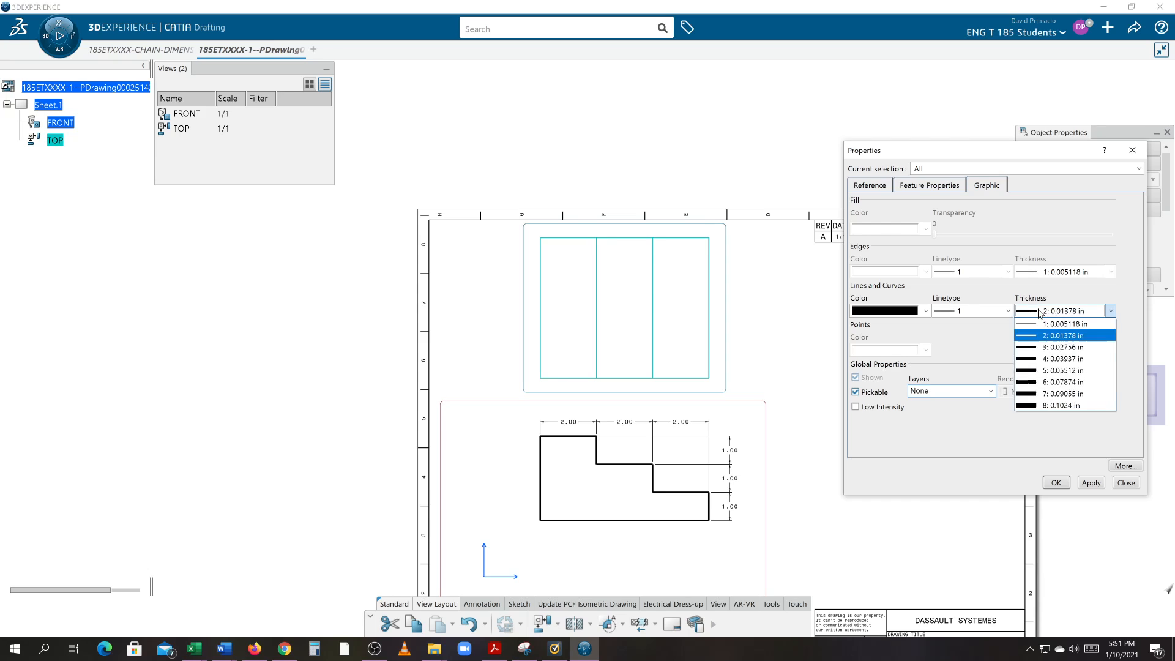
click(1048, 372)
click(1088, 485)
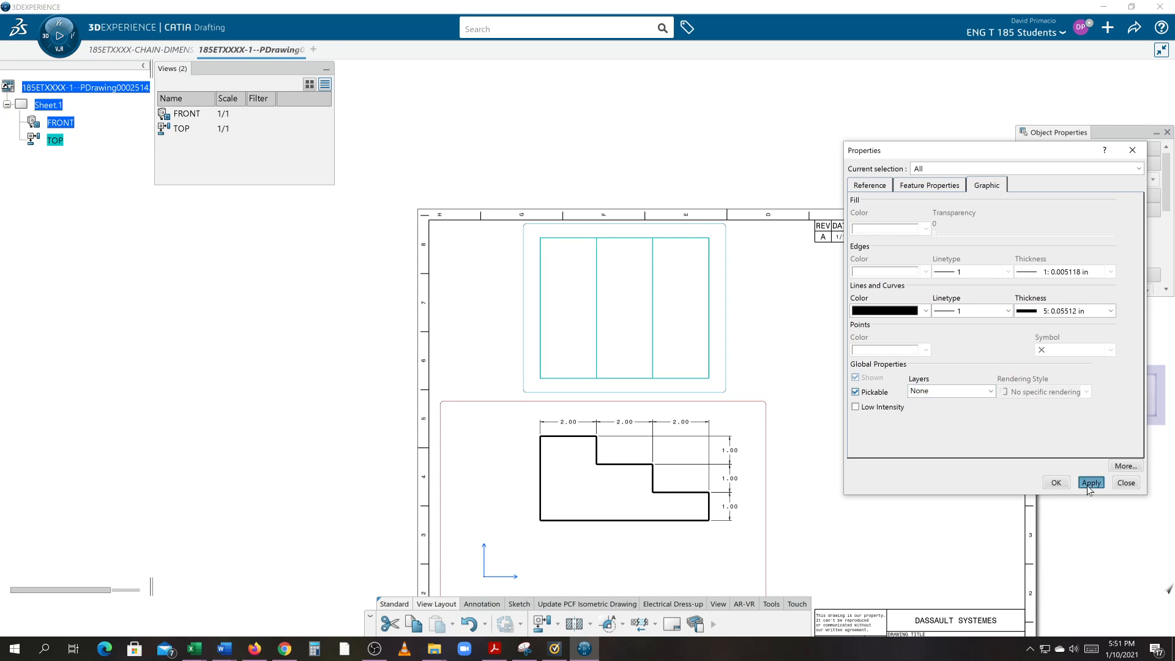
click(1065, 484)
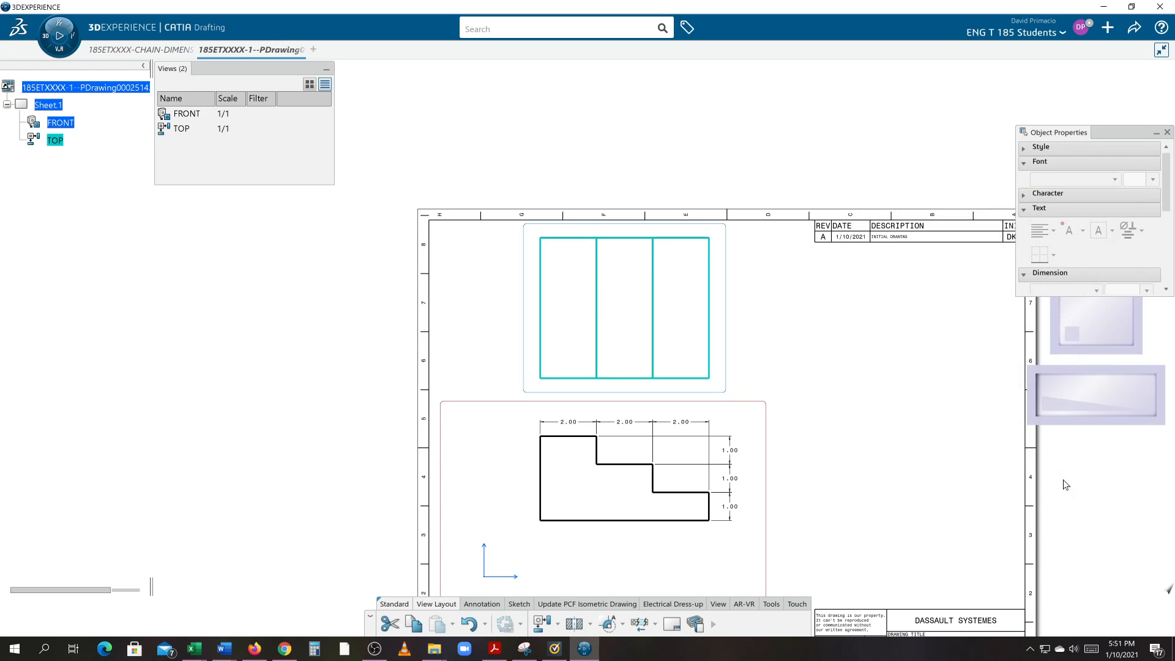
click(881, 414)
Dimension the top view's overall depth along its left edge and place the dimension just outside that edge.
mouse_move(871, 412)
middle_down()
mouse_move(834, 336)
mouse_move(818, 380)
middle_up()
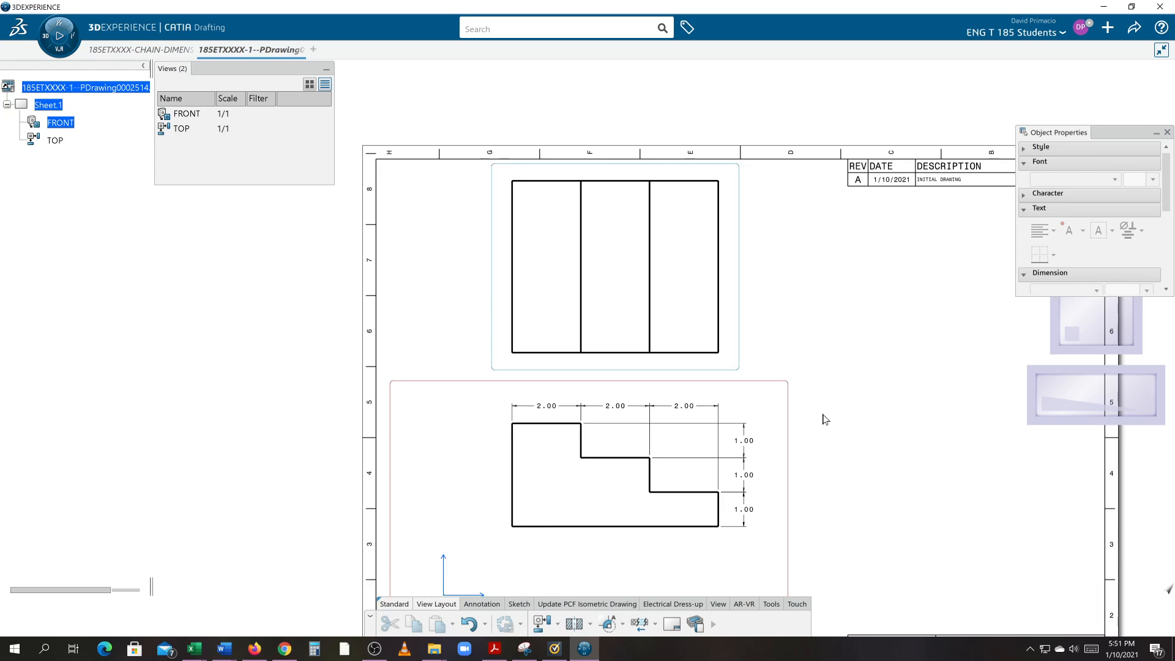
middle_drag(843, 546, 847, 435)
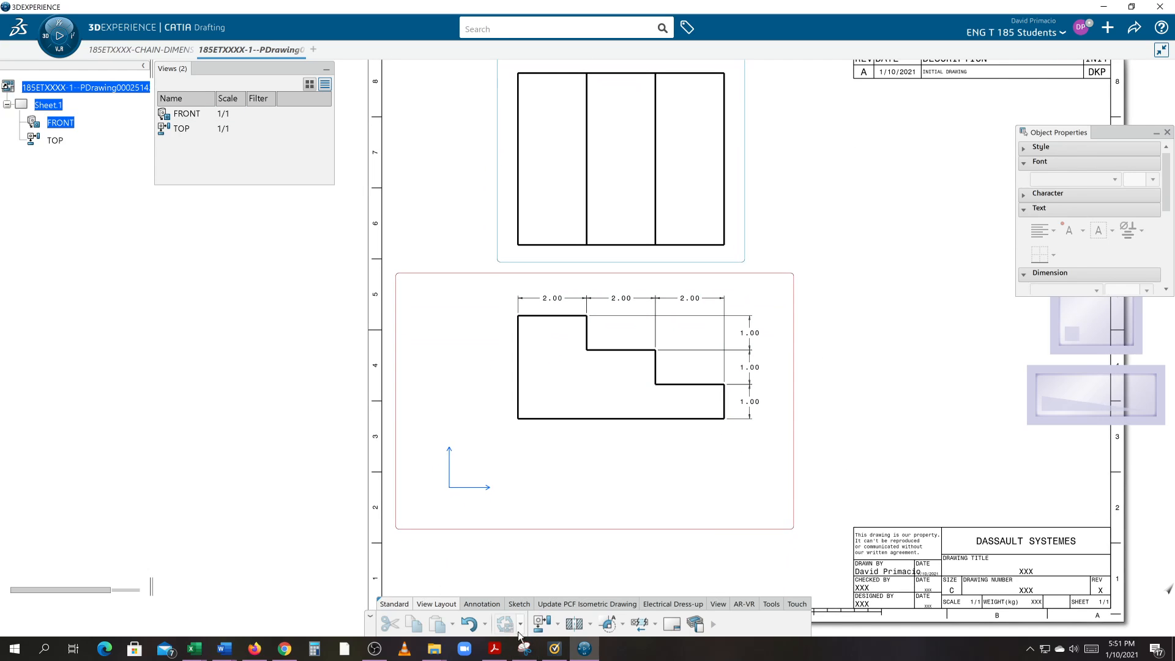
click(494, 606)
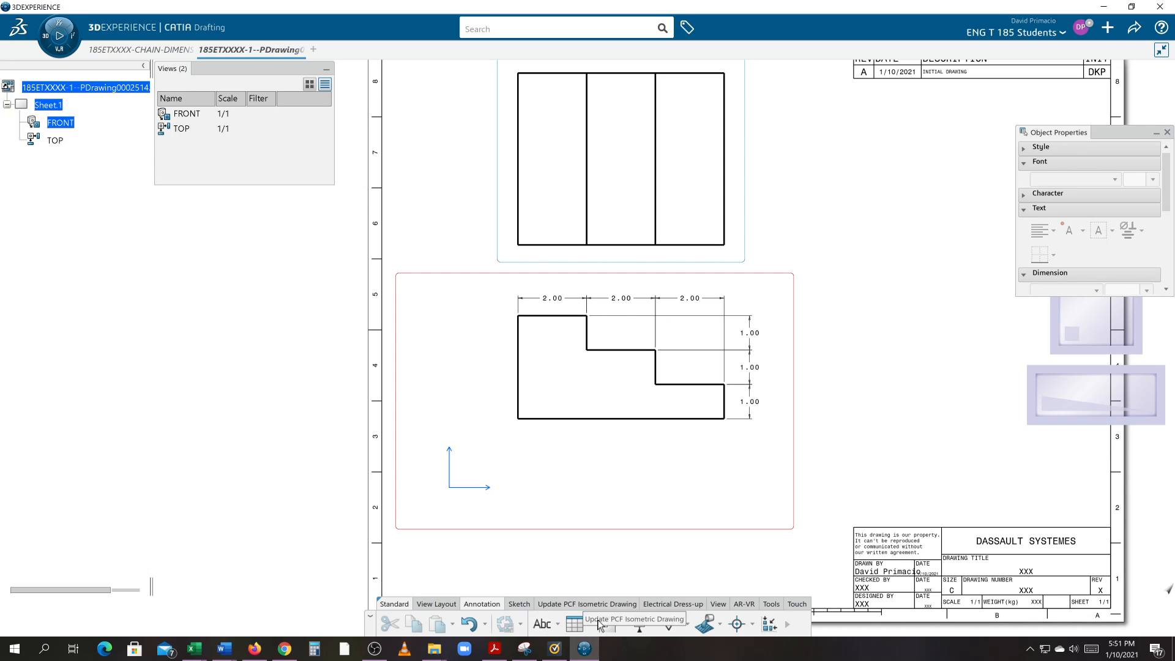
click(623, 624)
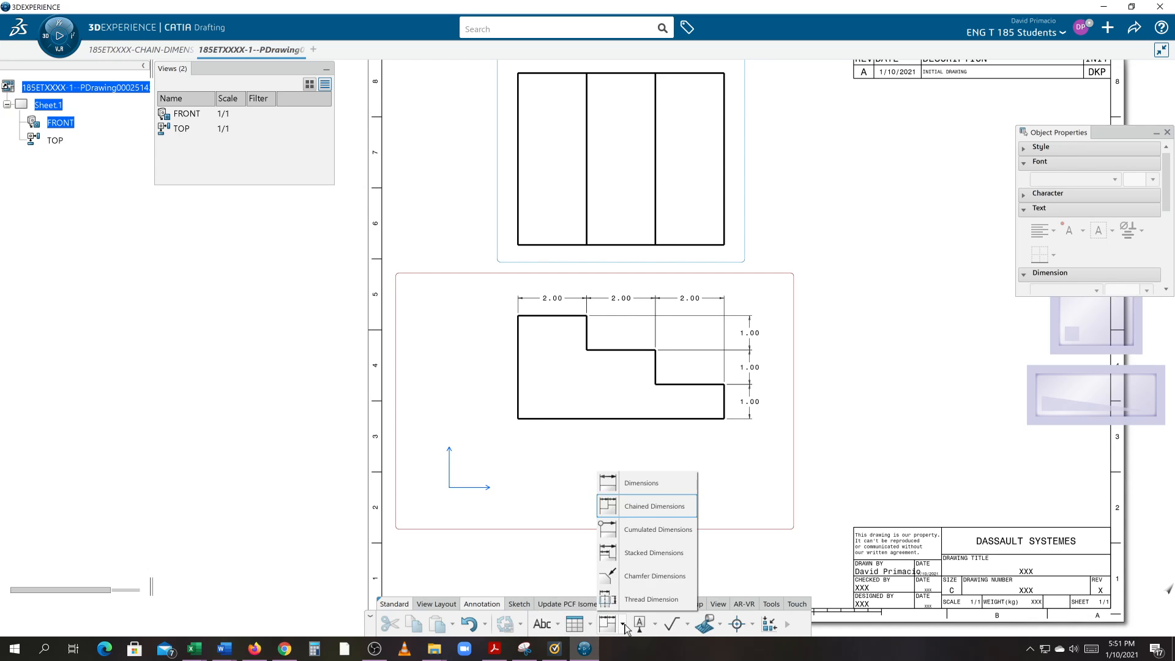
click(611, 482)
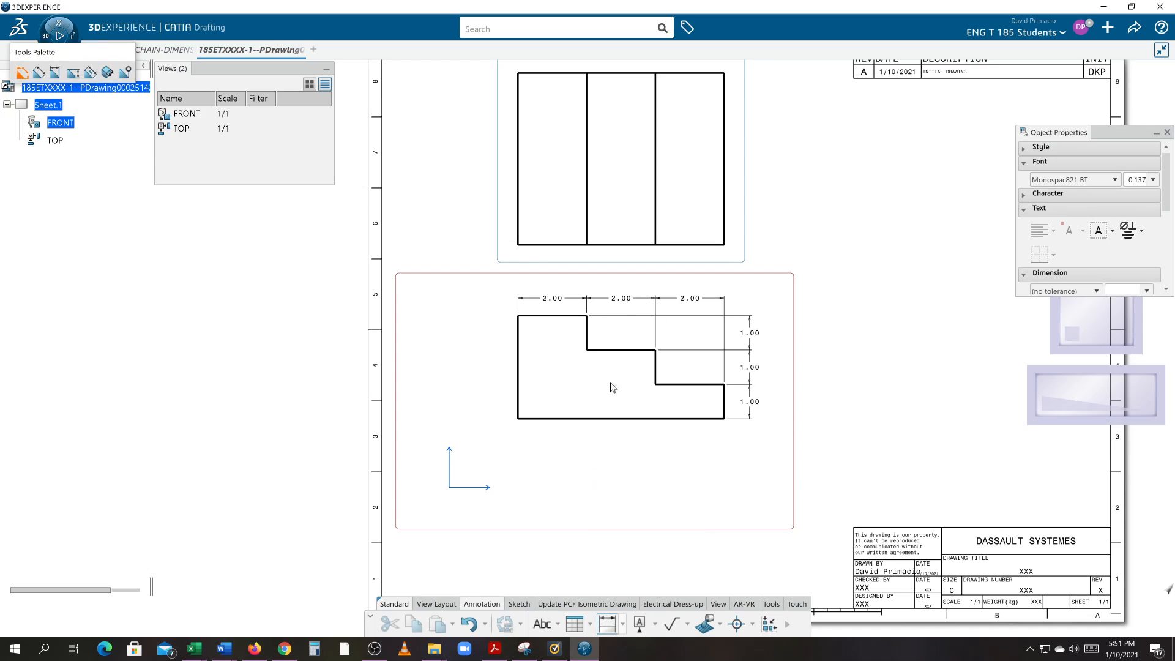
click(520, 194)
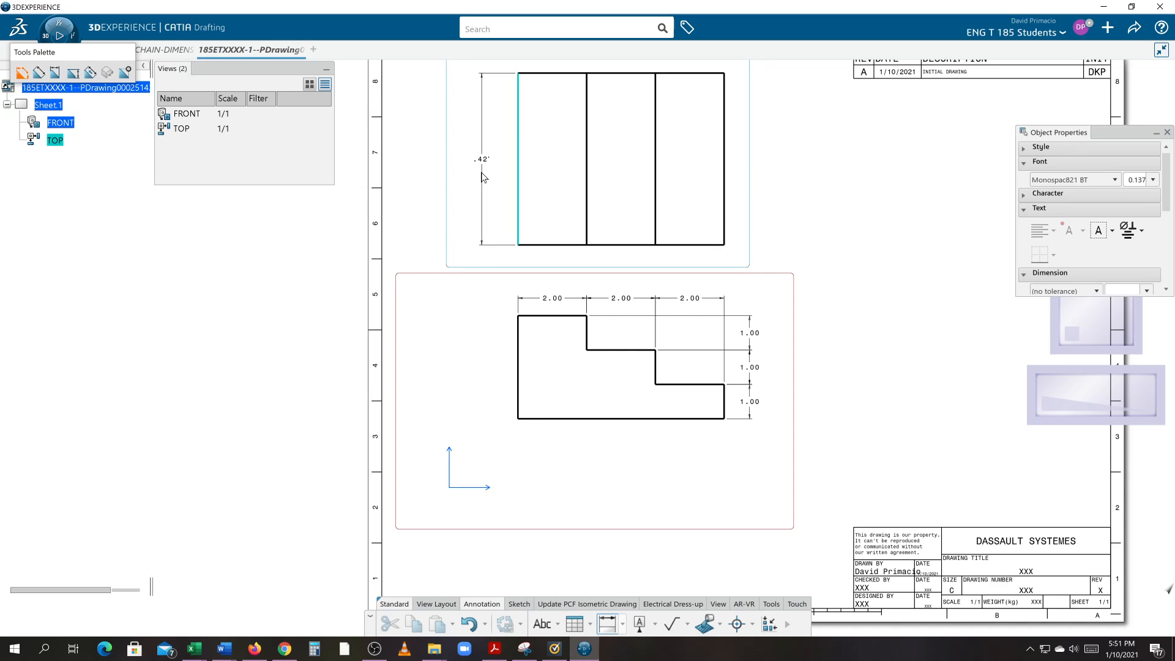
click(491, 187)
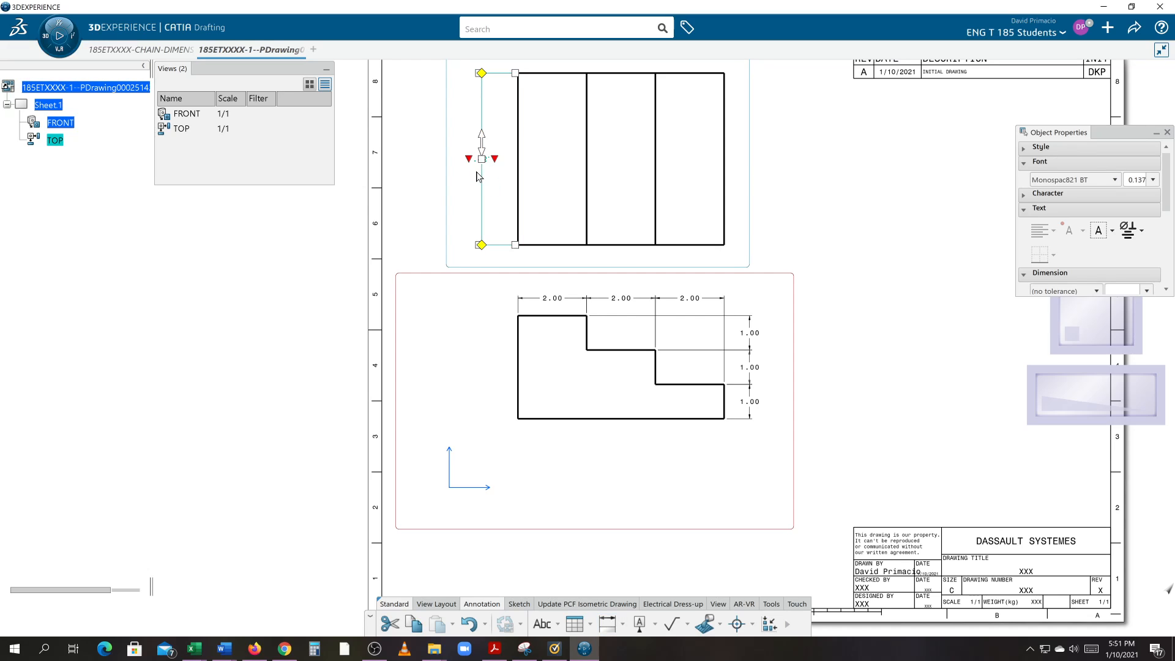
Change the main value format description of the top view's depth dimension to NUM.DINC.
right_click(482, 177)
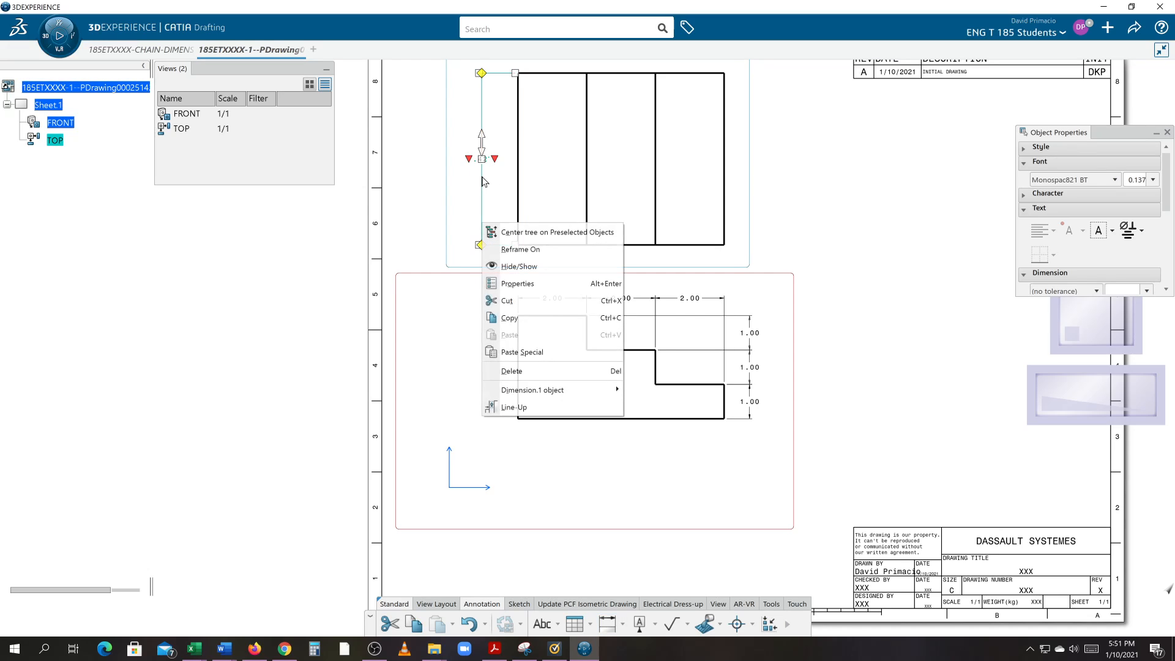
click(522, 285)
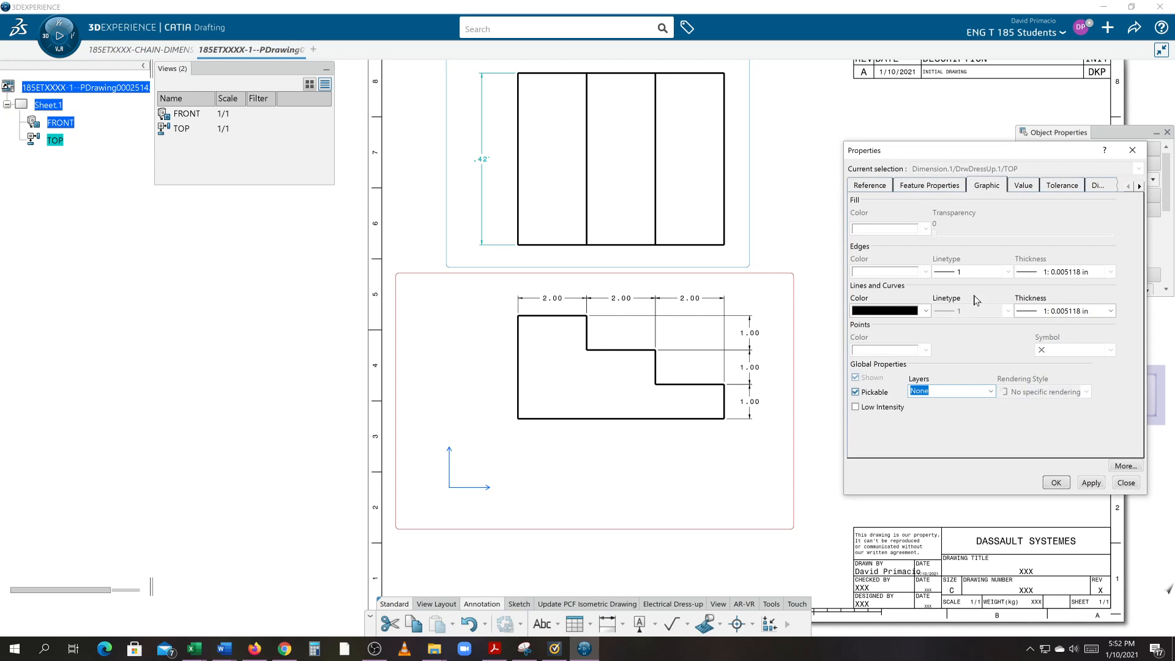
click(1021, 186)
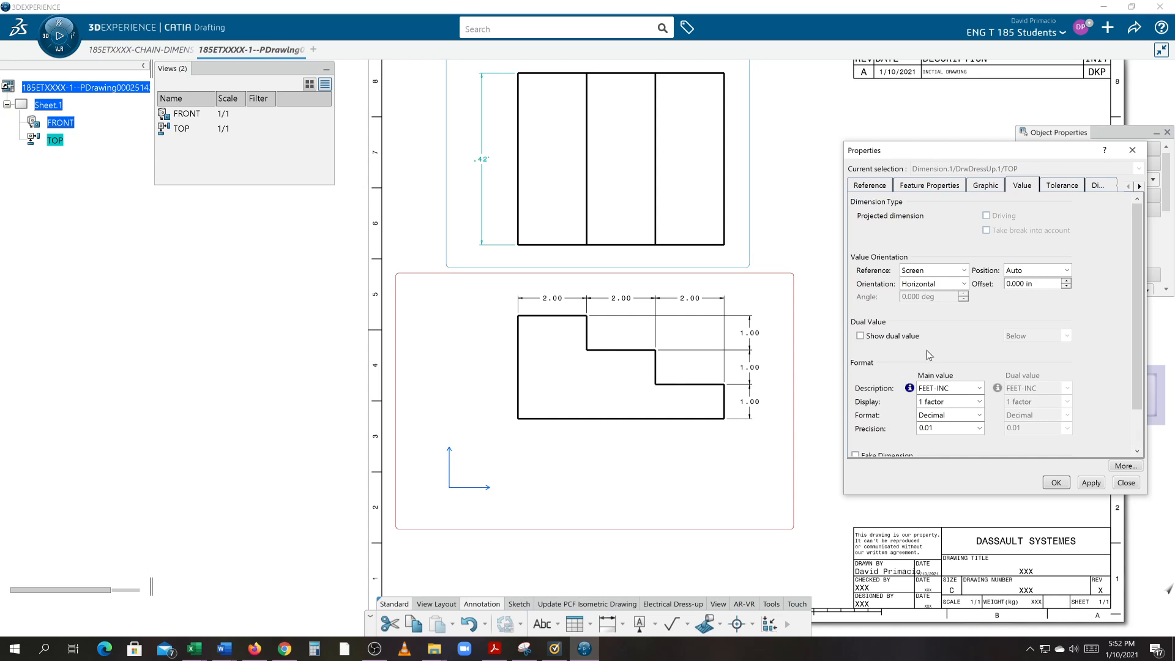
click(939, 392)
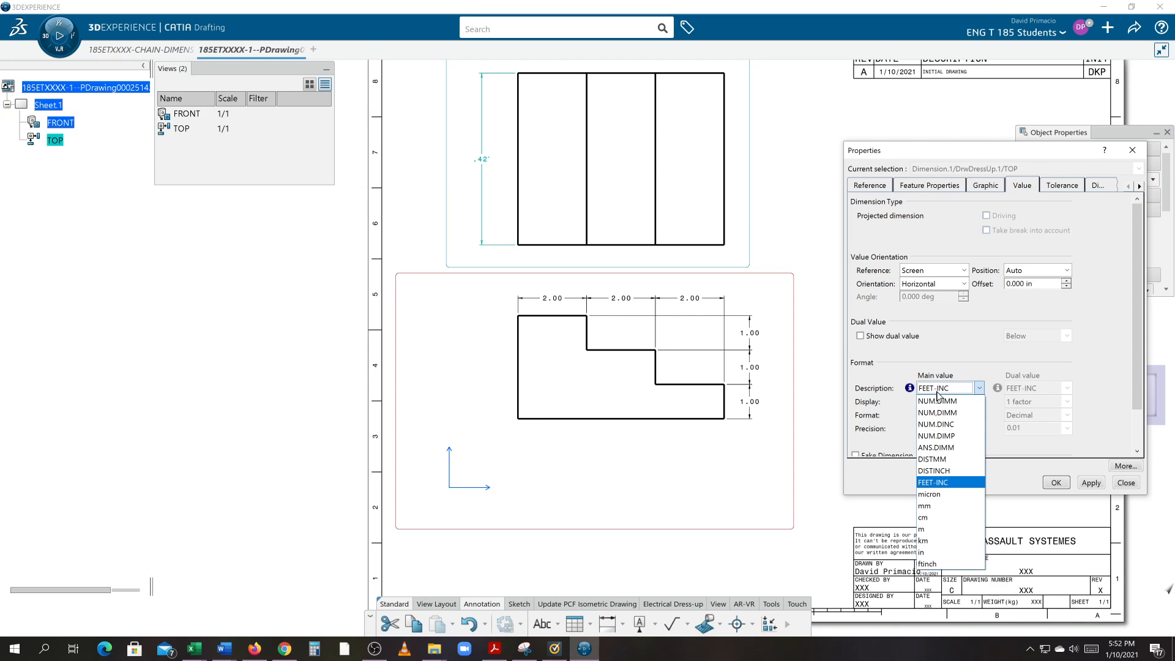
click(946, 421)
click(1058, 482)
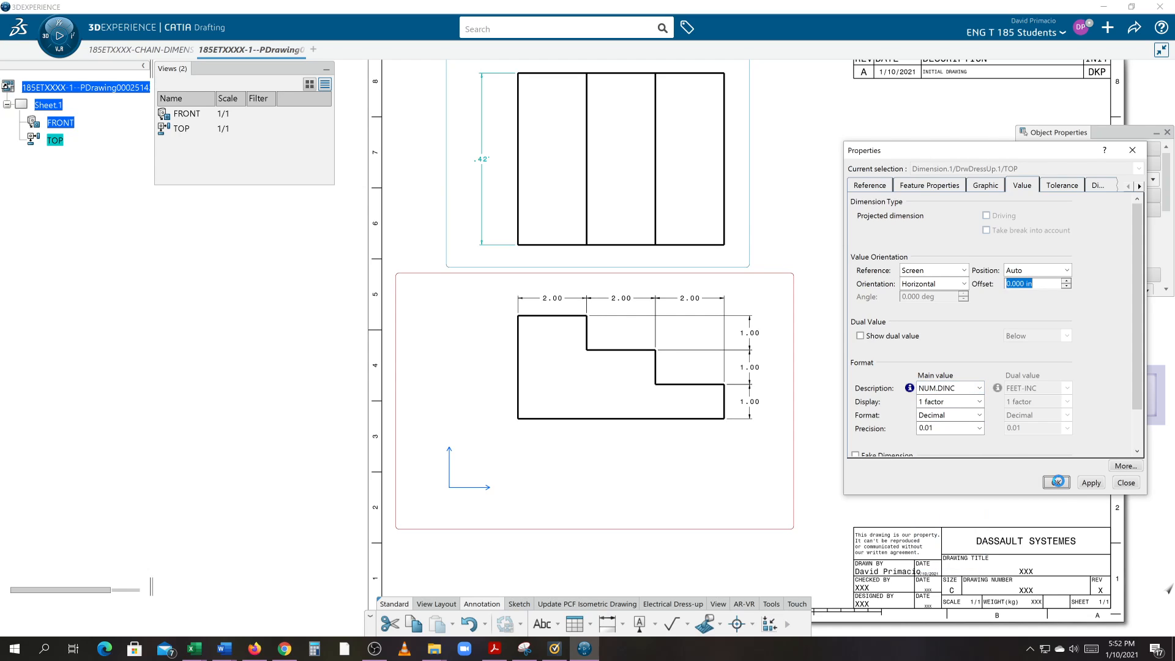
Make Sheet.1 the active editing context instead of the front view, and open its background for editing.
mouse_move(932, 438)
middle_down()
mouse_move(911, 487)
mouse_move(909, 468)
middle_up()
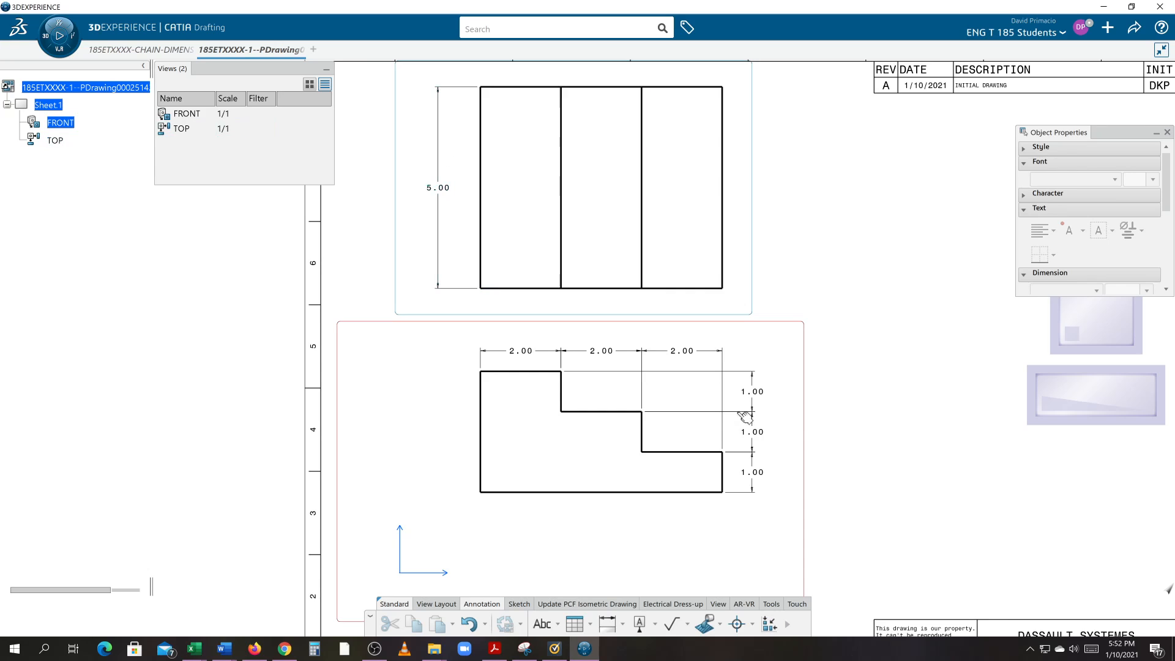
scroll(818, 464, down, 5)
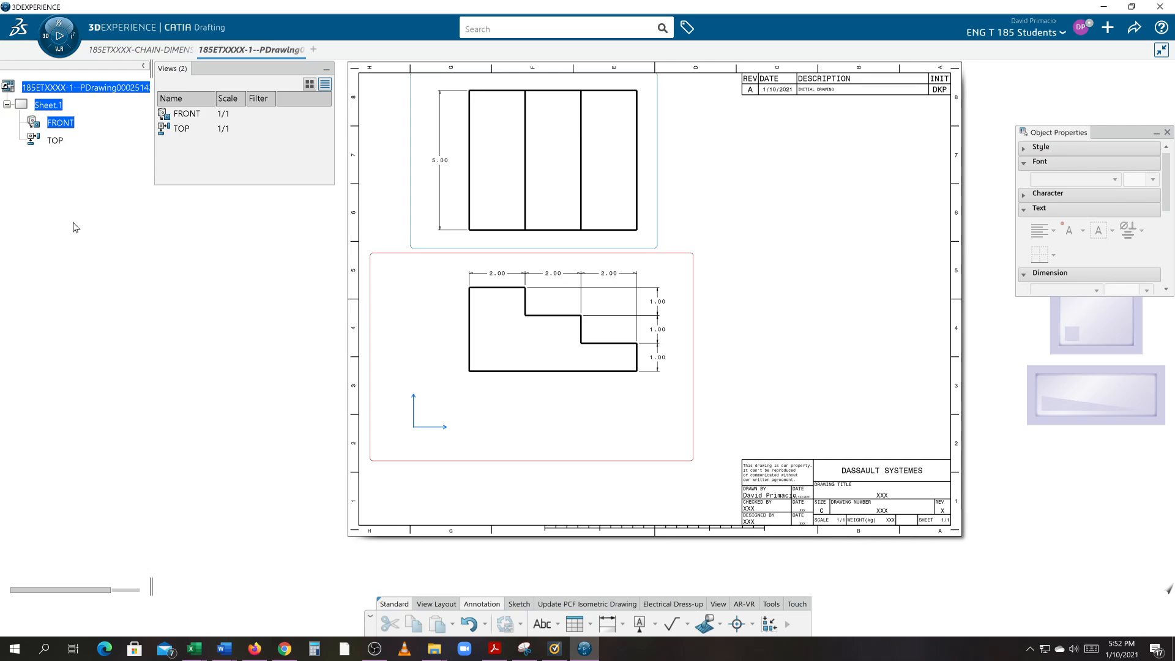
right_click(55, 108)
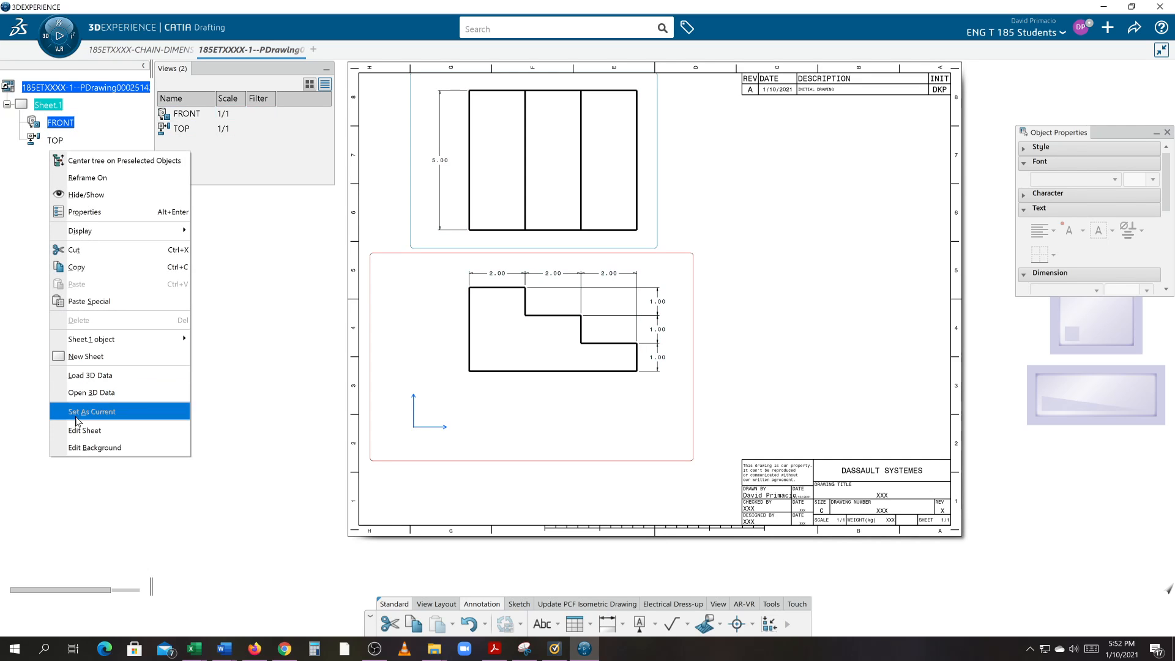
click(152, 430)
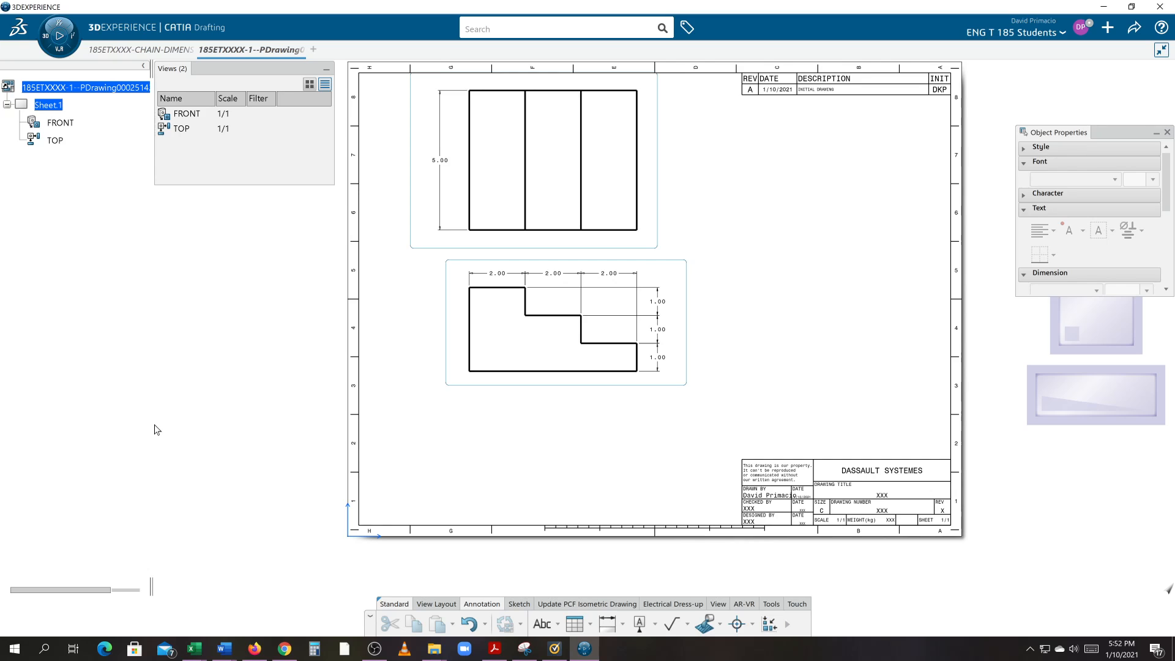
right_click(48, 107)
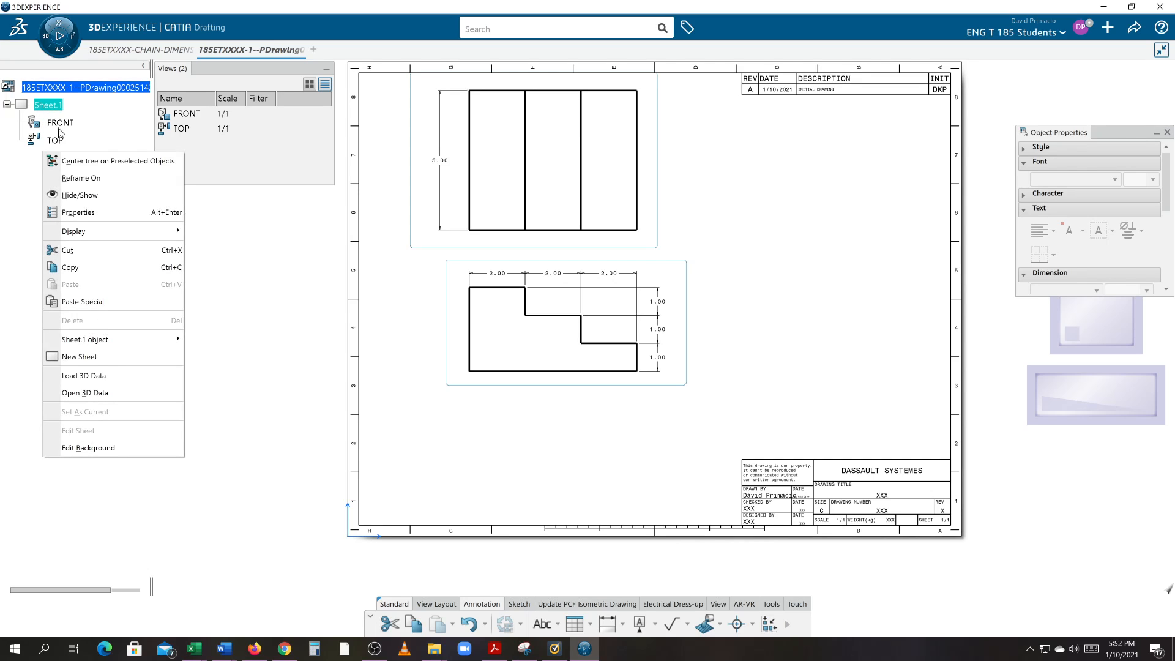
click(101, 448)
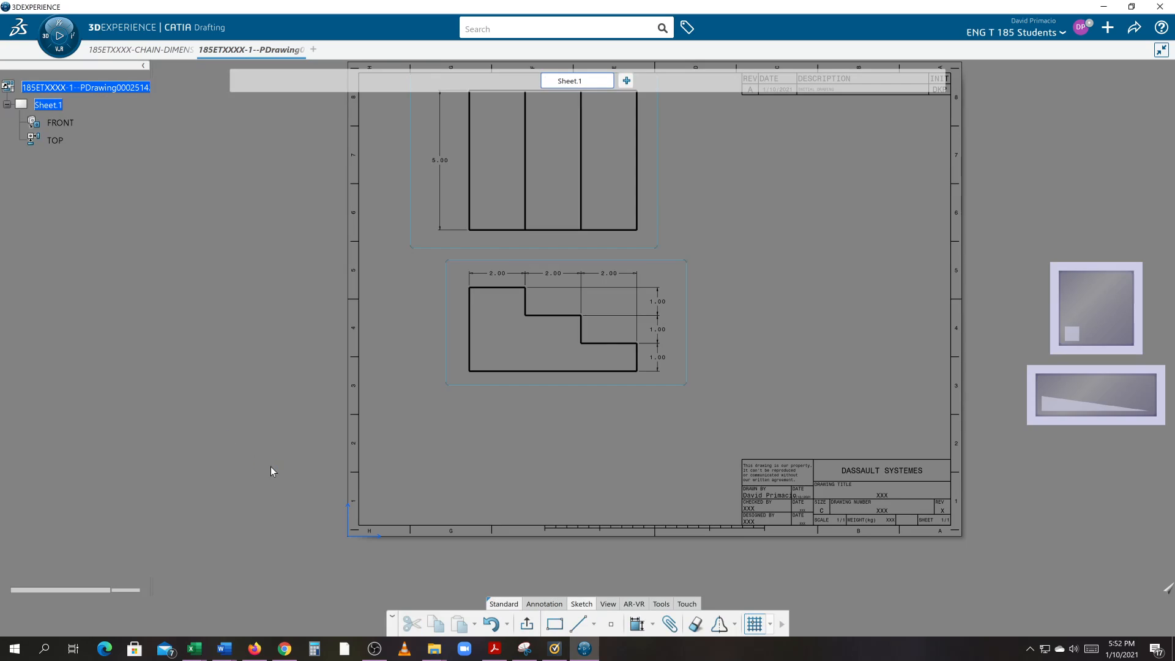
Switch to the Chain Dimensions assignment page in Firefox and copy the GENERAL NOTES heading with its four bulleted notes.
click(254, 648)
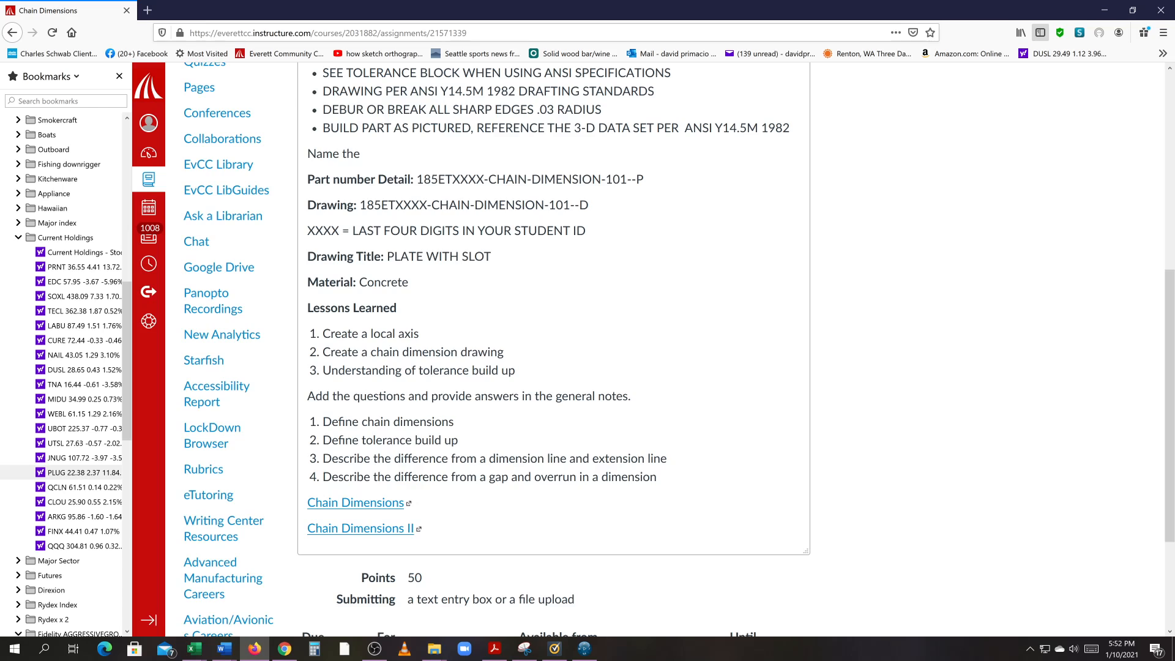
drag(658, 477, 306, 425)
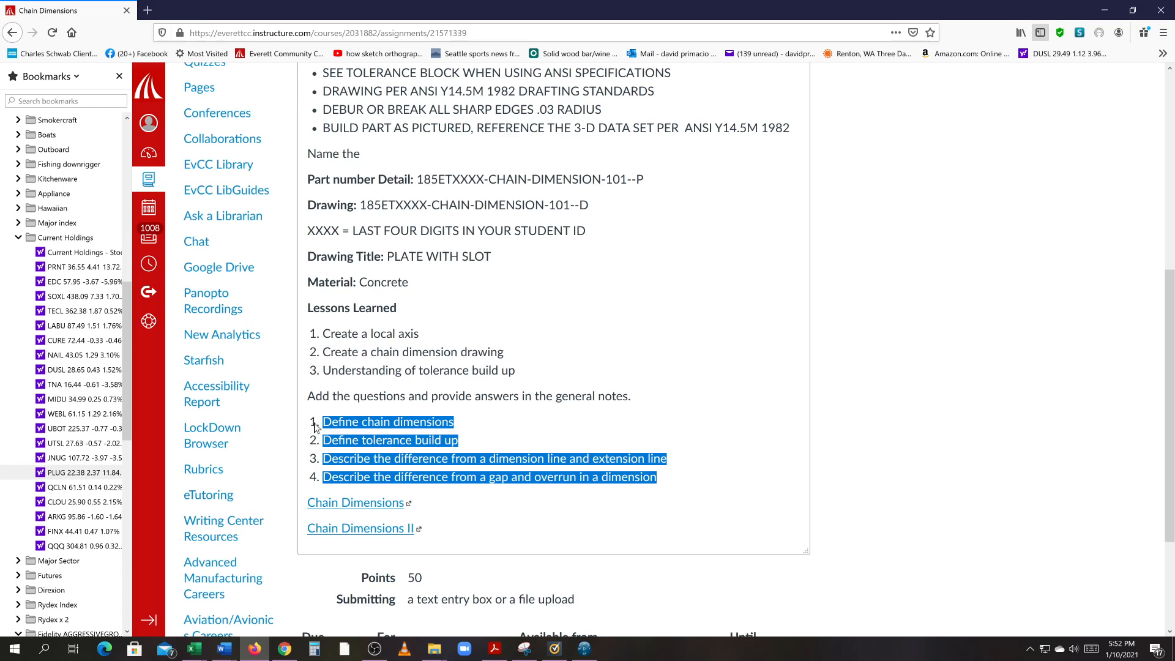
click(549, 355)
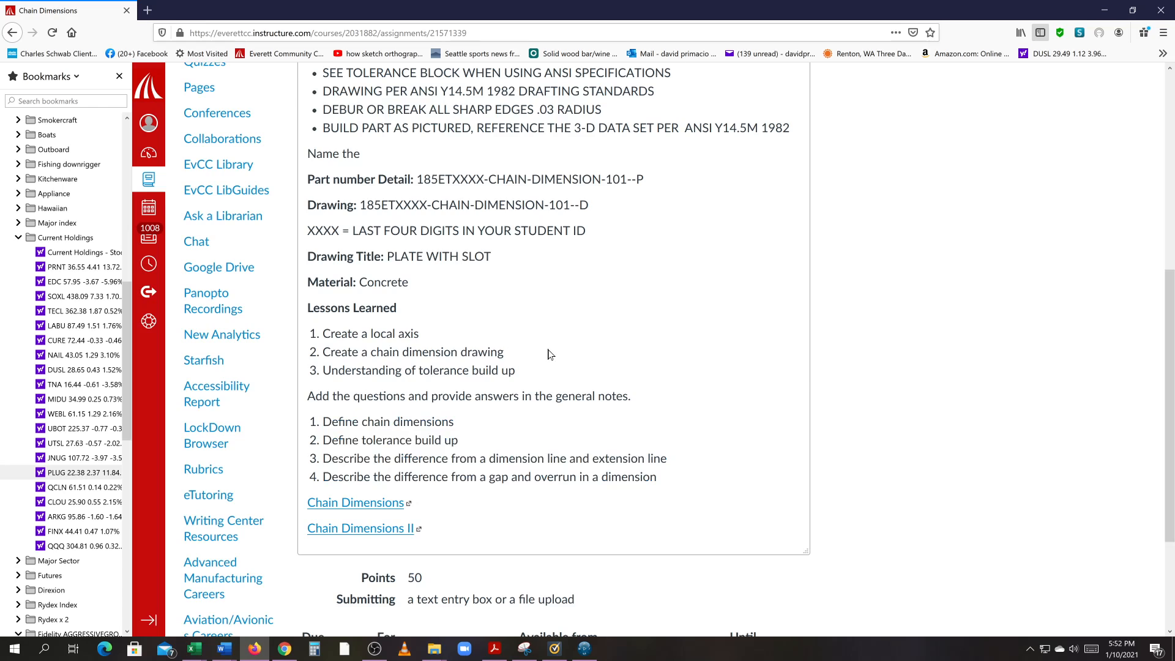
scroll(548, 354, up, 3)
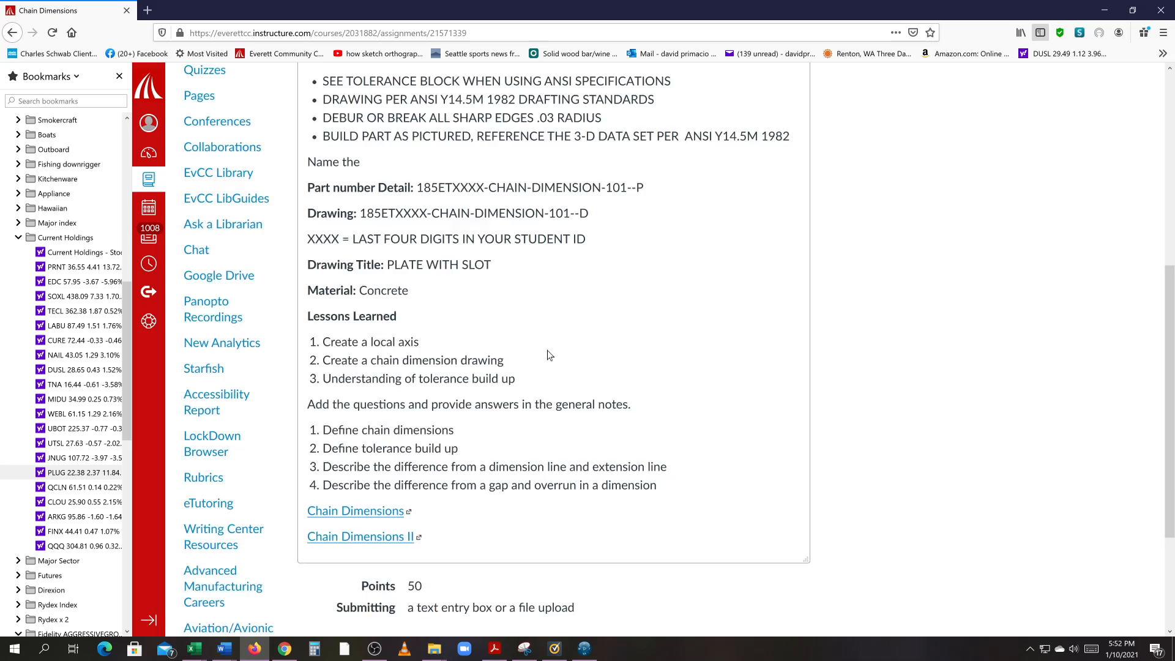
drag(790, 224, 316, 144)
right_click(316, 144)
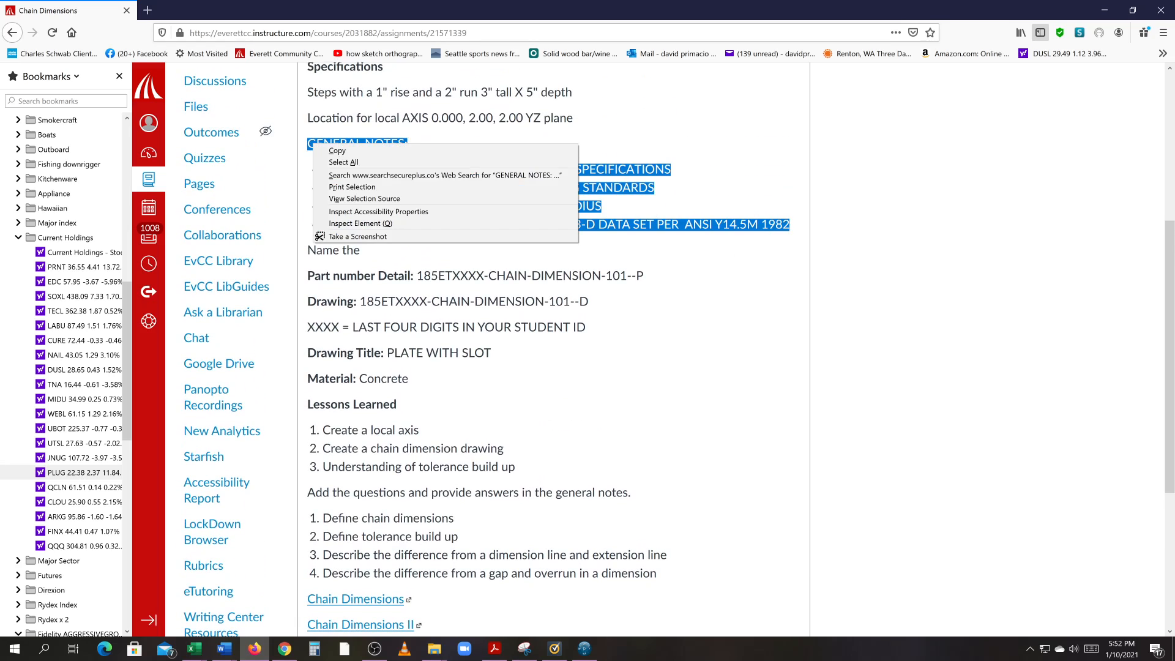
click(324, 153)
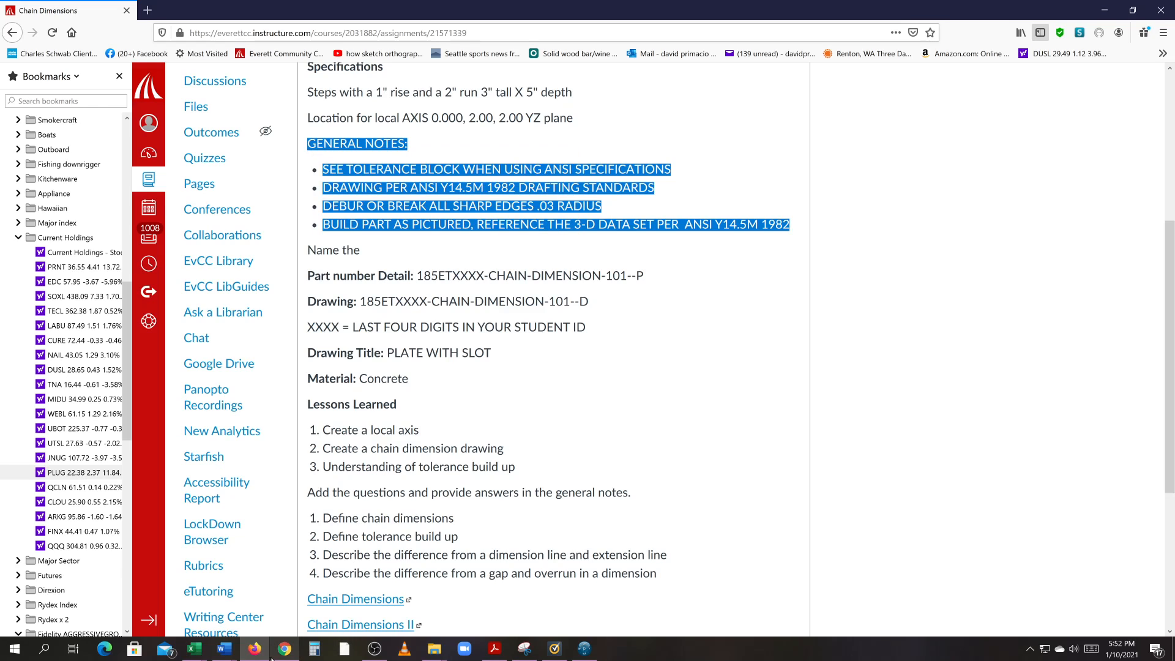
Switch to 3DEXPERIENCE, paste the copied general notes as a text annotation above the title block, and shift it slightly toward the front view.
click(584, 650)
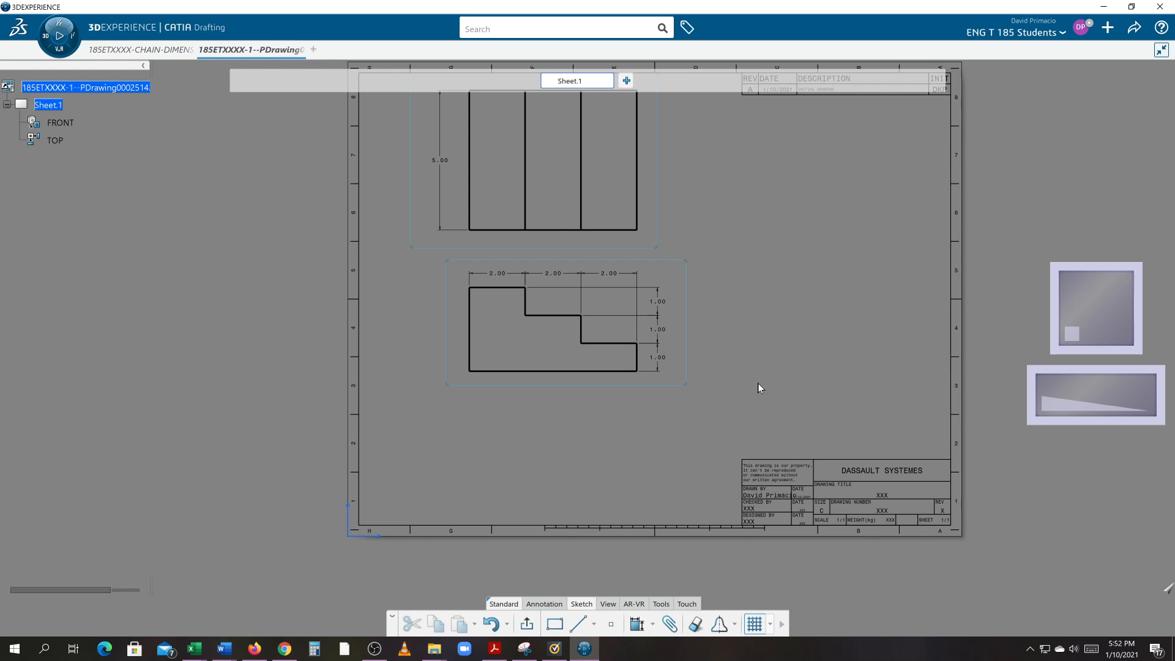
click(544, 604)
click(635, 628)
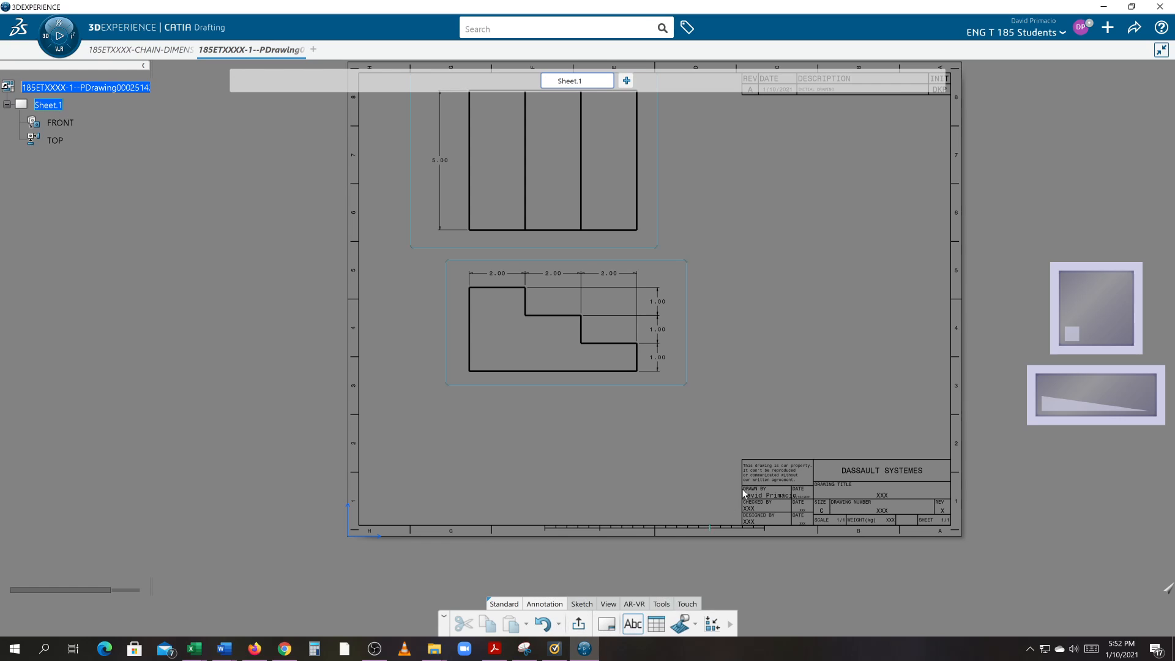
click(753, 376)
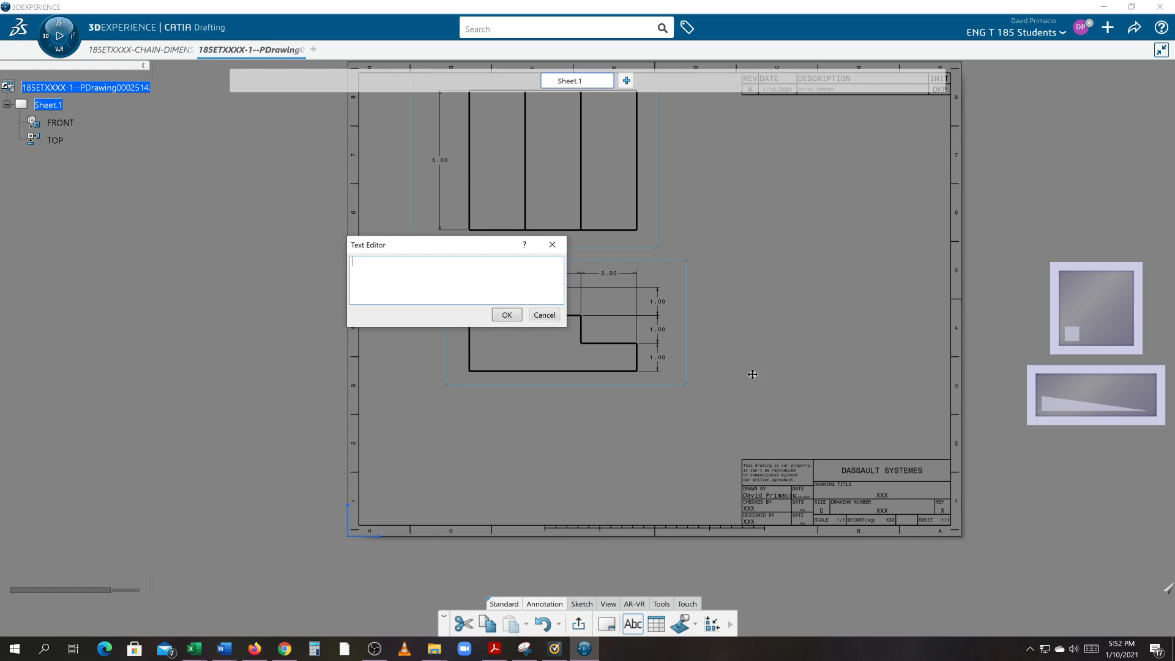
right_click(414, 272)
click(424, 307)
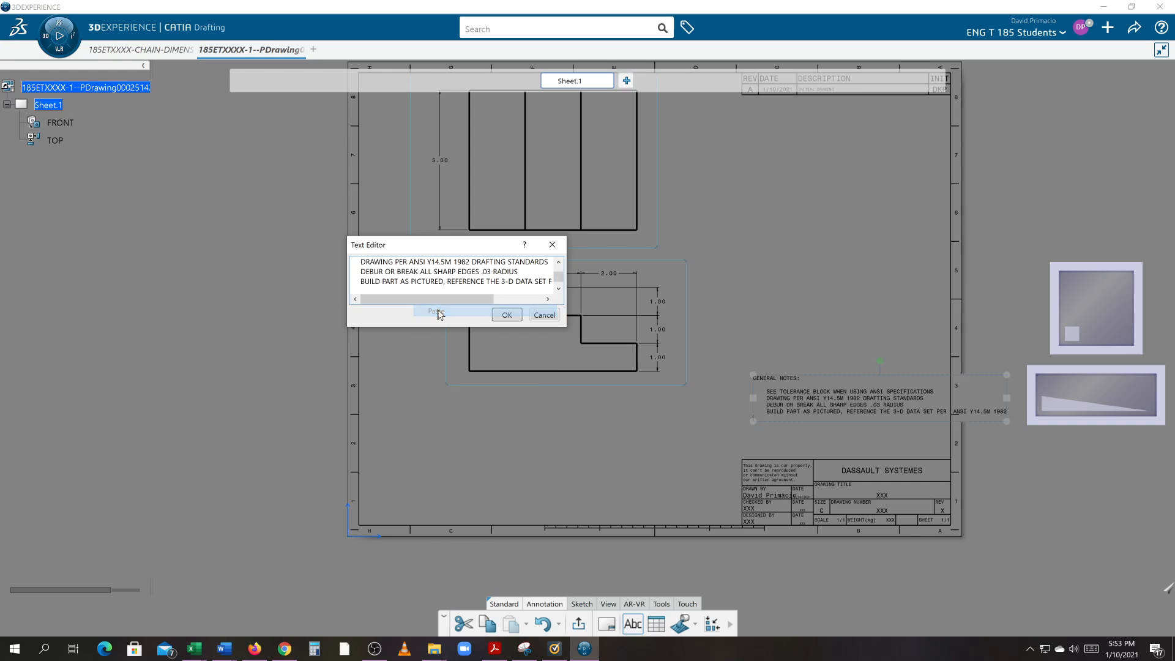
click(689, 451)
drag(755, 413, 735, 424)
Break the last general note before "SET PER ANSI Y14.5M 1982" and align the new line with the notes above it.
mouse_move(729, 449)
middle_down()
mouse_move(714, 427)
mouse_move(743, 425)
mouse_move(652, 416)
mouse_move(655, 407)
mouse_move(637, 458)
middle_up()
ctrl+middle_drag(637, 458, 645, 483)
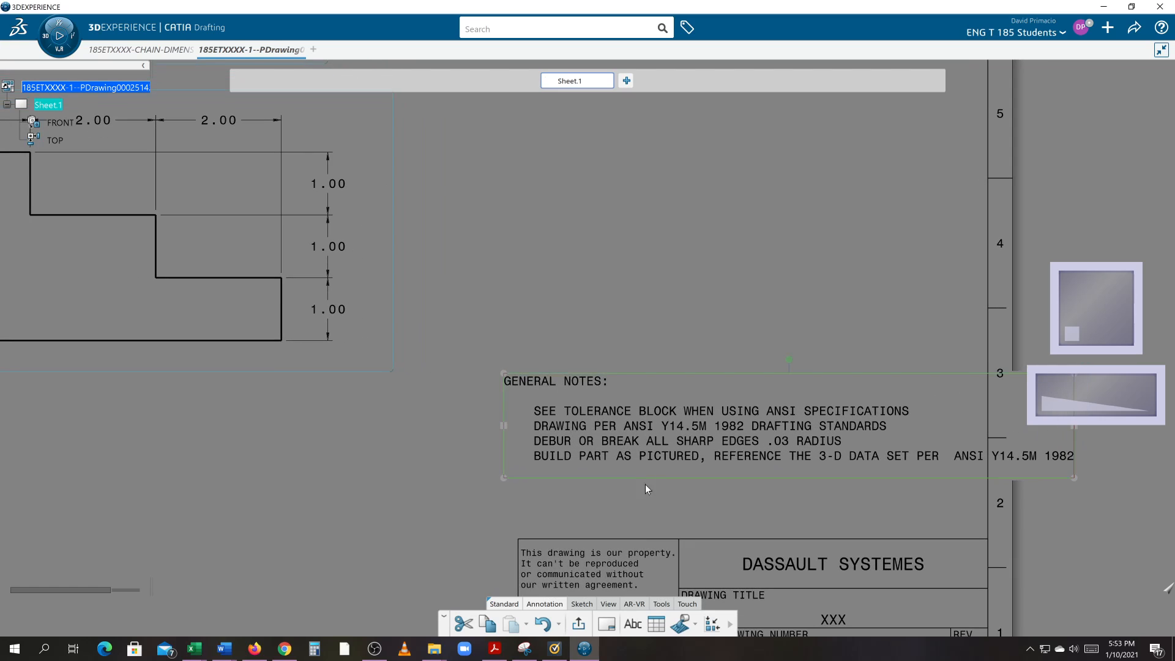
double_click(676, 464)
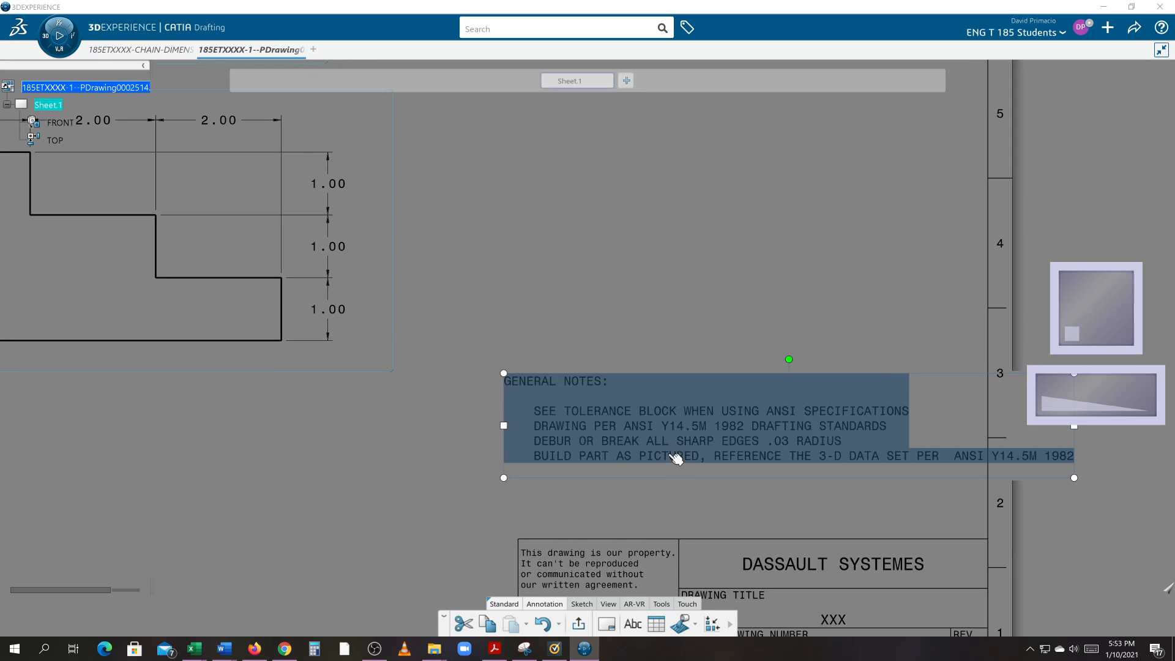
scroll(465, 278, down, 2)
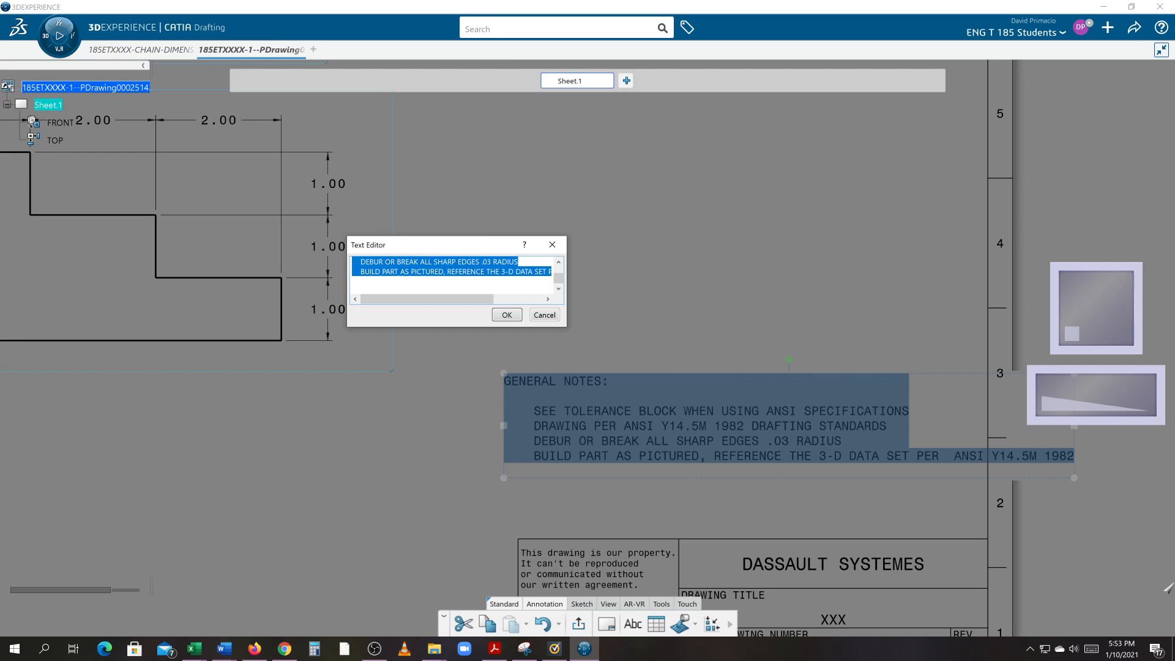
click(532, 271)
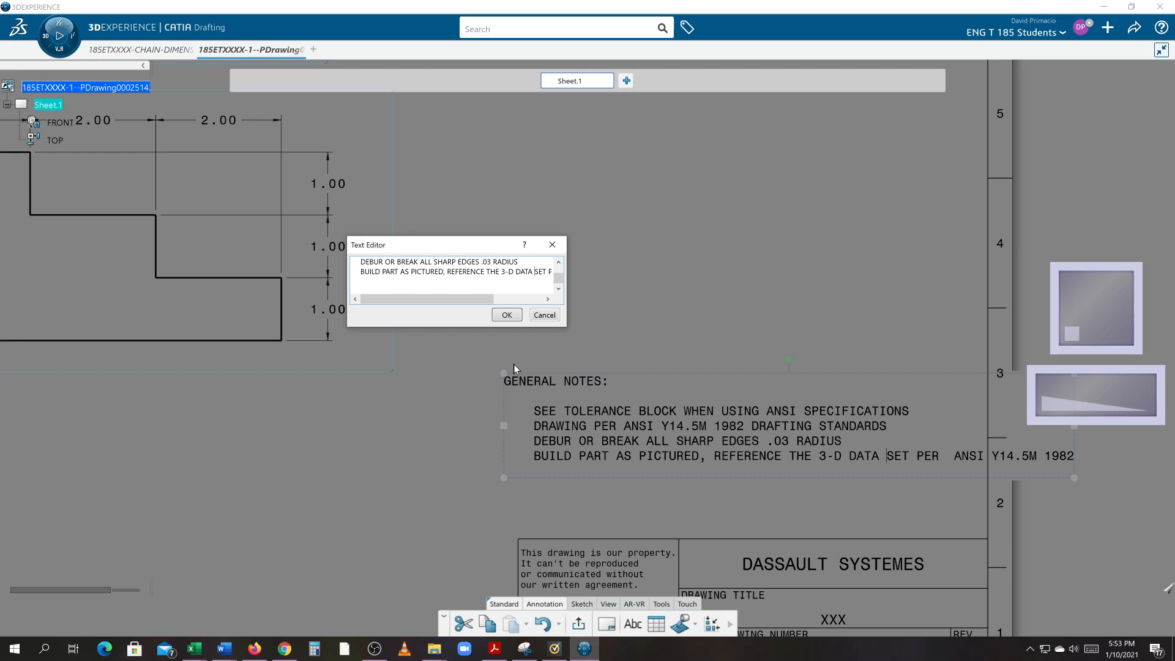
key(Return)
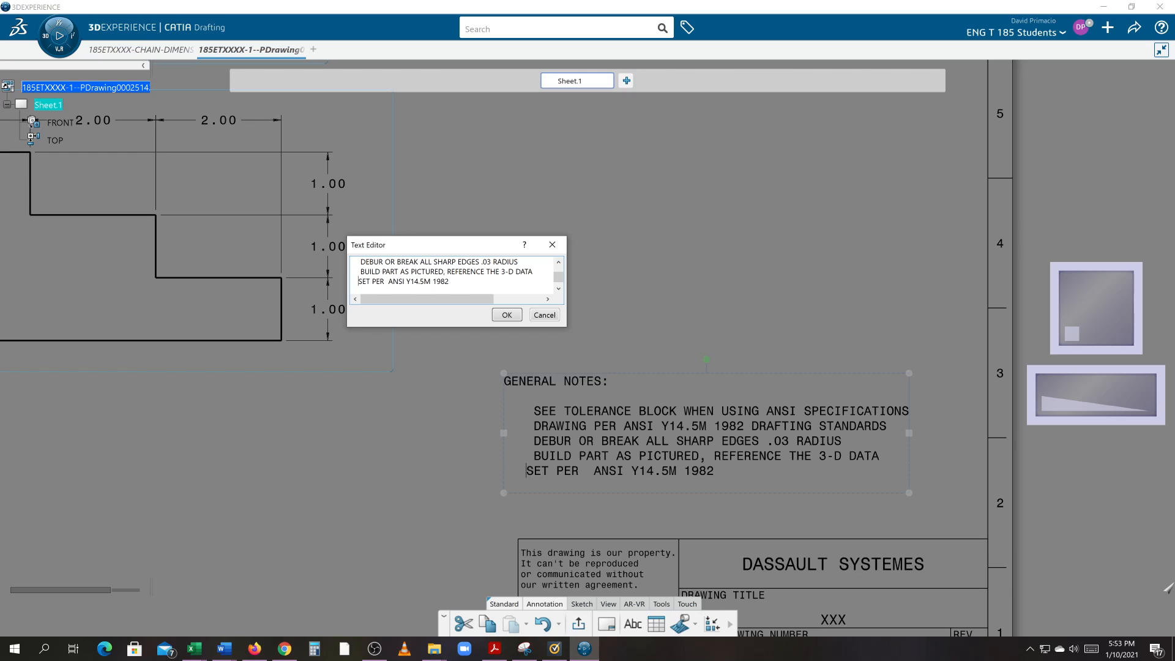
key(BackSpace)
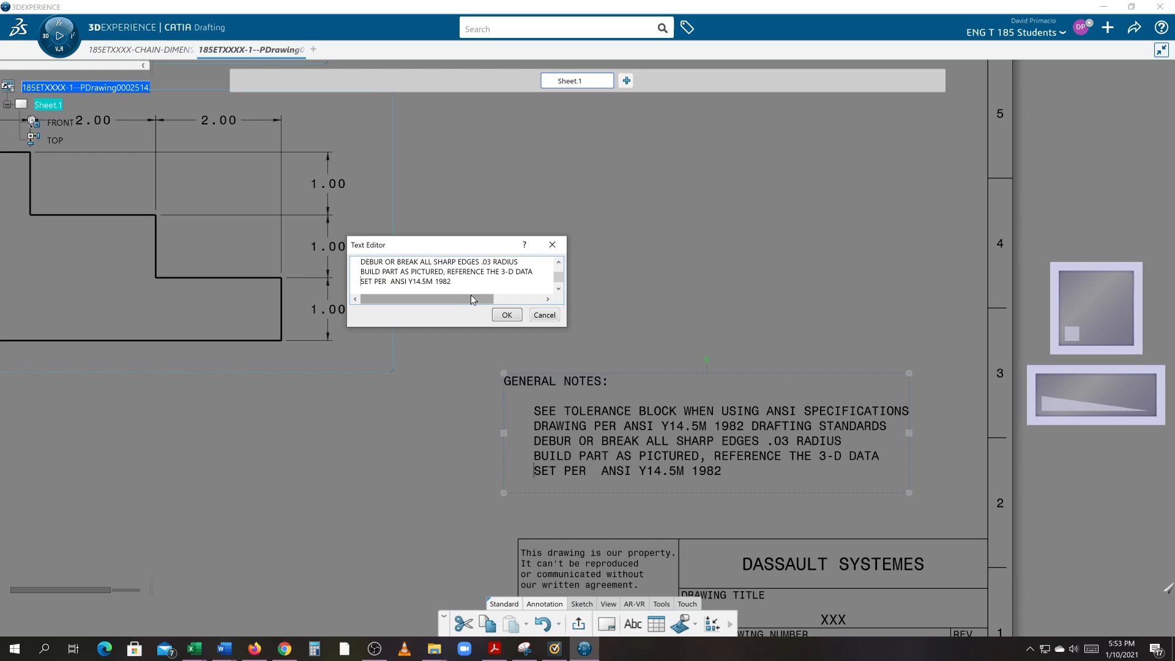
click(513, 315)
click(525, 319)
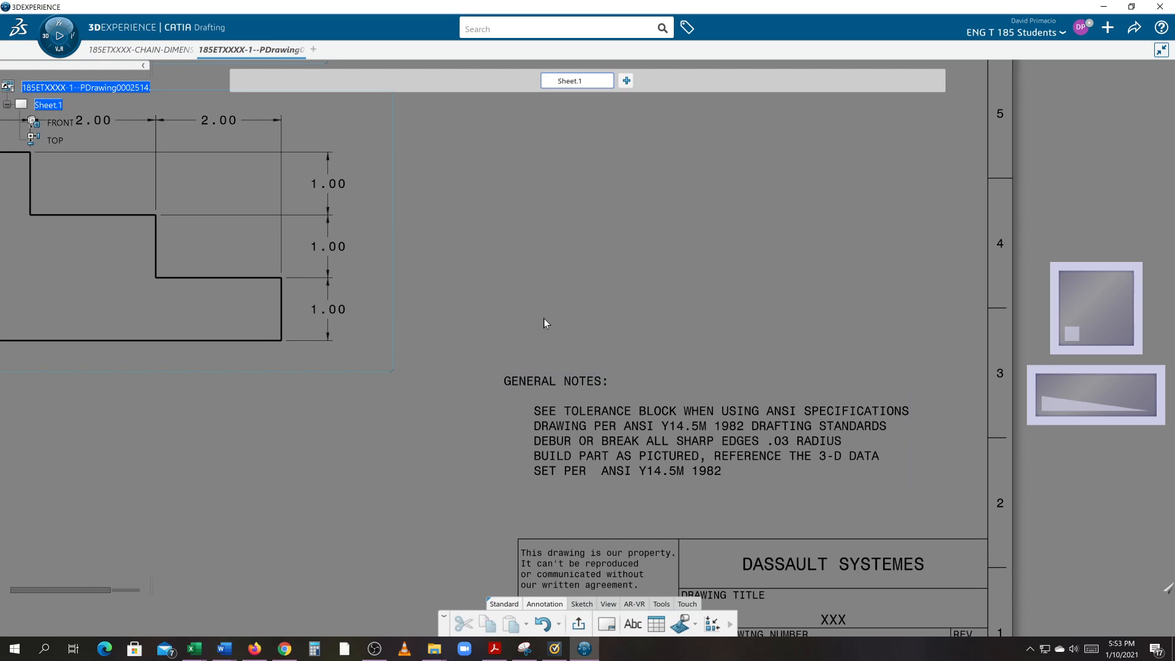
Switch to the Chain Dimensions assignment page in Firefox and copy the four questions from "Define chain dimensions" through the gap and overrun question.
middle_drag(544, 318, 575, 279)
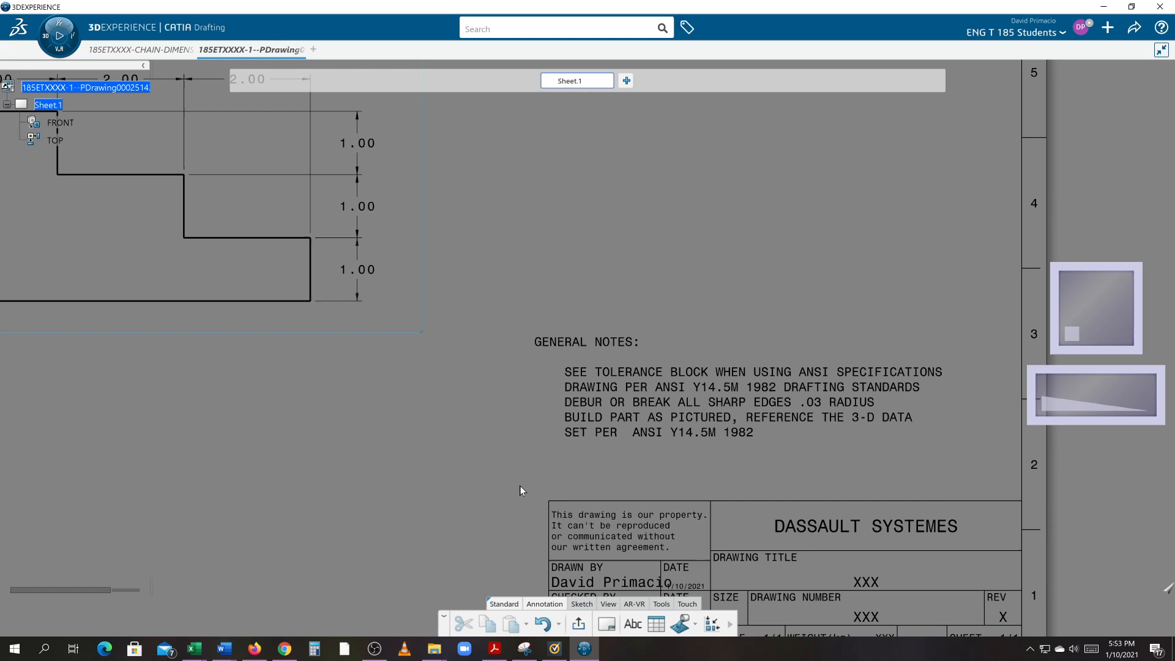
middle_drag(529, 388, 523, 479)
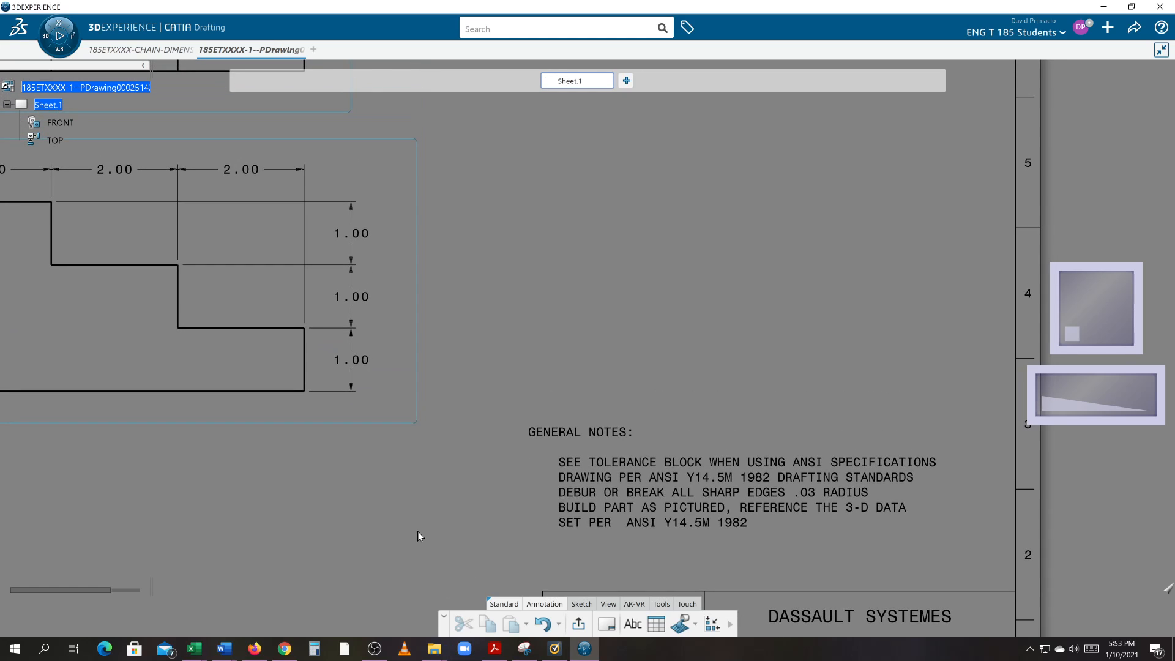
scroll(418, 536, down, 5)
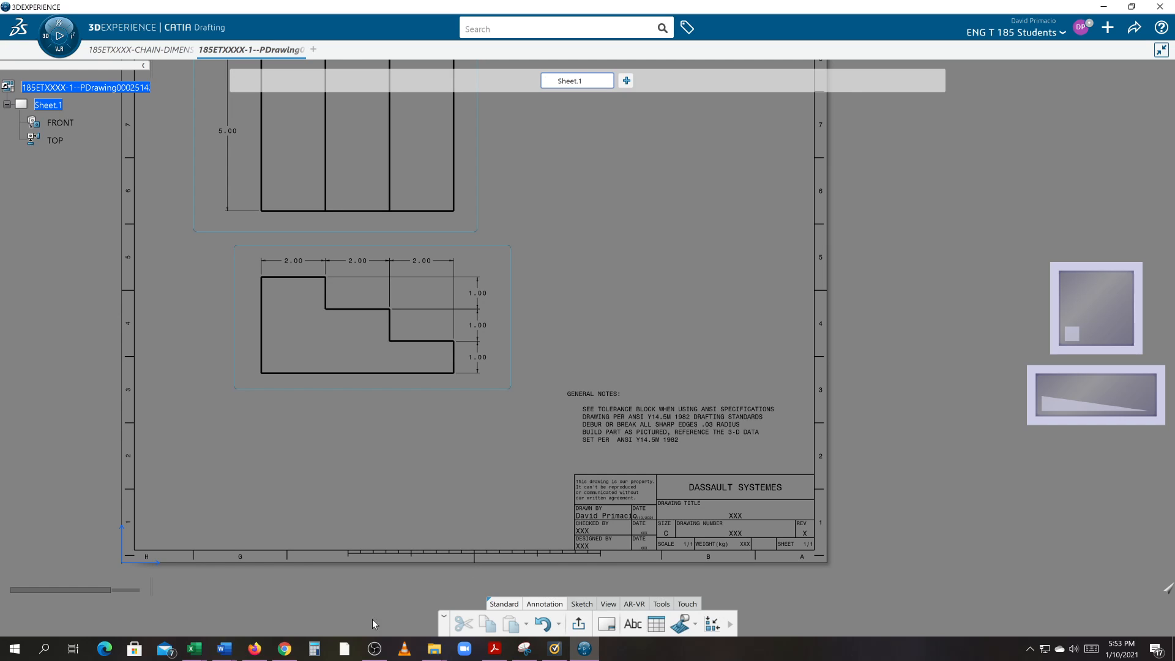
click(254, 648)
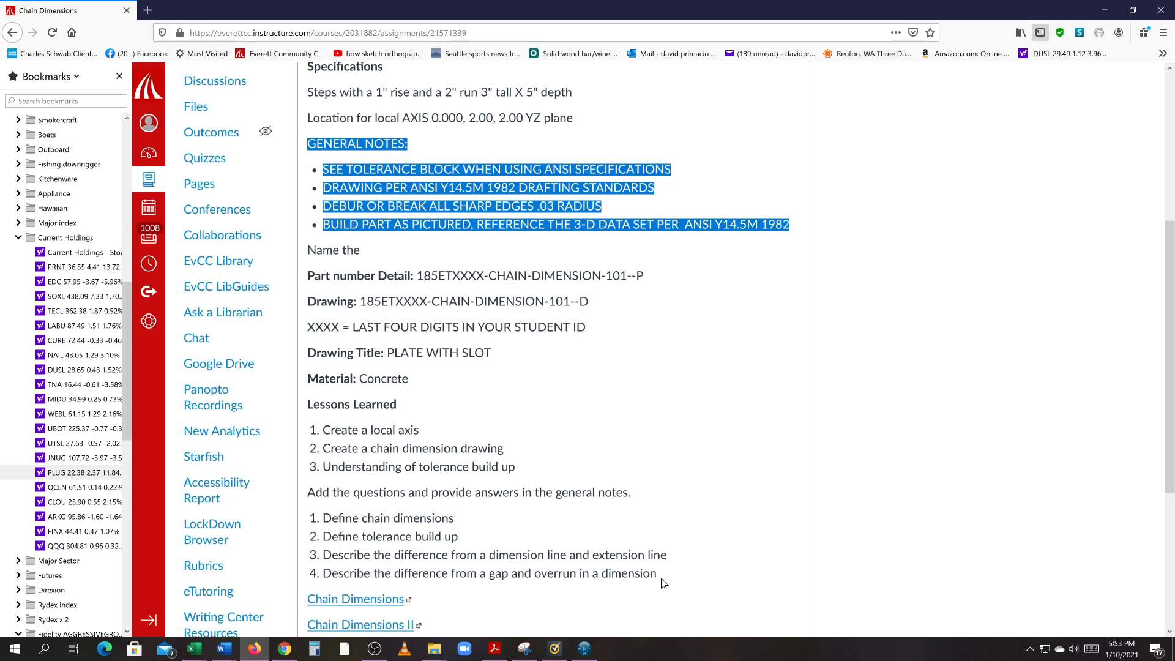
drag(661, 581, 310, 525)
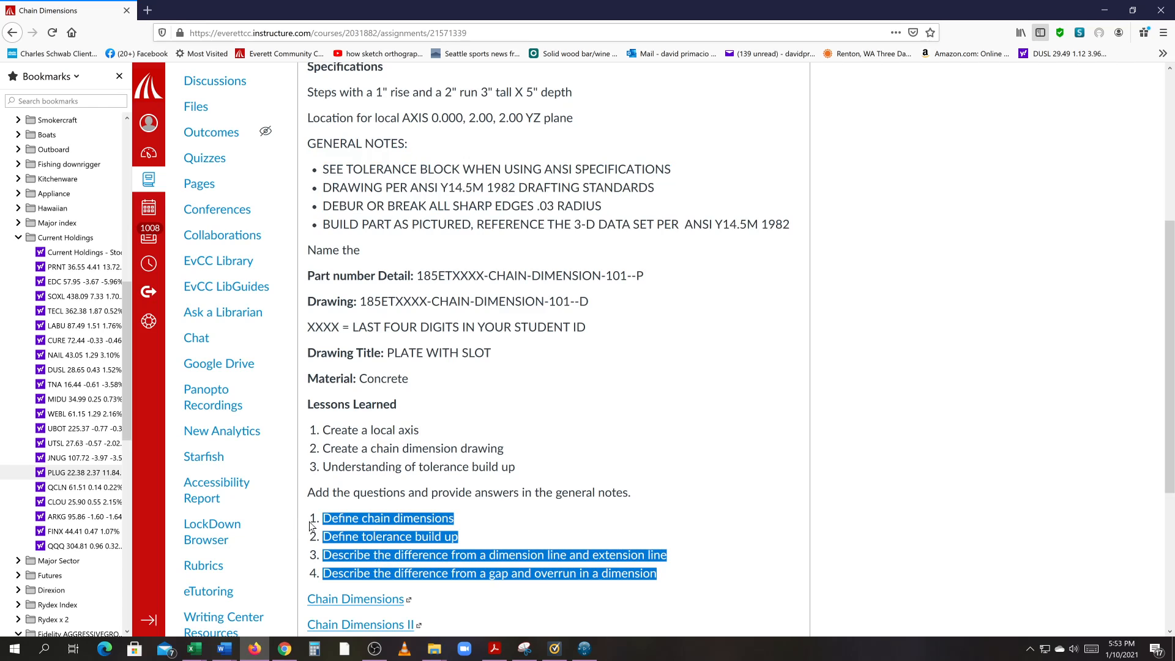
right_click(346, 515)
click(362, 521)
Switch back to 3DEXPERIENCE and paste the four copied questions as a text annotation above the general notes.
click(586, 650)
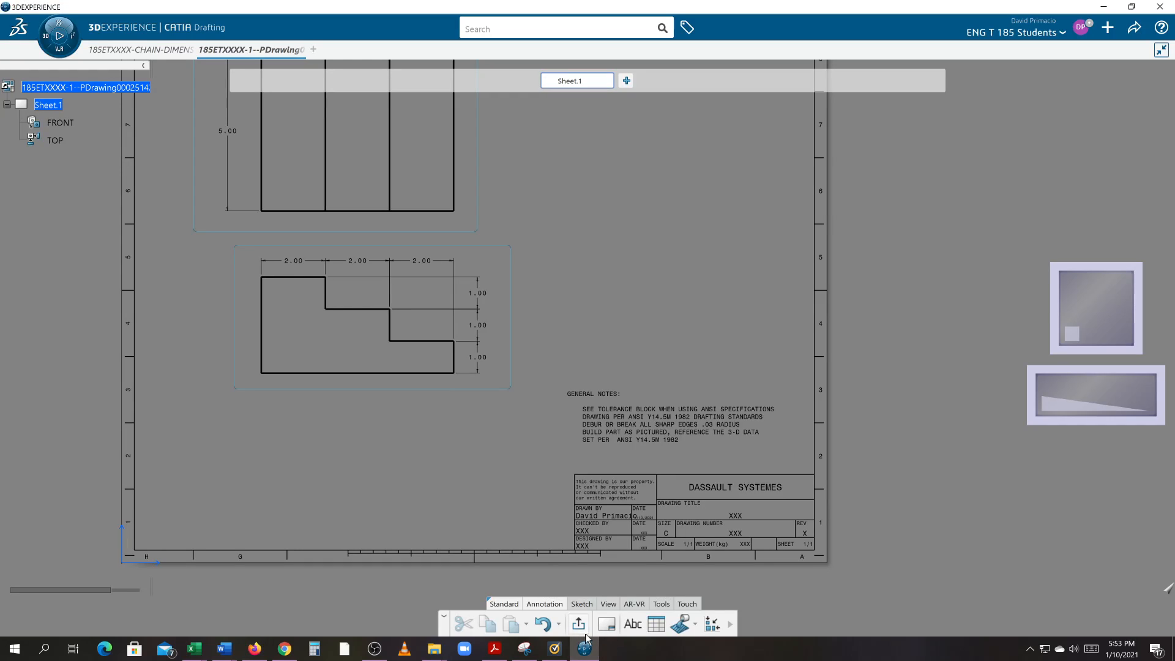
click(638, 630)
click(598, 294)
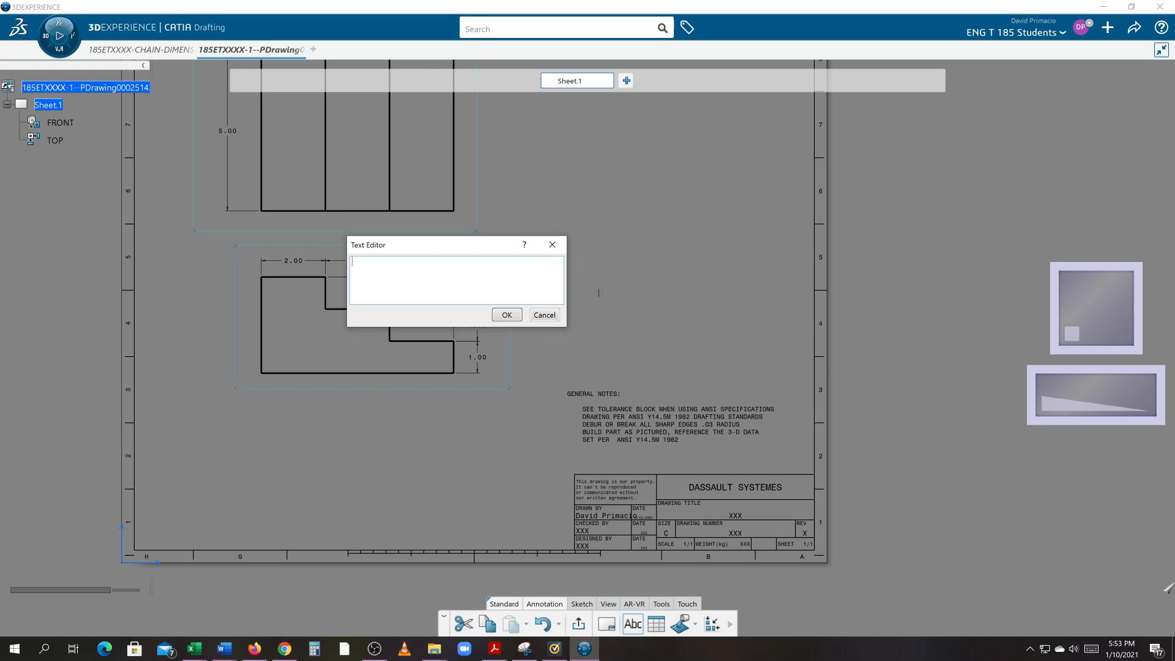
right_click(480, 275)
click(498, 317)
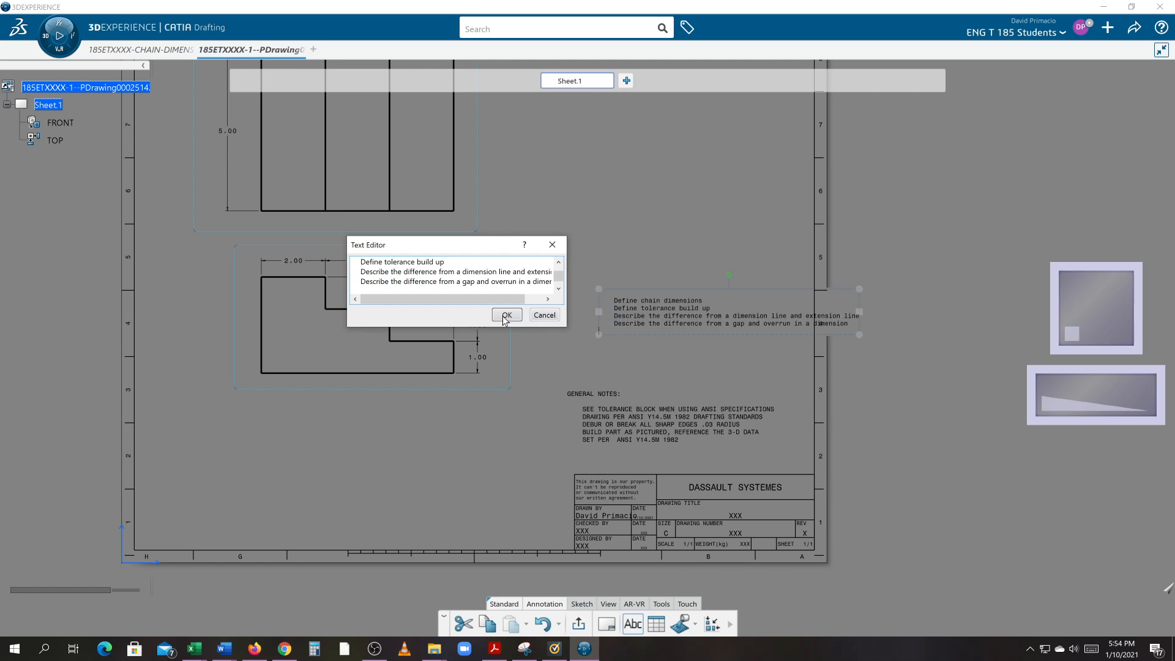
click(507, 315)
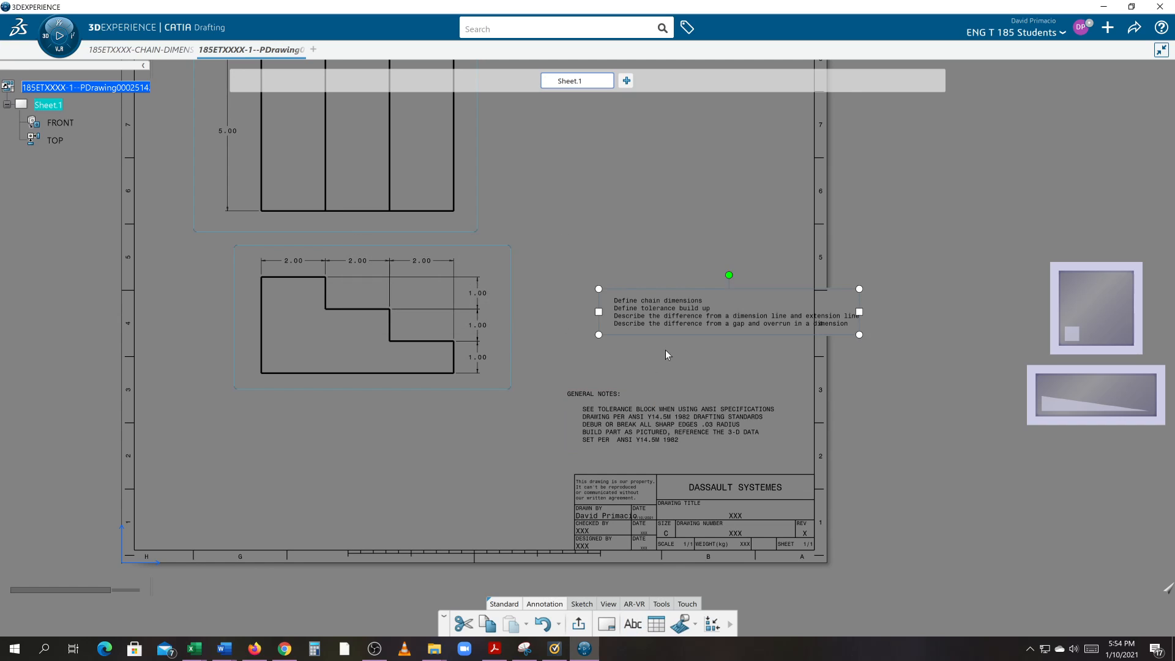
Move the questions text inside the sheet border so its lines start in line with the GENERAL NOTES heading.
scroll(649, 321, up, 3)
scroll(649, 321, up, 1)
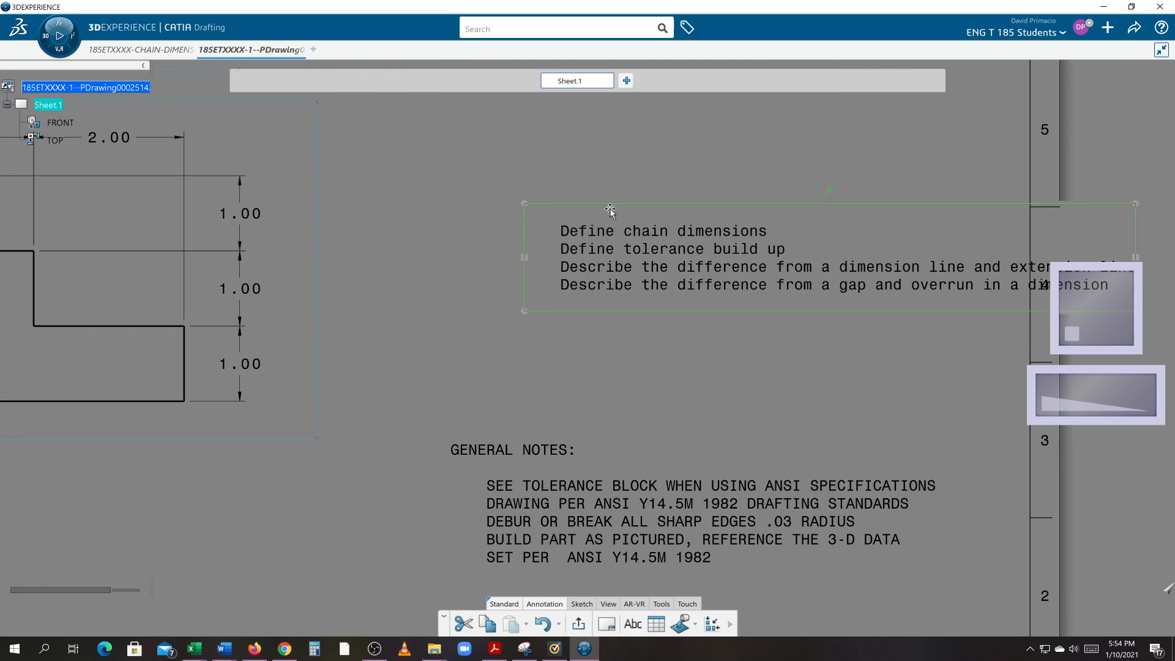
drag(611, 205, 502, 204)
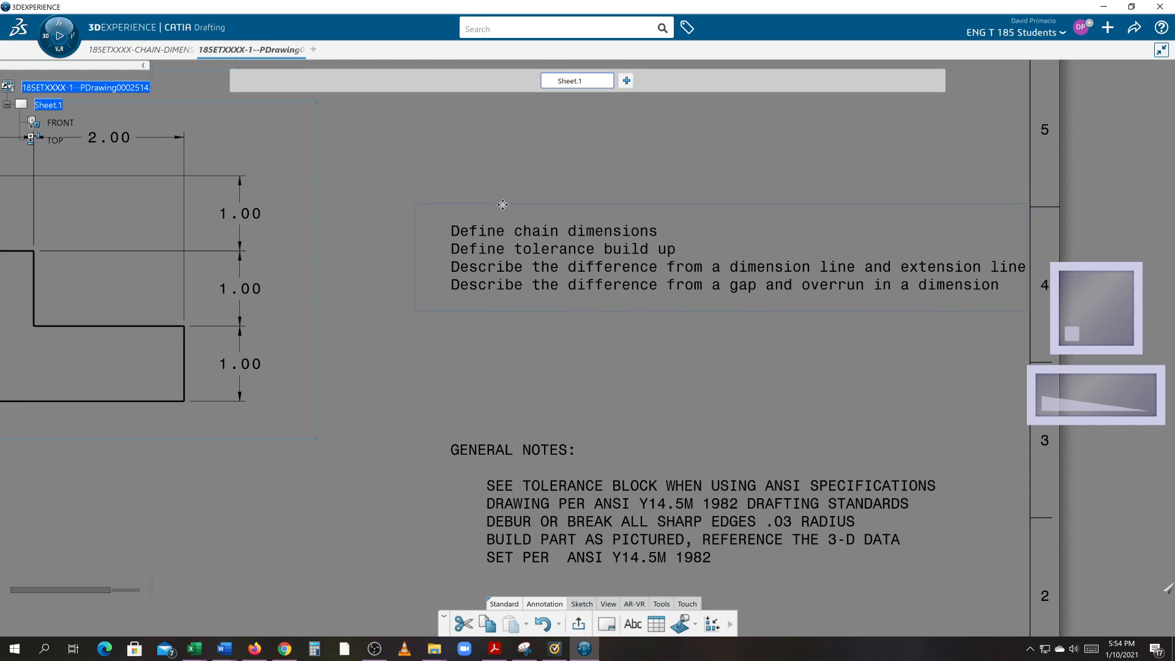
click(588, 376)
Examine the front view's chained dimensions, their dimension and extension lines, and the placement of the questions and general notes on the sheet.
middle_drag(597, 375, 579, 356)
scroll(584, 361, down, 1)
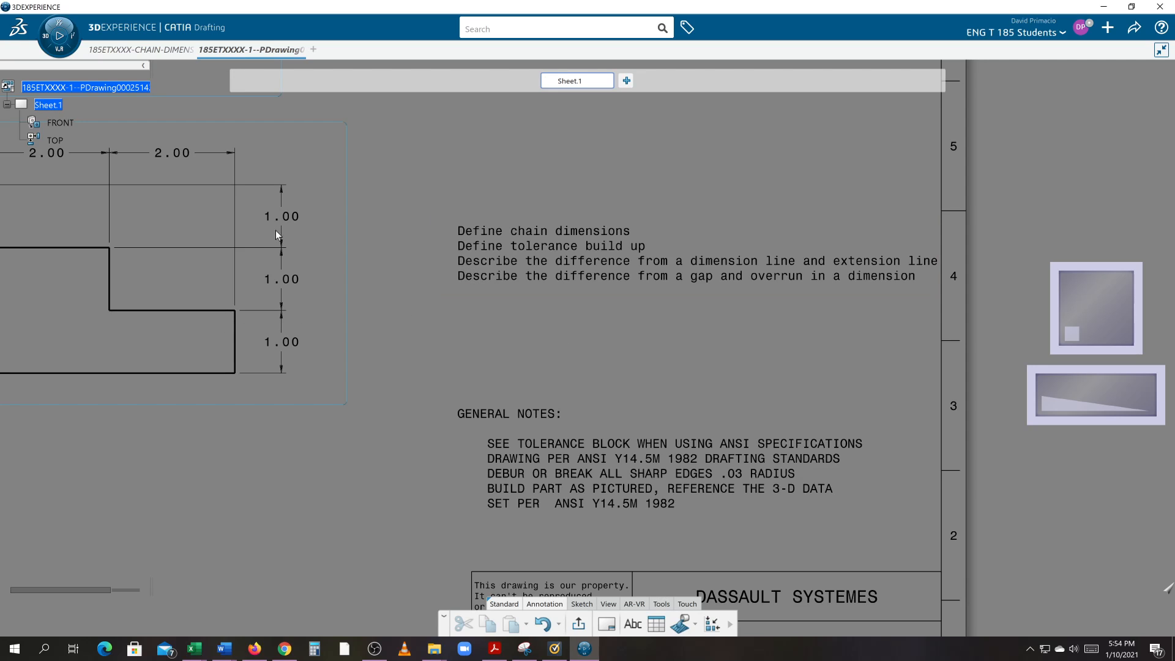
mouse_move(261, 304)
middle_down()
mouse_move(392, 437)
mouse_move(396, 461)
mouse_move(626, 462)
mouse_move(457, 384)
middle_up()
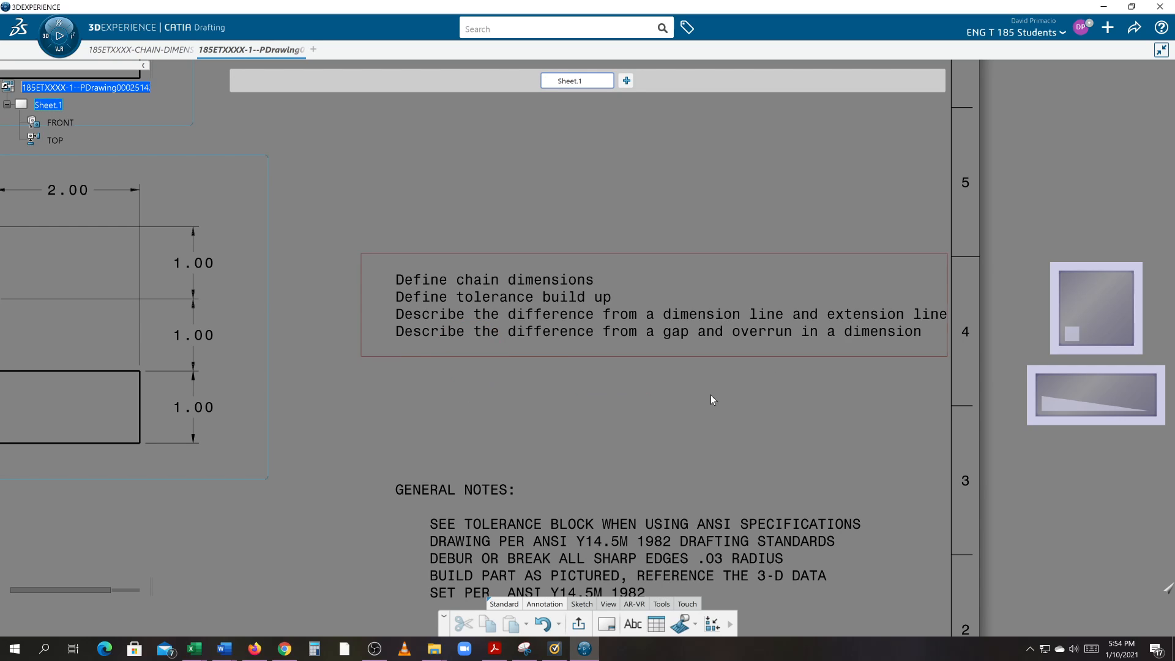
middle_drag(355, 480, 649, 467)
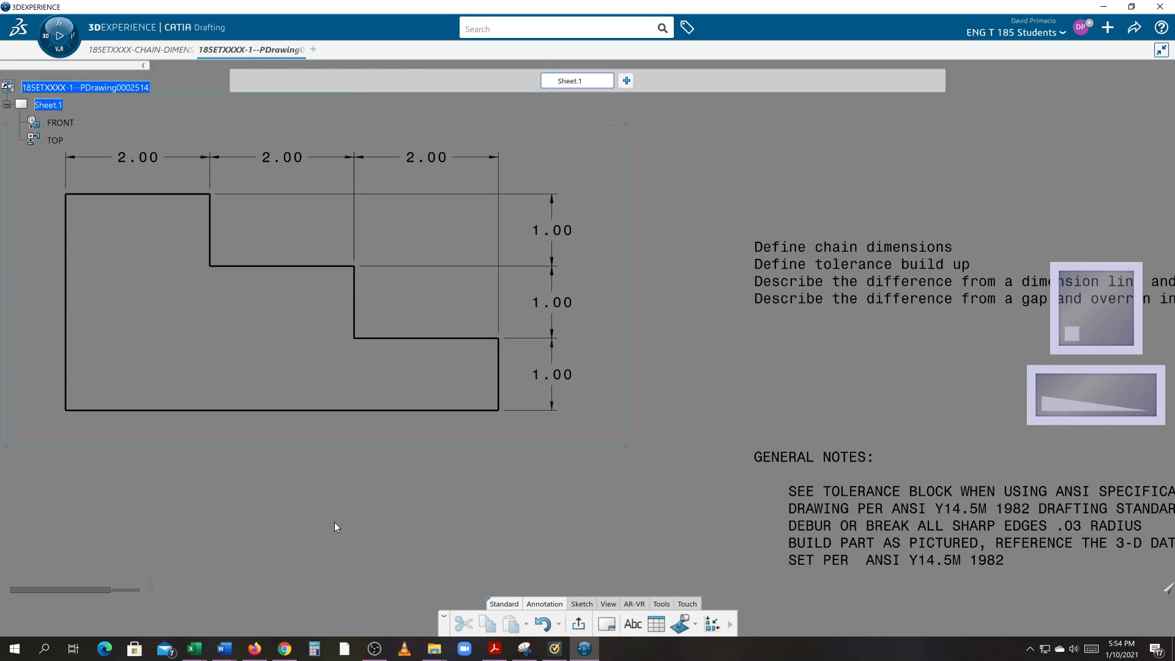
mouse_move(313, 518)
middle_down()
mouse_move(383, 606)
mouse_move(372, 558)
middle_up()
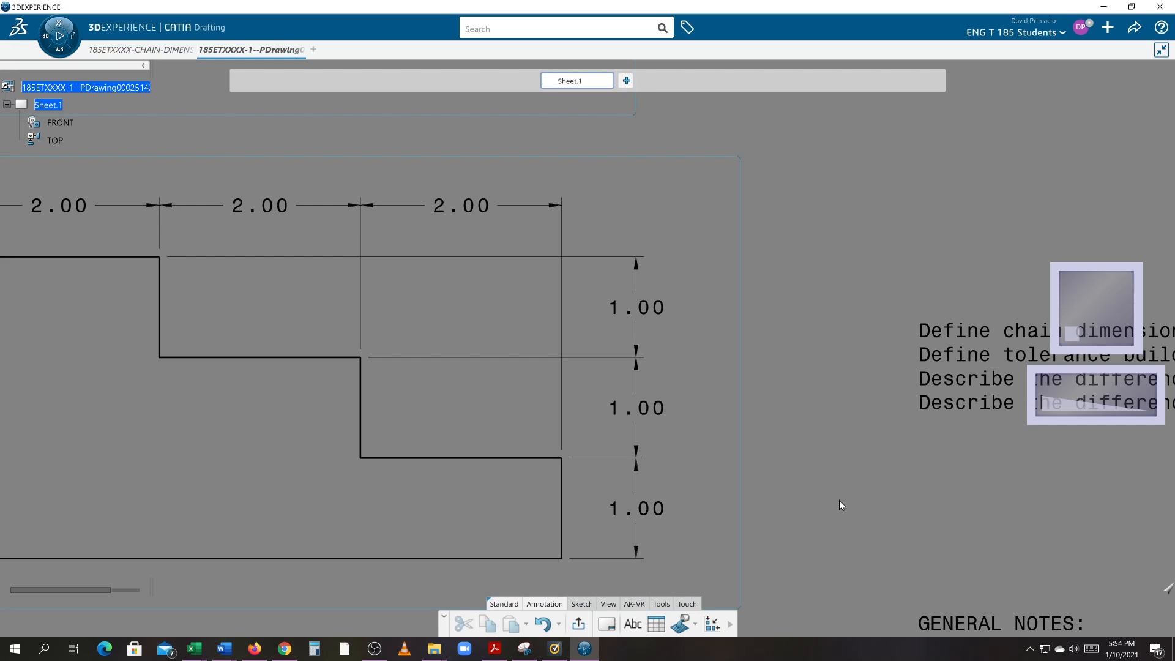
mouse_move(845, 506)
middle_down()
mouse_move(440, 504)
mouse_move(264, 450)
mouse_move(682, 431)
middle_up()
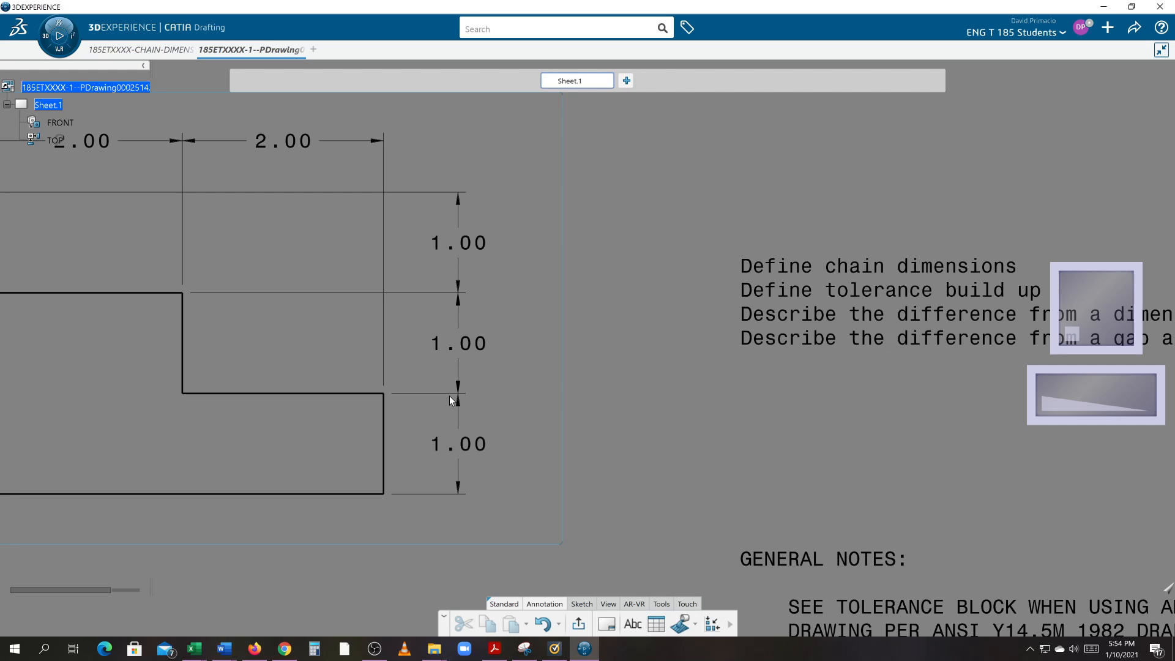
scroll(566, 467, down, 5)
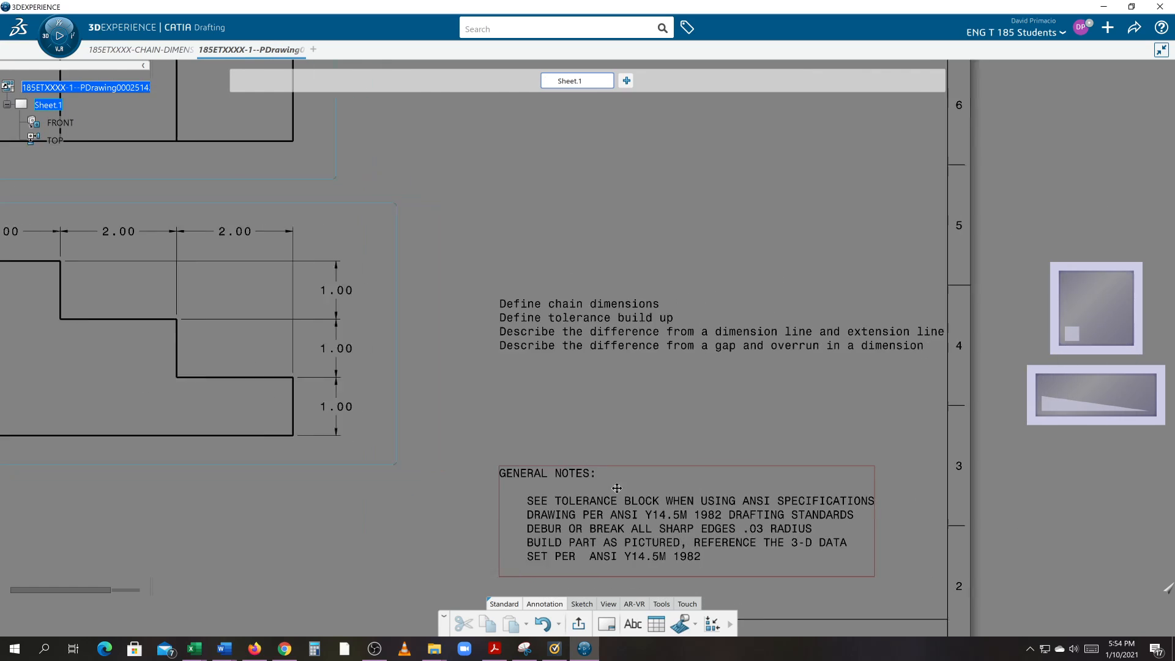
scroll(422, 542, down, 5)
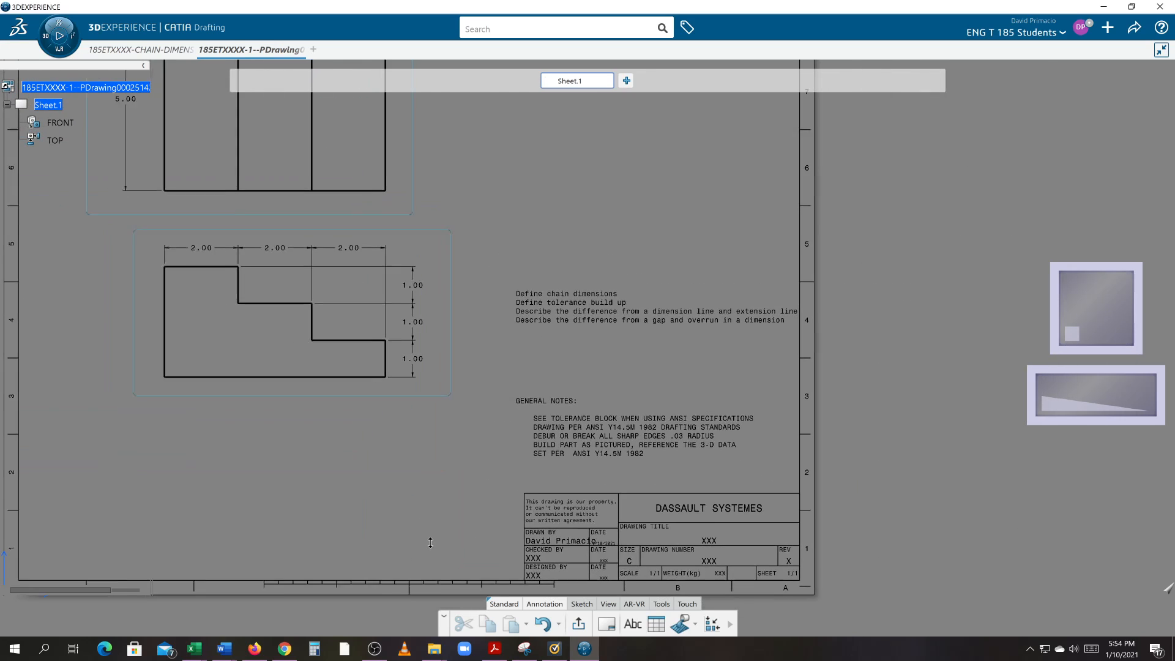
scroll(429, 538, down, 5)
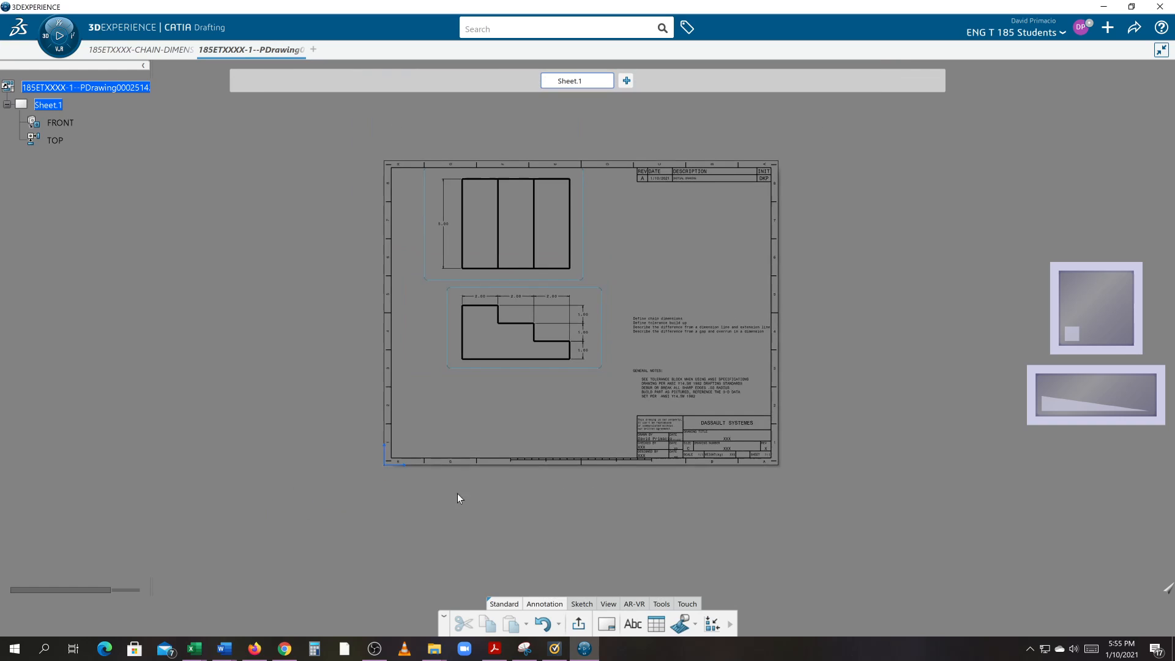
scroll(409, 548, up, 2)
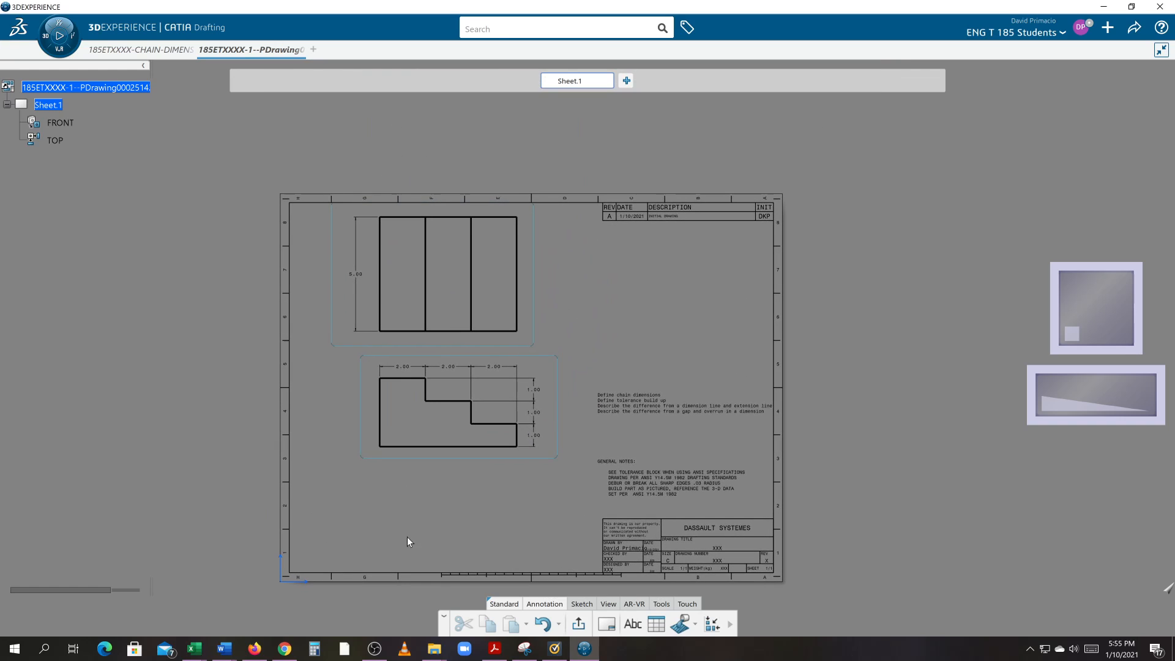
Return Sheet.1 from background editing to sheet editing and minimize the list of views covering the drawing.
right_click(42, 109)
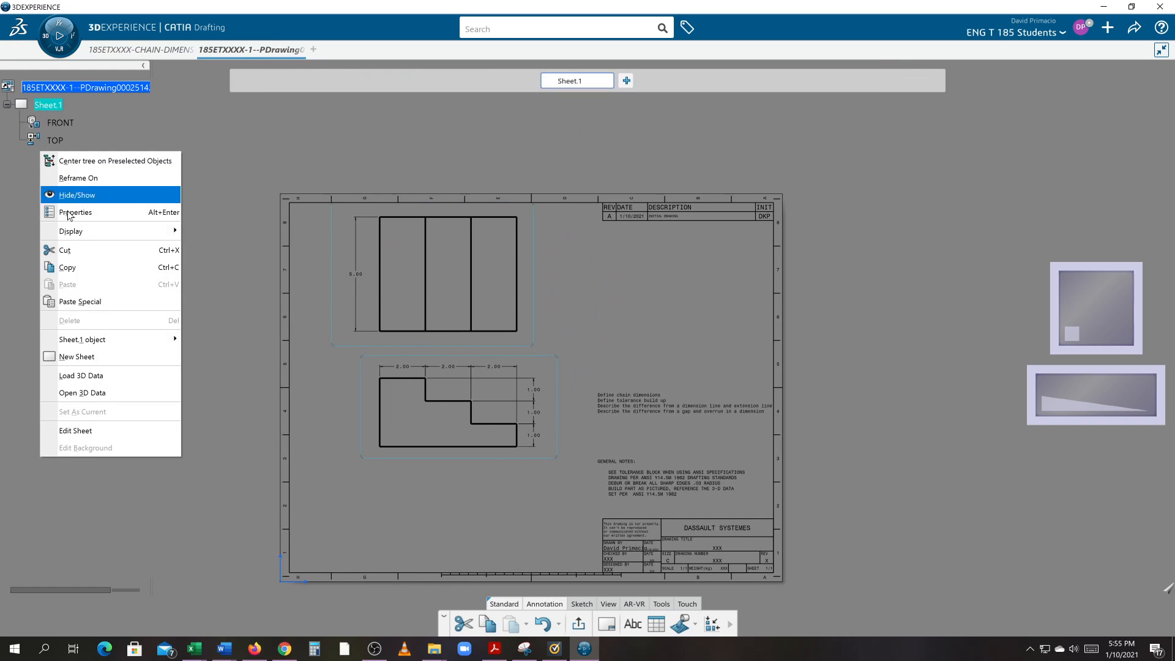
click(121, 424)
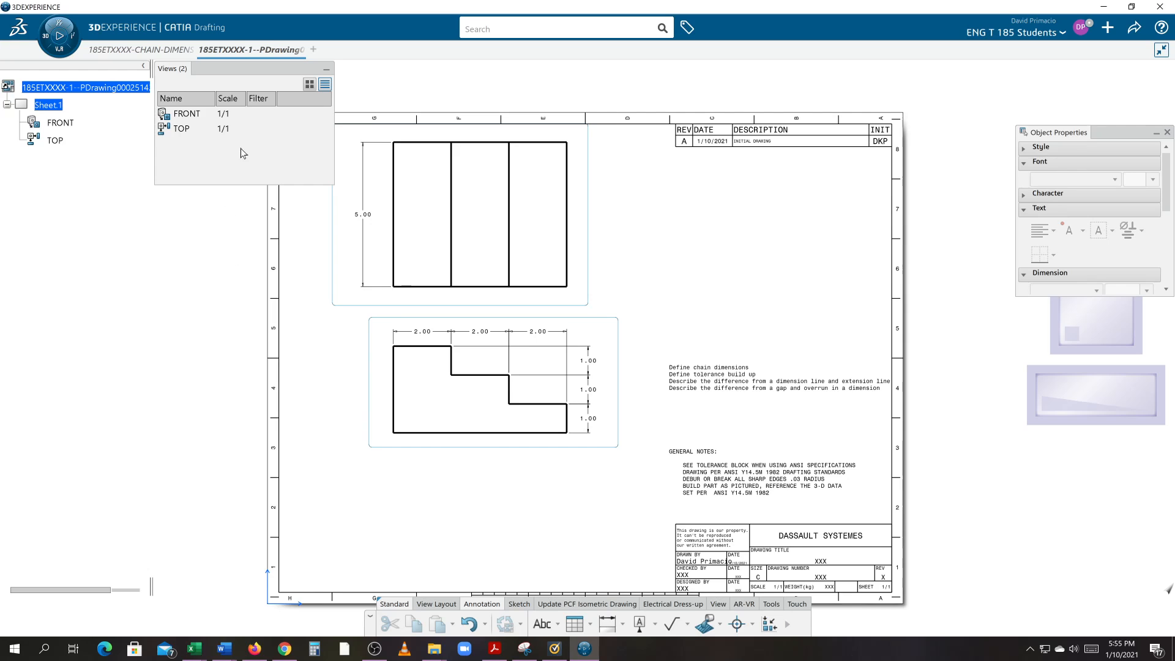
click(279, 114)
click(326, 69)
middle_drag(185, 329, 188, 310)
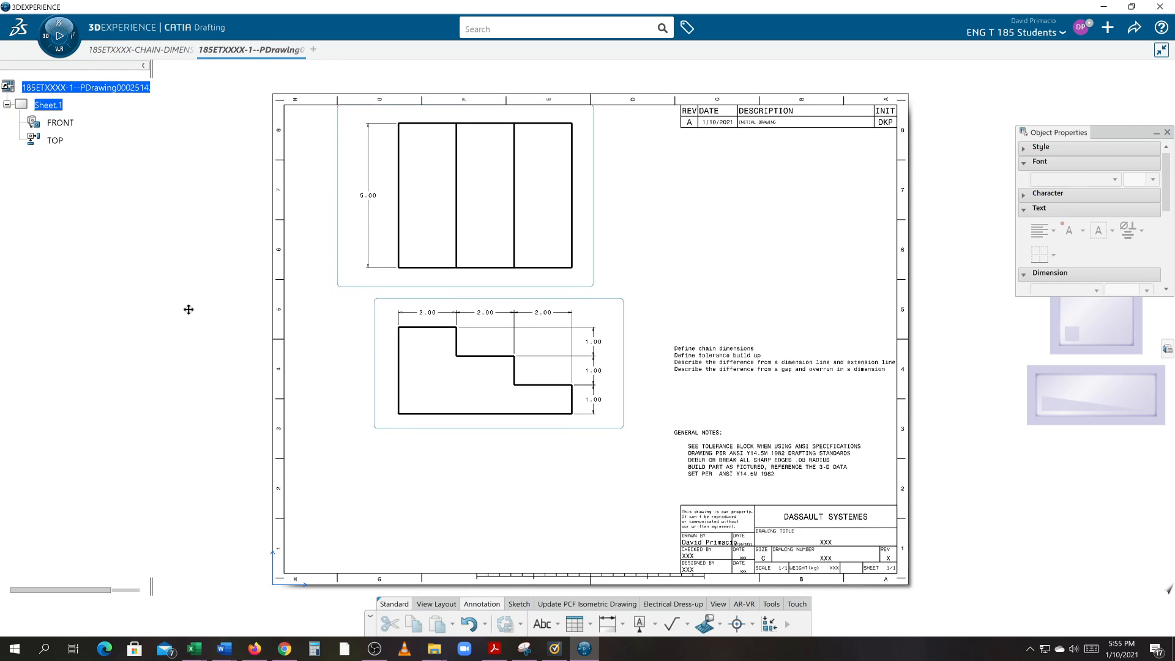
middle_click(188, 309)
mouse_move(430, 403)
middle_down()
mouse_move(4, 340)
mouse_move(142, 396)
middle_up()
middle_drag(285, 440, 270, 416)
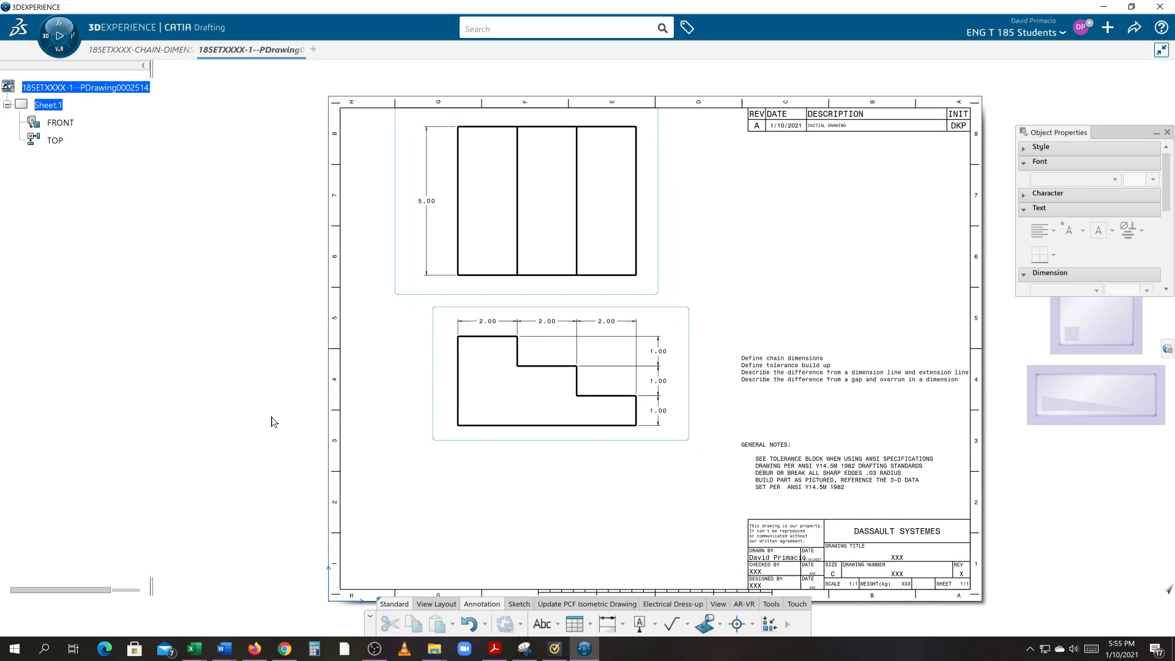
Reposition the front view lower on the sheet and raise the top view to leave a wider gap between them, keeping both inside the border.
drag(523, 445, 500, 484)
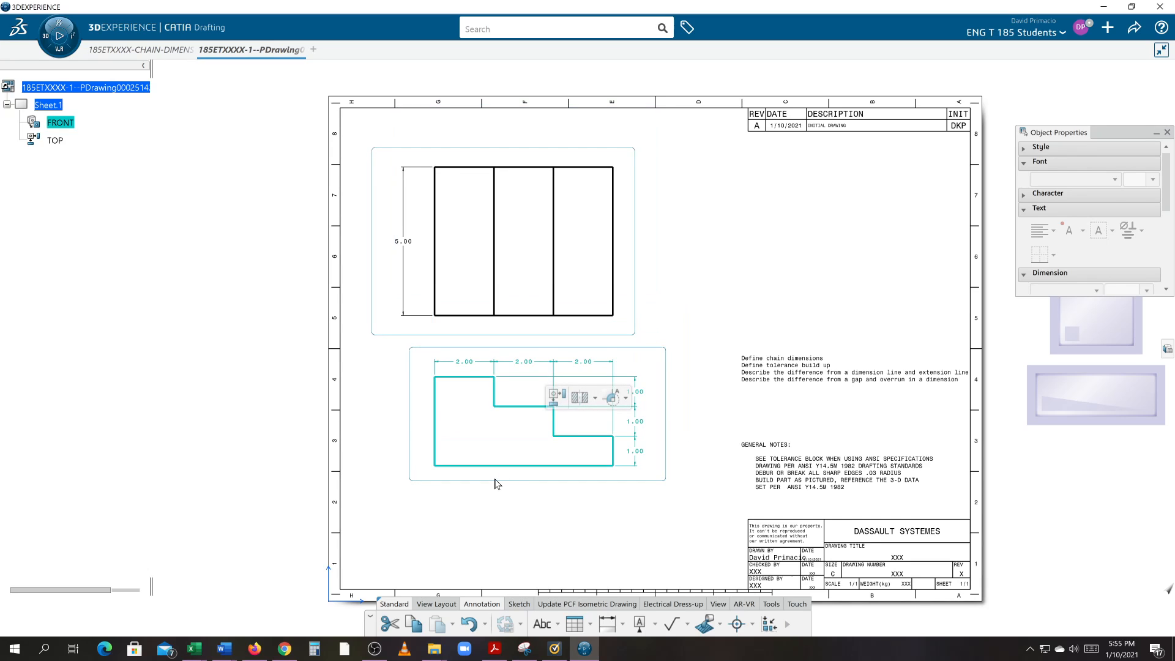
click(501, 485)
drag(500, 484, 505, 515)
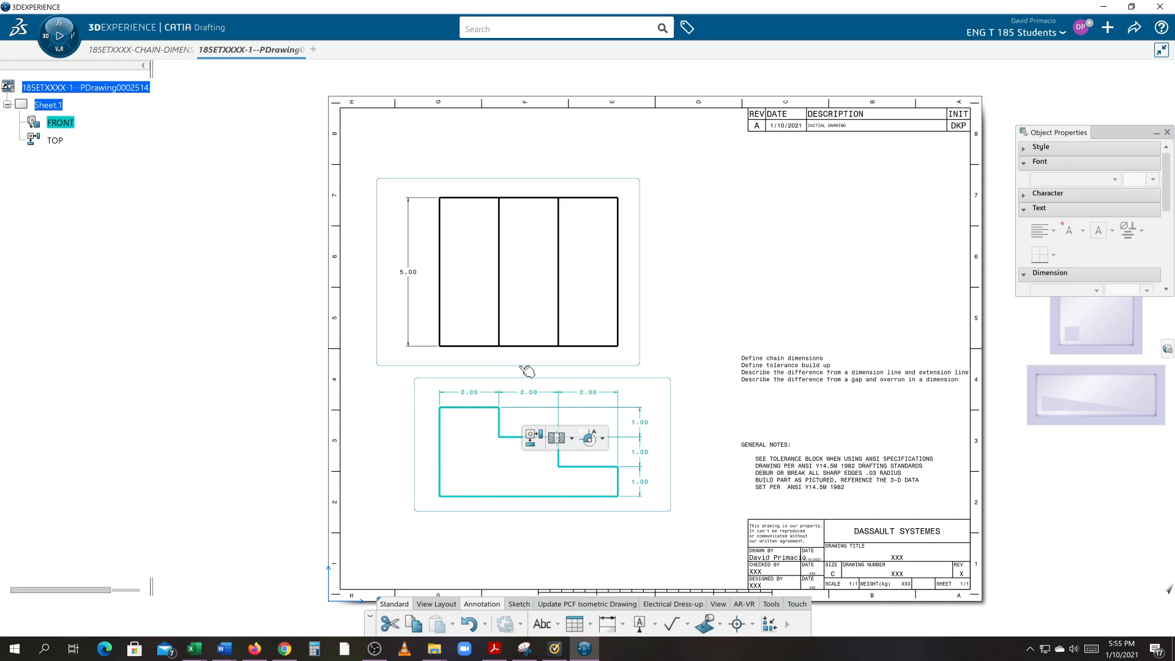
drag(523, 369, 516, 320)
click(516, 320)
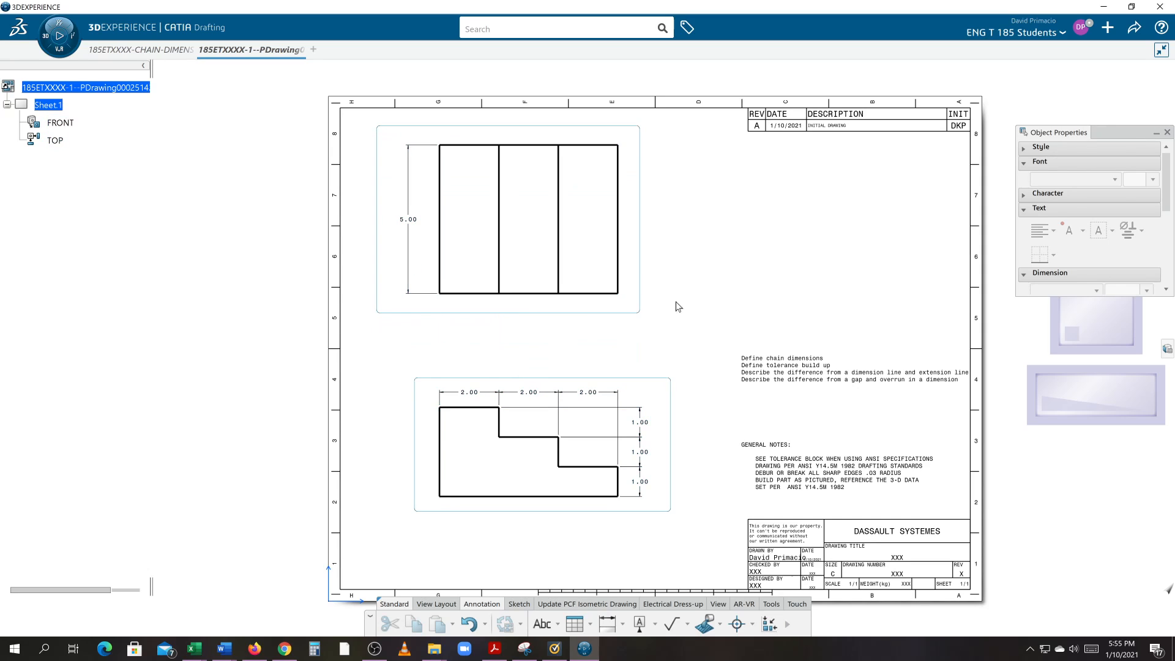
mouse_move(511, 558)
middle_down()
mouse_move(514, 545)
mouse_move(480, 554)
middle_up()
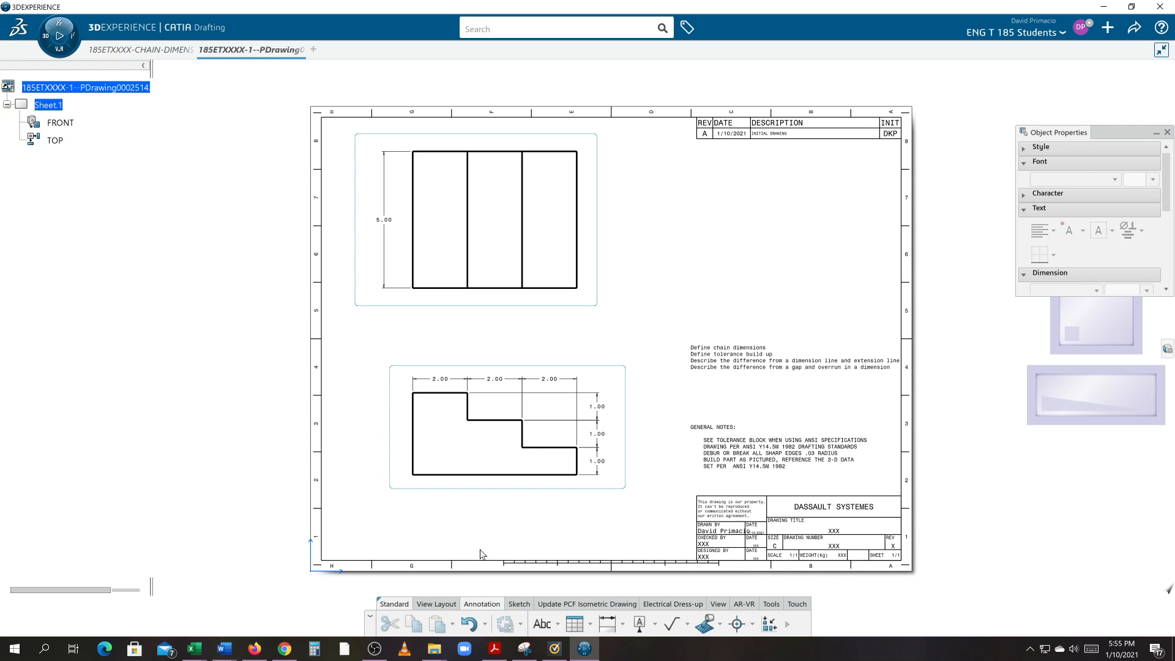
Switch to Firefox to review the Chain Dimensions assignment's task and specifications, and return to 3DEXPERIENCE to examine the whole drawing sheet.
click(254, 648)
scroll(491, 422, up, 5)
scroll(491, 417, up, 1)
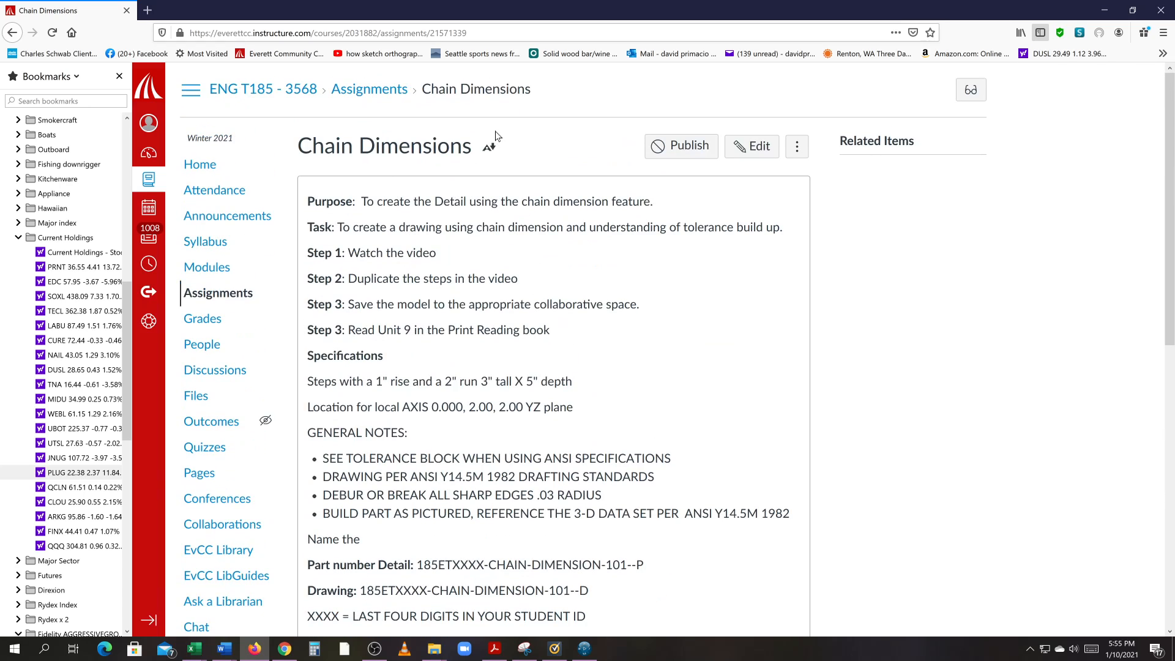
click(584, 650)
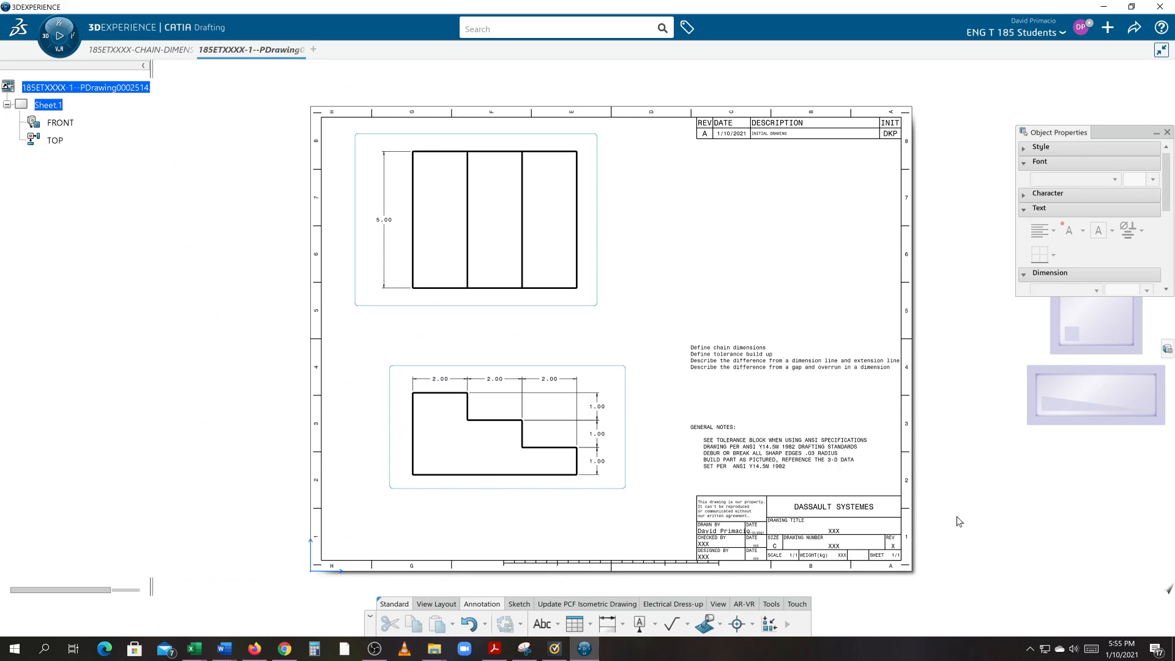
middle_drag(958, 518, 939, 519)
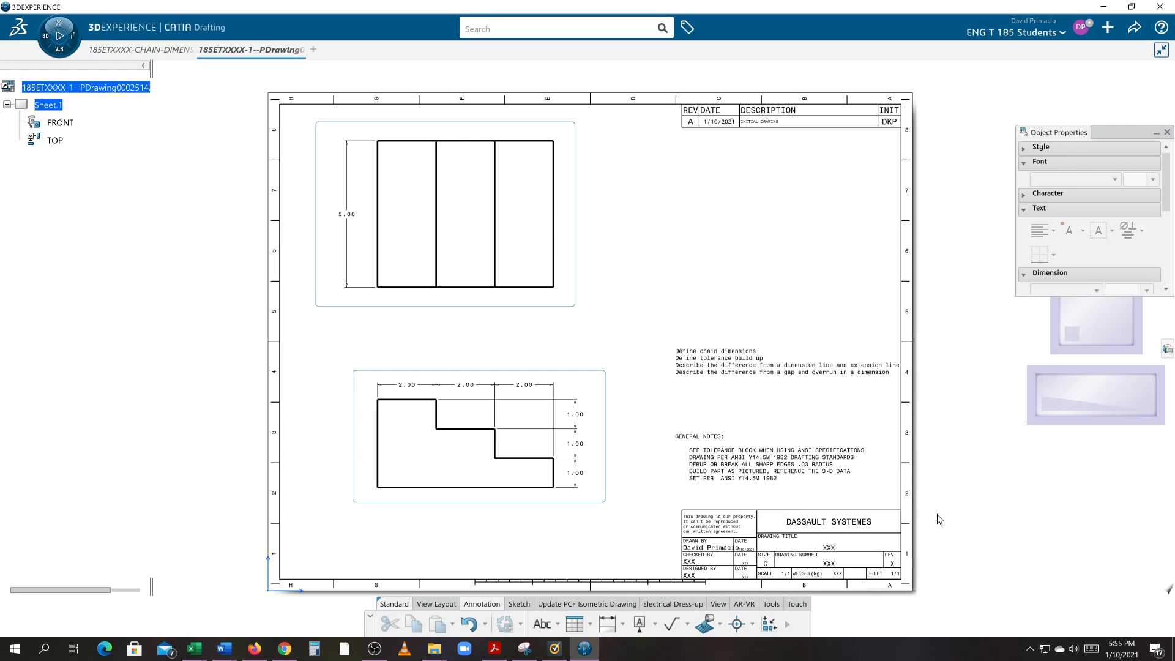
middle_drag(1002, 511, 994, 504)
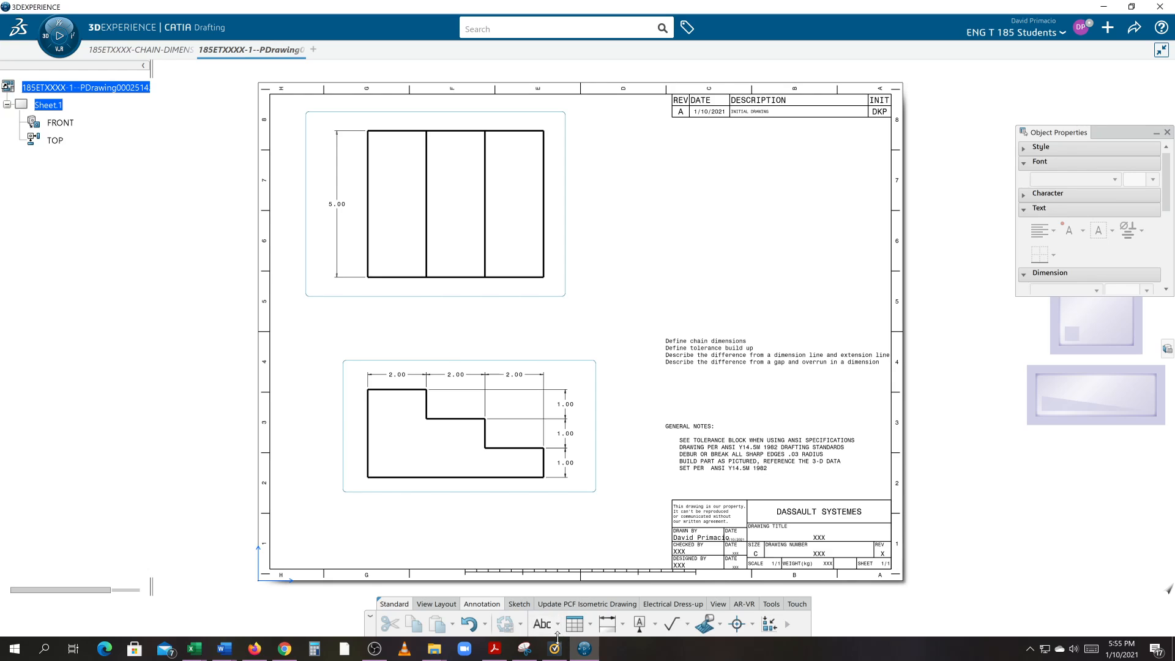
click(374, 648)
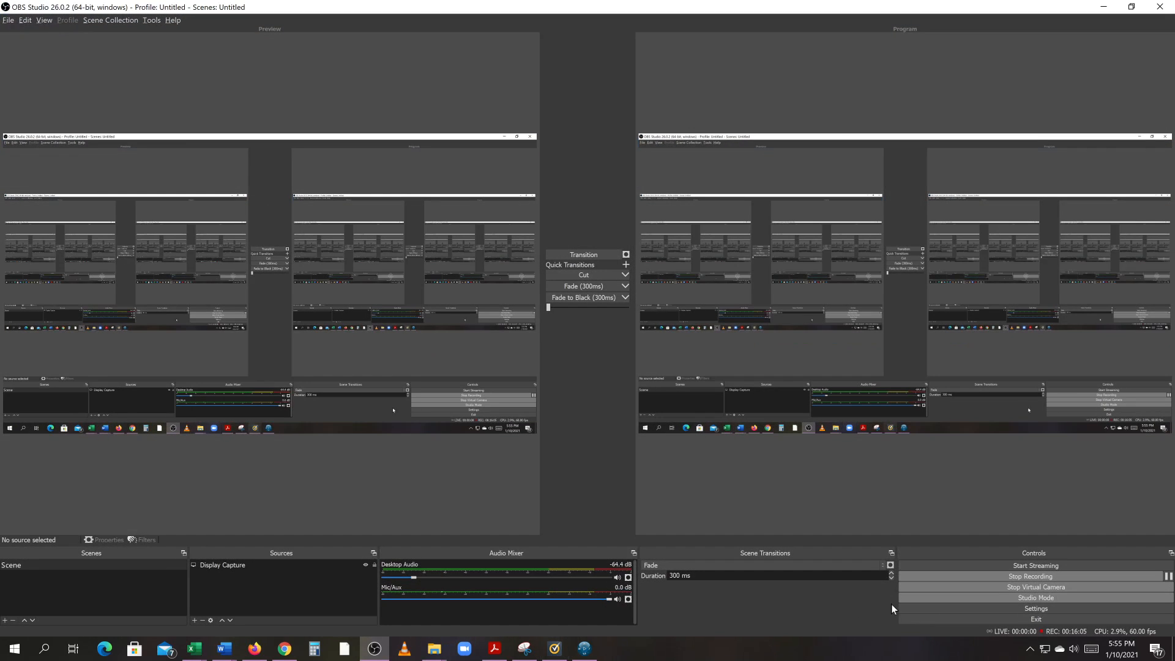